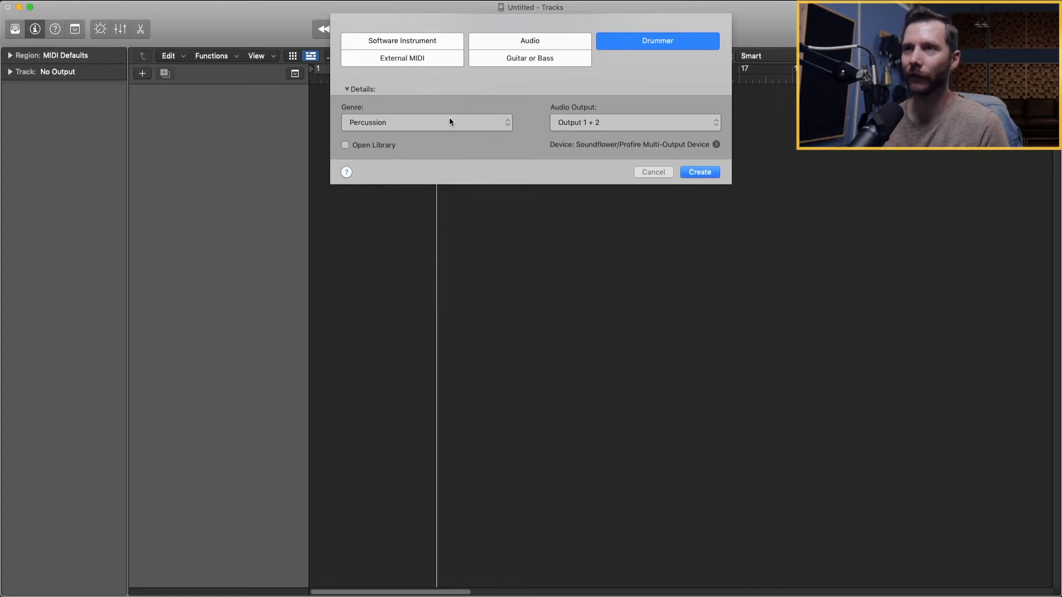
Create a new Drummer track with the Rock genre
left_click(453, 127)
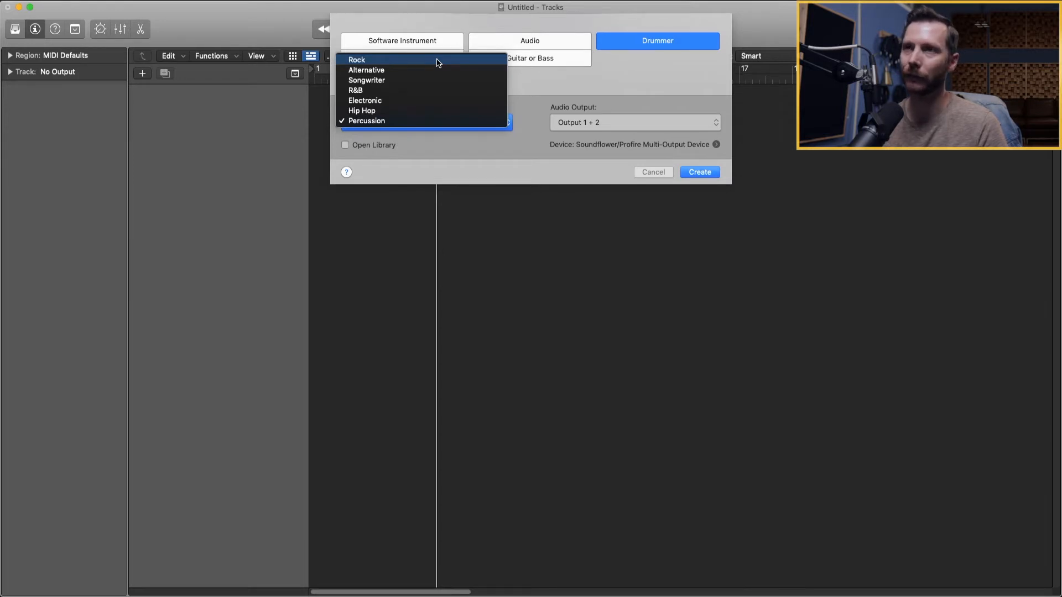
left_click(378, 61)
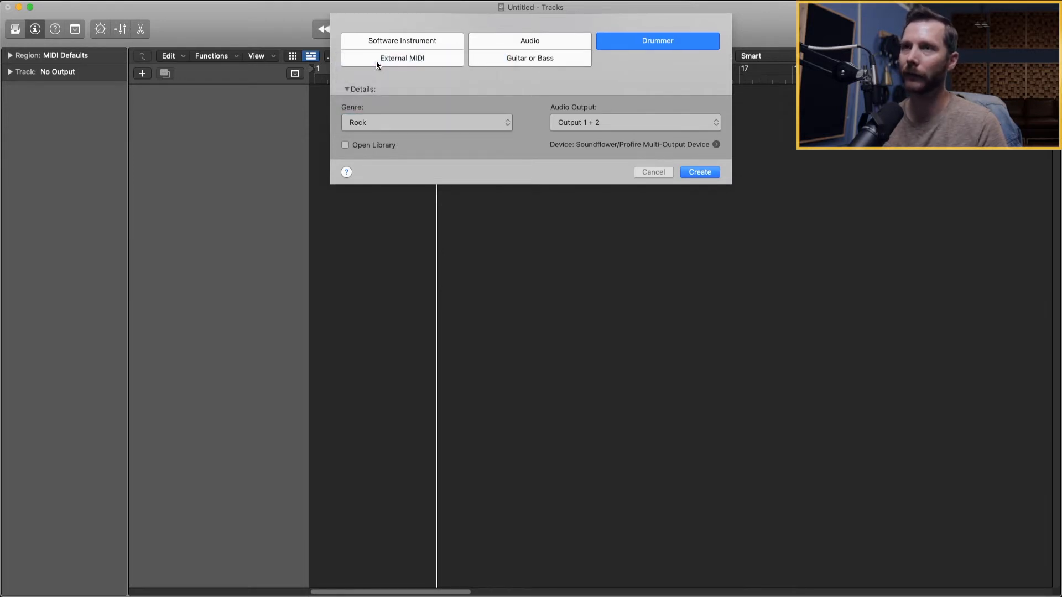
left_click(709, 176)
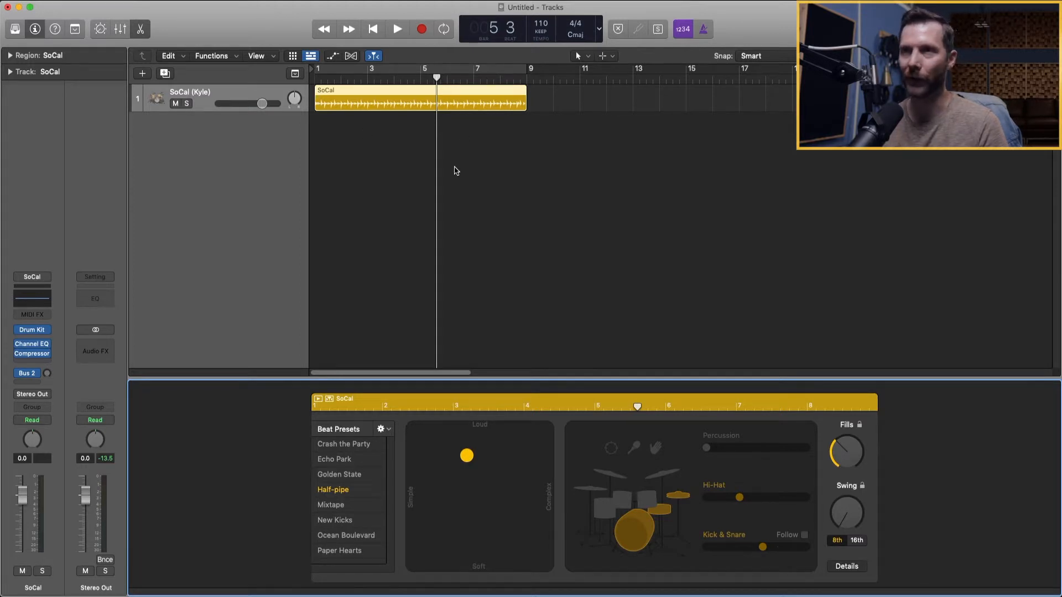
Play the SoCal drummer region from the beginning to hear its first bars
key("Return")
key("space")
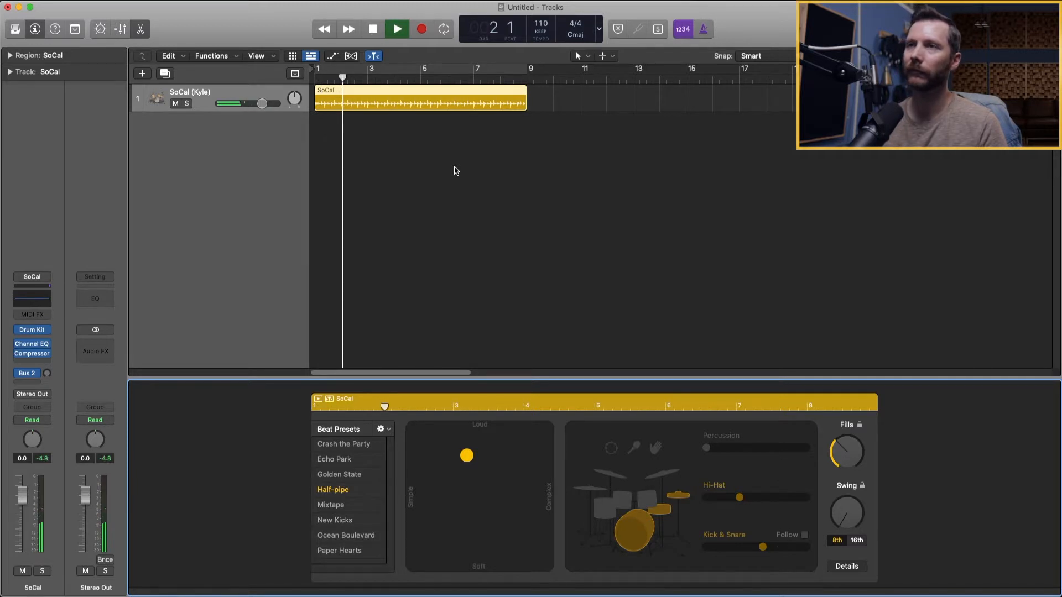
key("space")
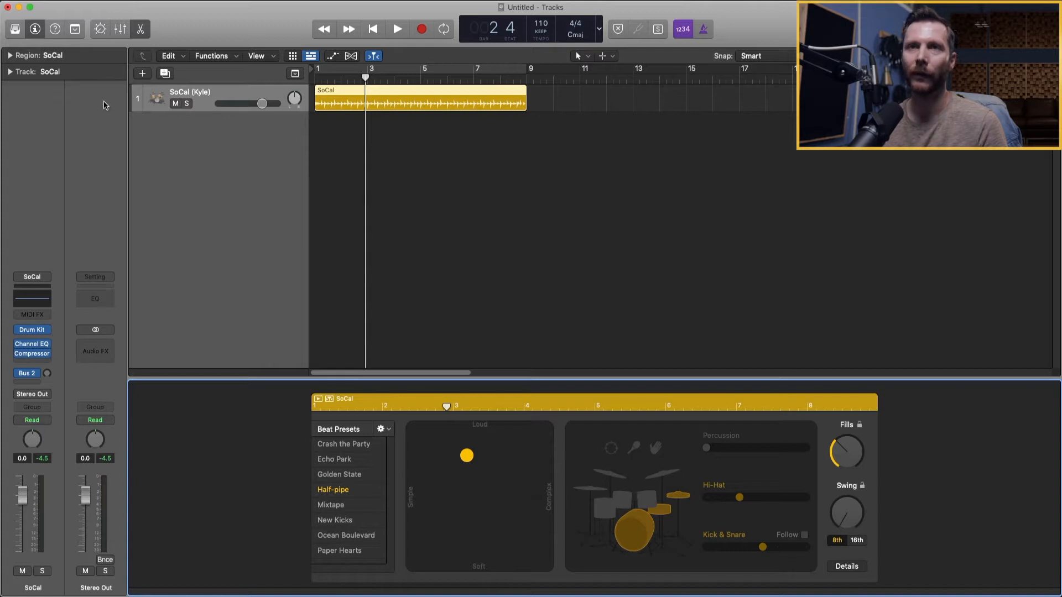
Open the Library and look over the descriptions of the Rock drummers
left_click(15, 31)
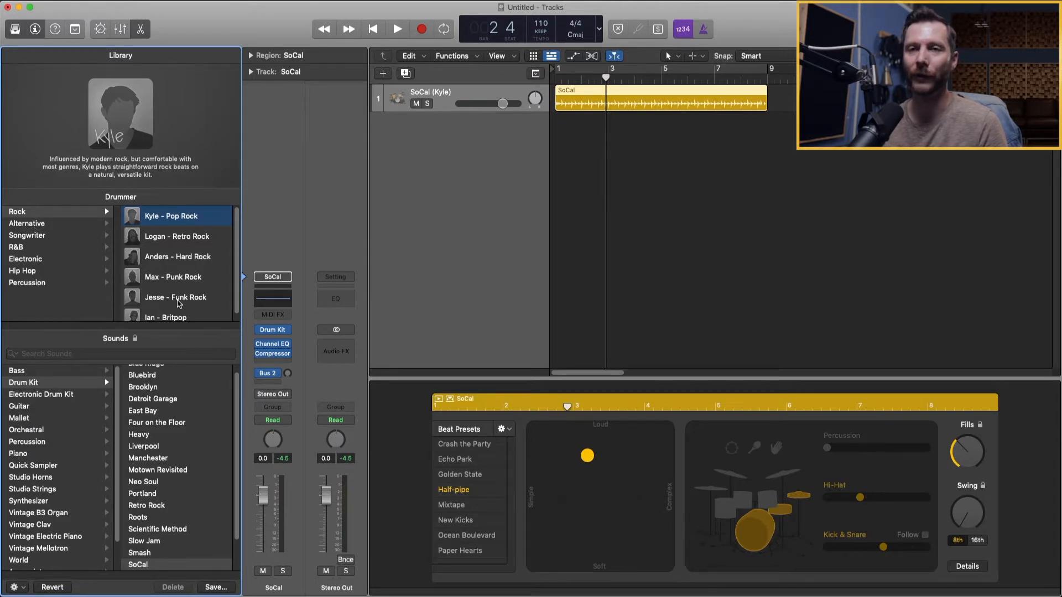
mouse_move(181, 275)
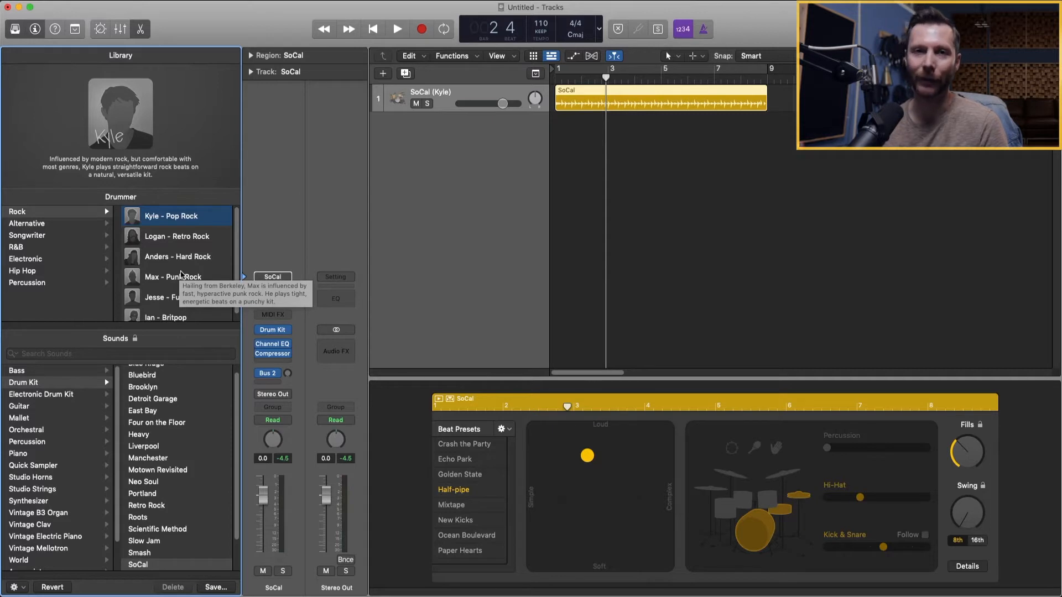
mouse_move(182, 220)
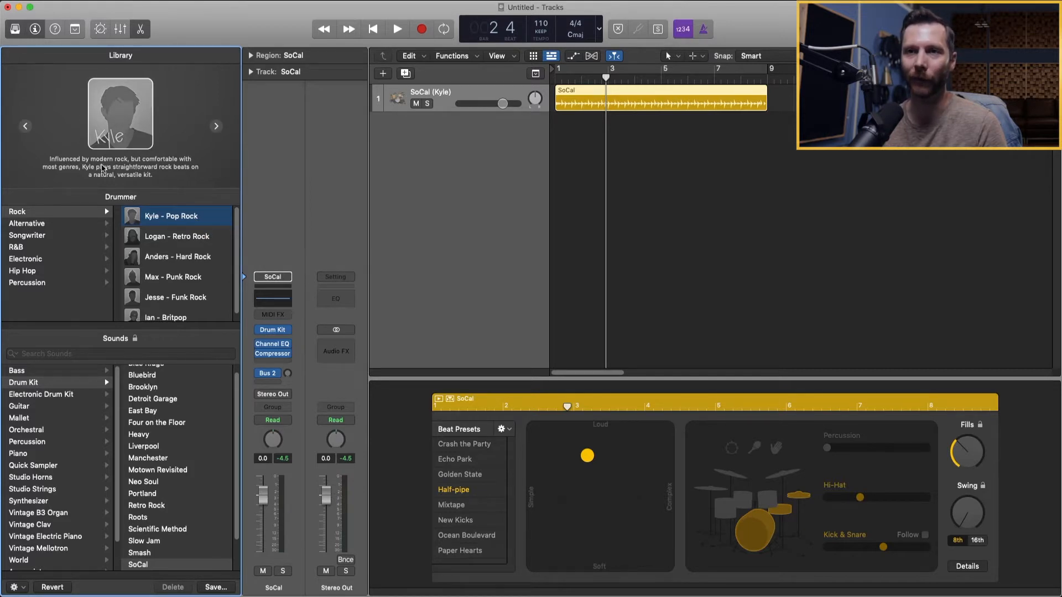
Try the Rock drummers Logan - Retro Rock, Anders - Hard Rock, Max - Punk Rock and Jesse - Funk Rock on the track
left_click(170, 239)
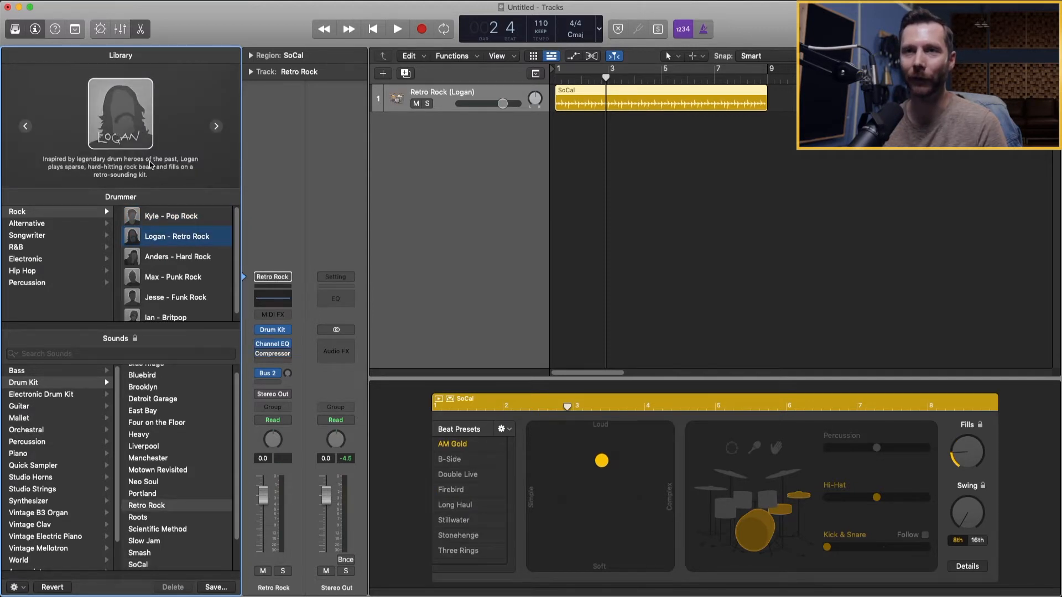
left_click(191, 258)
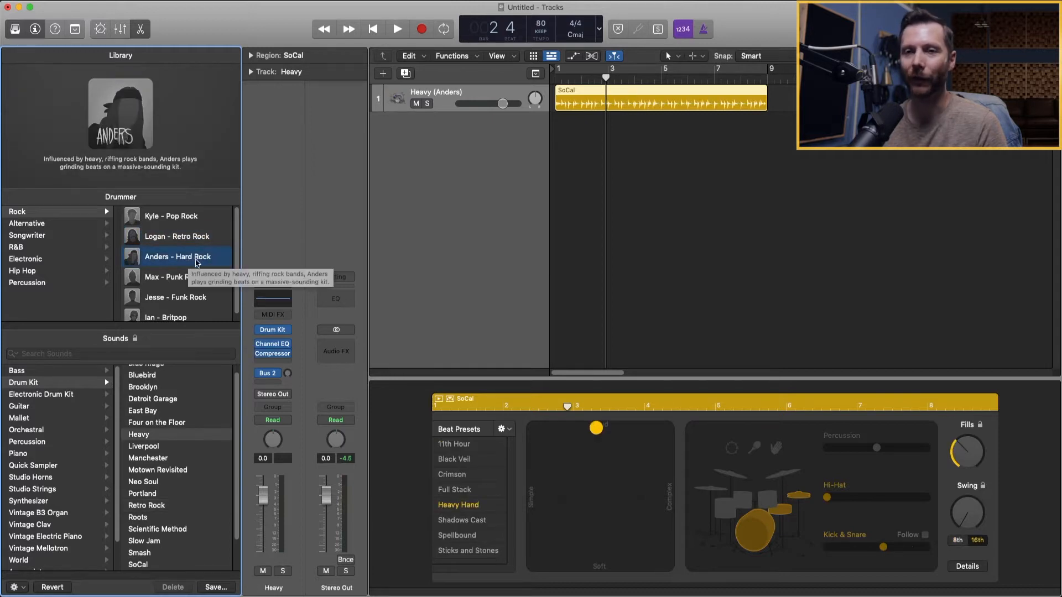
left_click(182, 278)
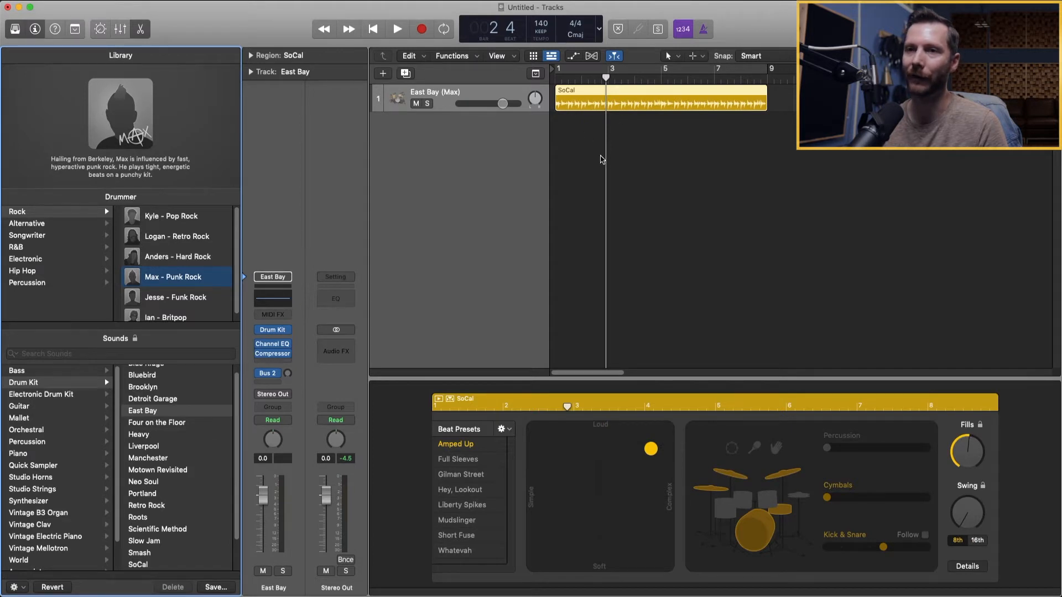
key("Down")
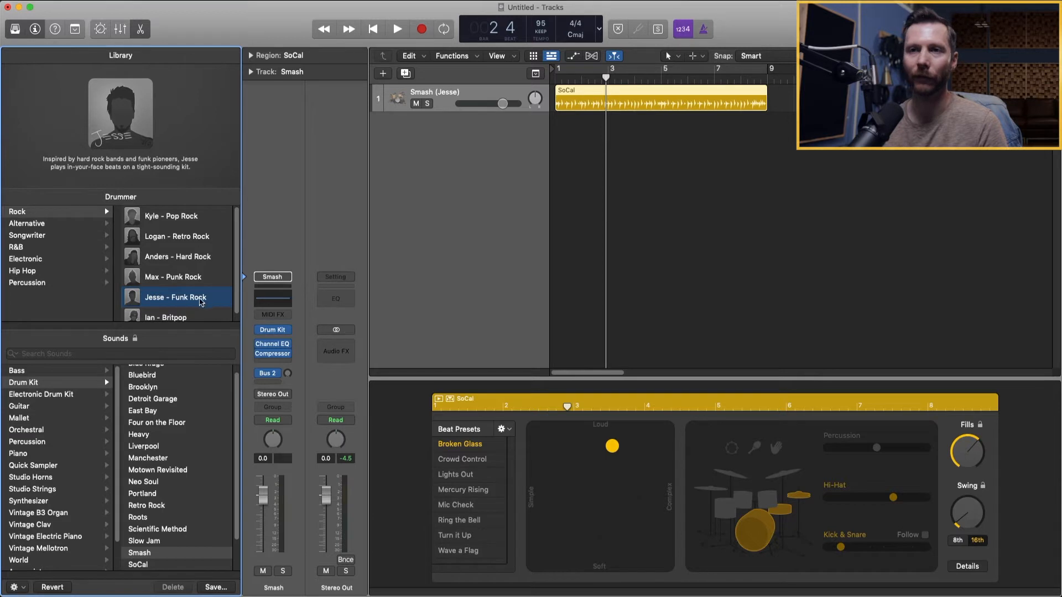
Play the region from the beginning to hear Jesse's funk rock beat
key("Return")
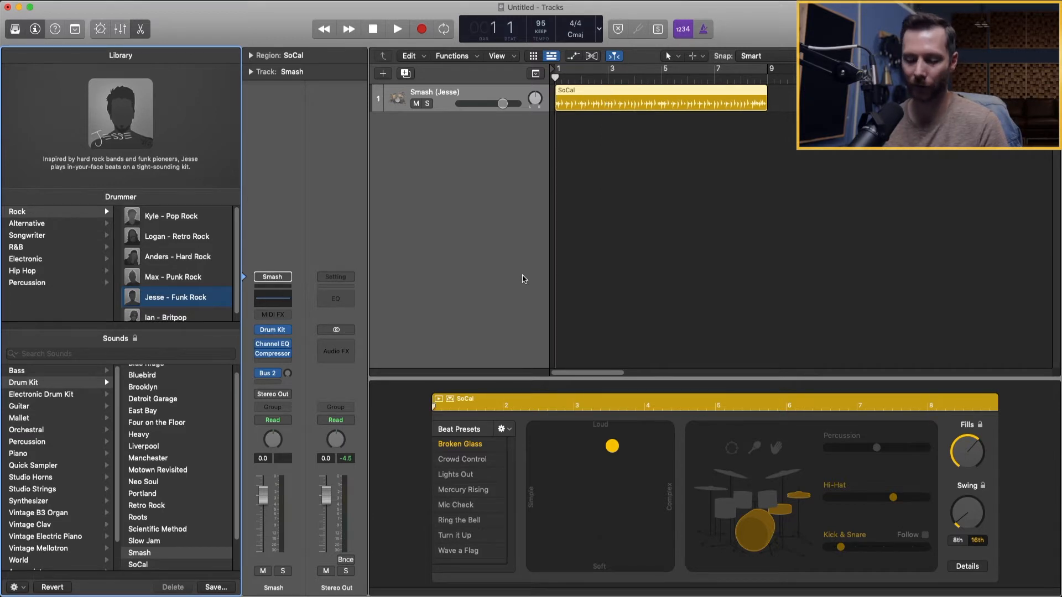
key("space")
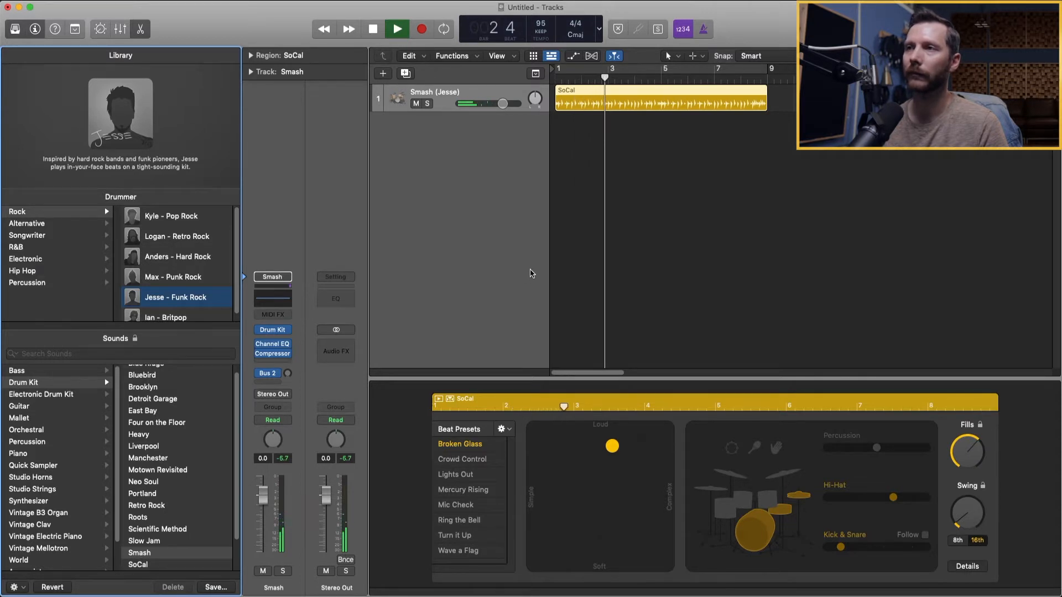
key("space")
Browse the drummers offered in the Alternative, Songwriter, R&B, Electronic, Hip Hop, Percussion and Rock categories
left_click(24, 224)
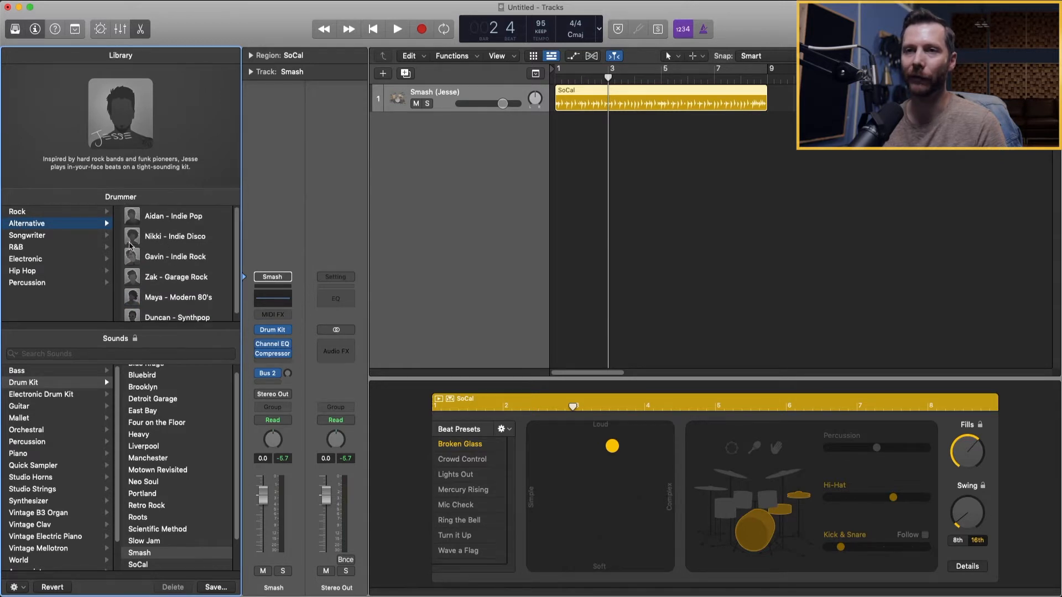
left_click(45, 236)
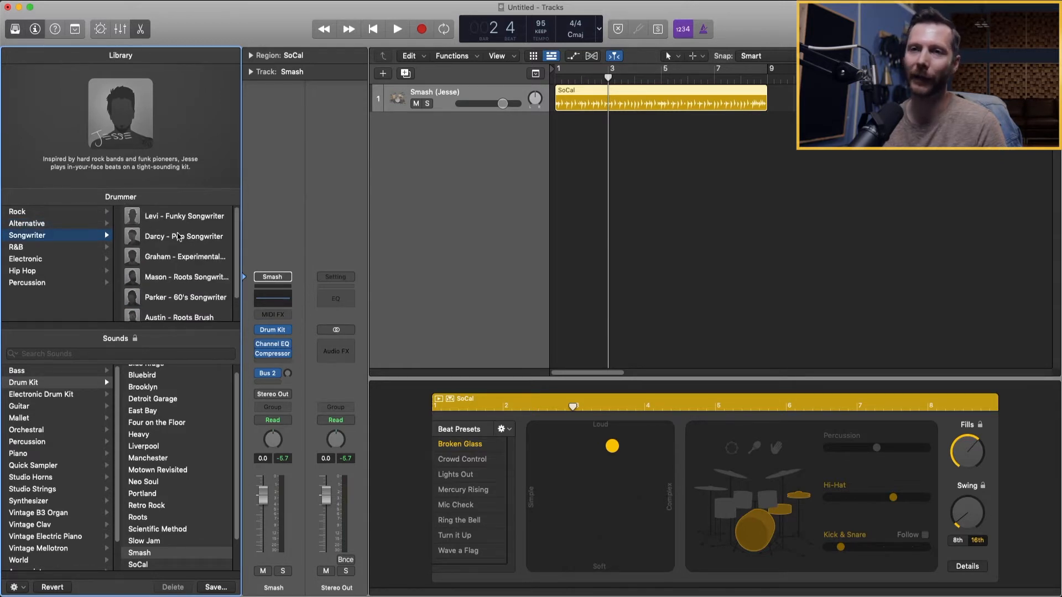
left_click(28, 249)
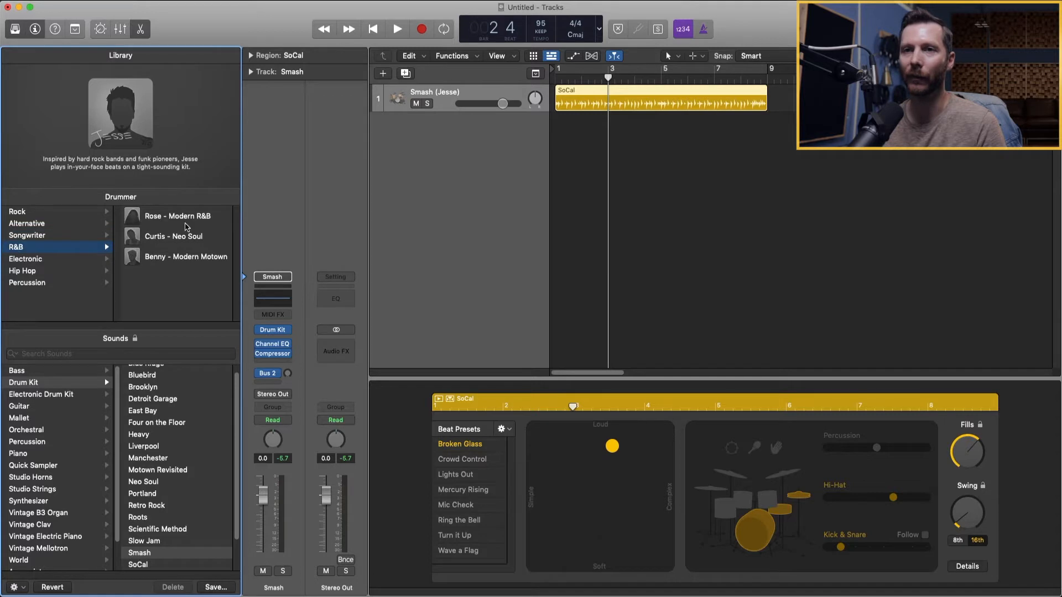
left_click(47, 262)
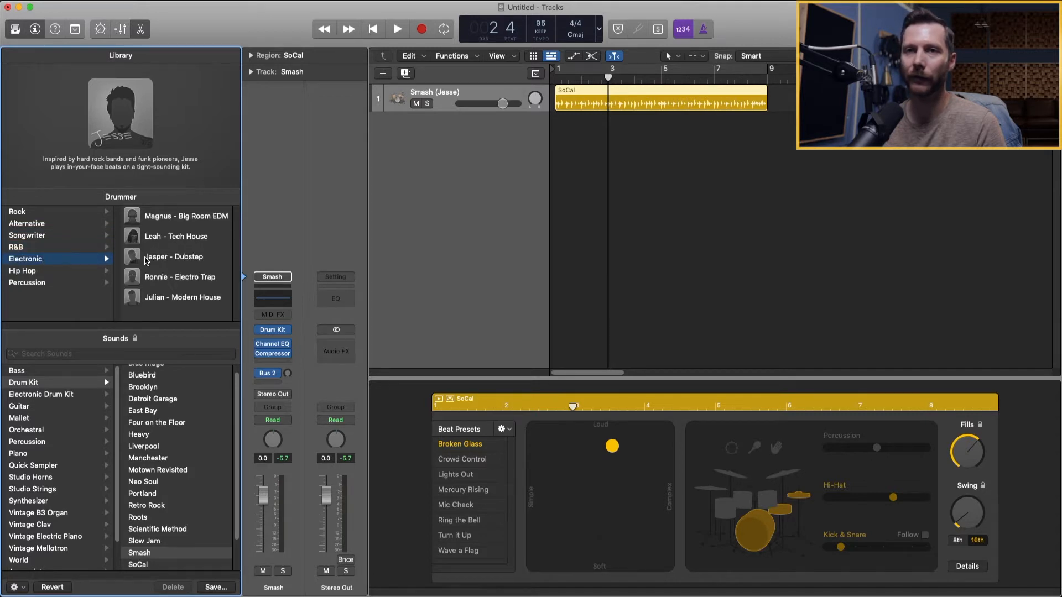
left_click(27, 272)
left_click(41, 284)
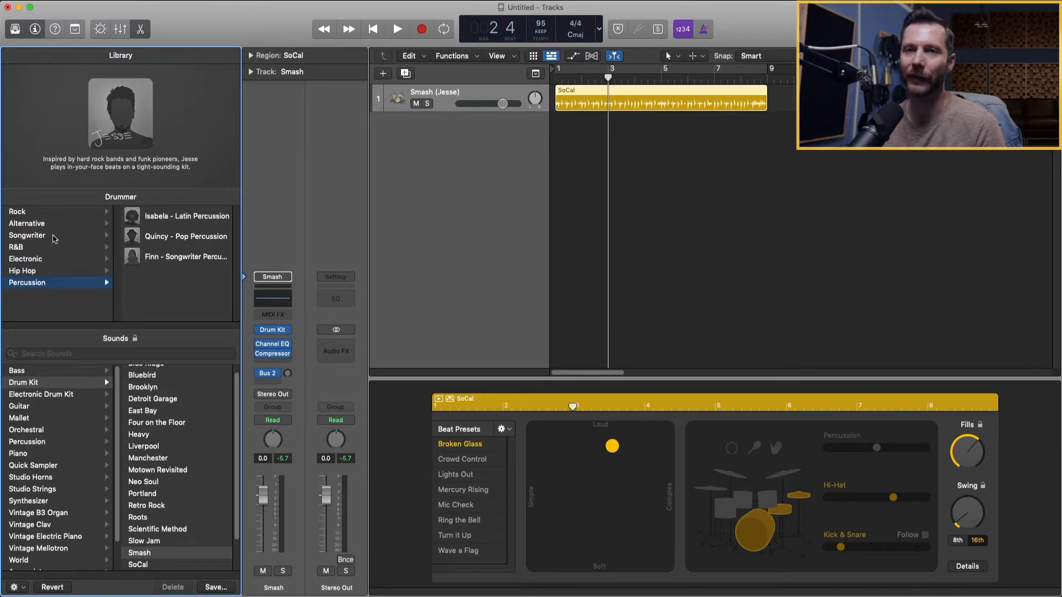
left_click(30, 215)
left_click(35, 225)
left_click(32, 236)
left_click(29, 247)
Open the Smash kit in Drum Kit Designer and audition its rack tom and snare
mouse_move(273, 331)
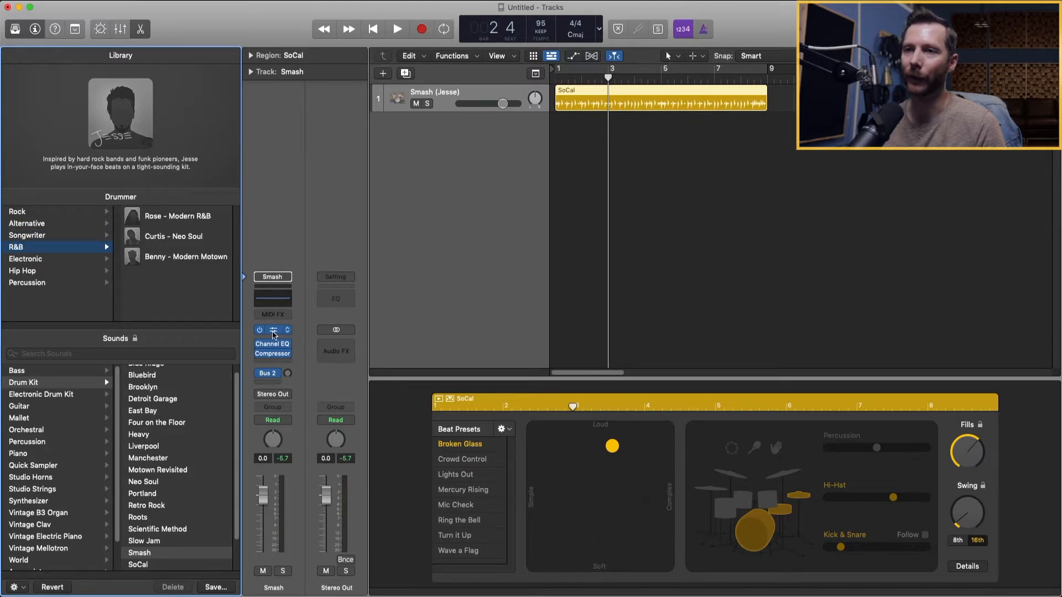
left_click(273, 332)
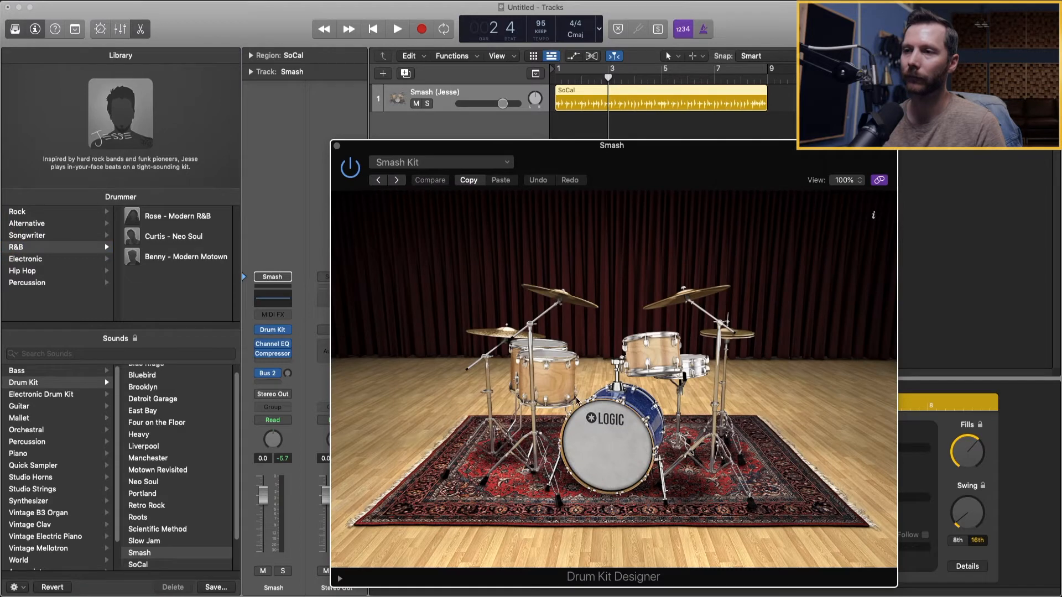
left_click(642, 368)
left_click(694, 366)
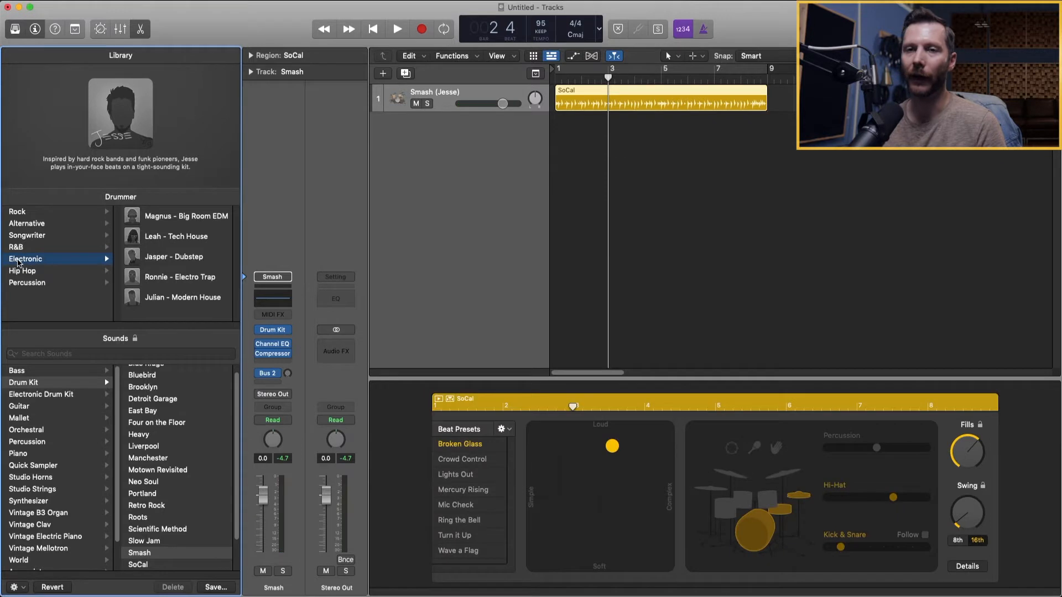
Try the Electronic drummer Magnus - Big Room EDM, inspect the track's instrument plug-in and close its window
left_click(25, 259)
left_click(28, 271)
left_click(72, 261)
left_click(182, 220)
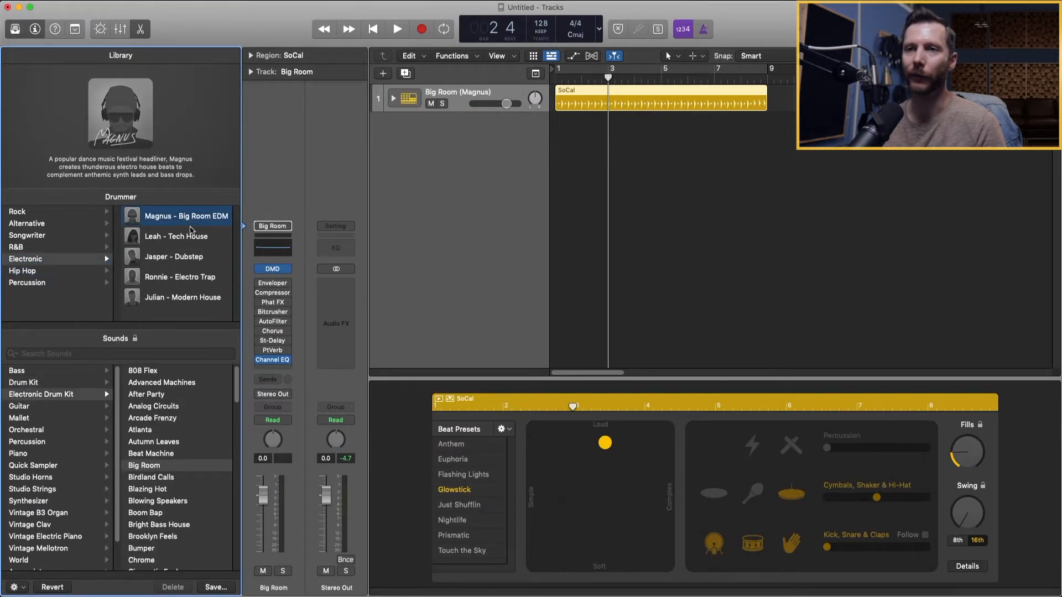
left_click(273, 270)
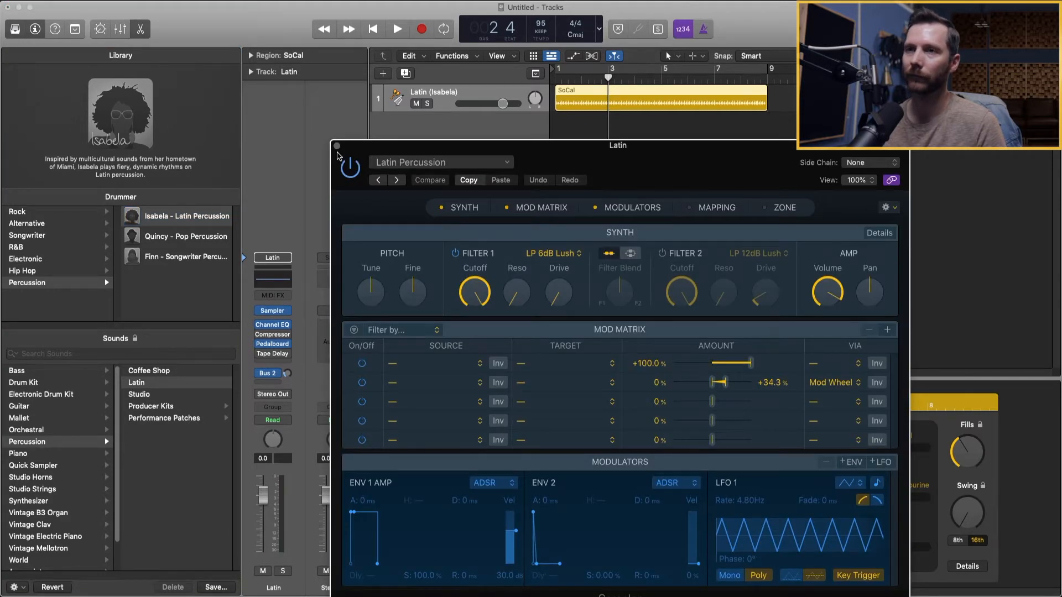
left_click(336, 147)
Assign the R&B drummer Benny - Modern Motown to the track and play the region from the beginning
left_click(46, 249)
left_click(188, 257)
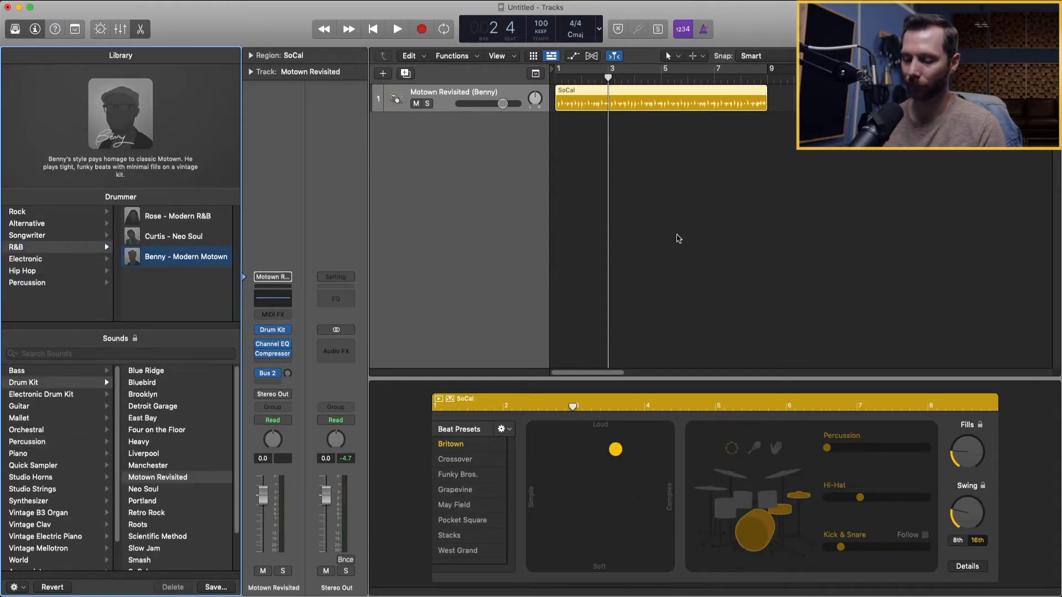
key("Return")
key("space")
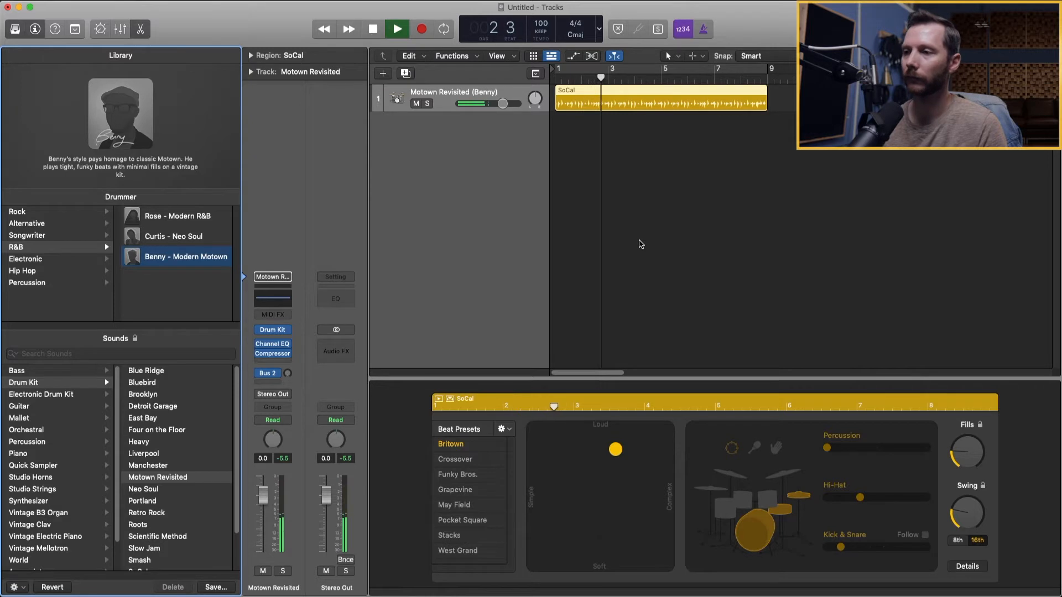
key("space")
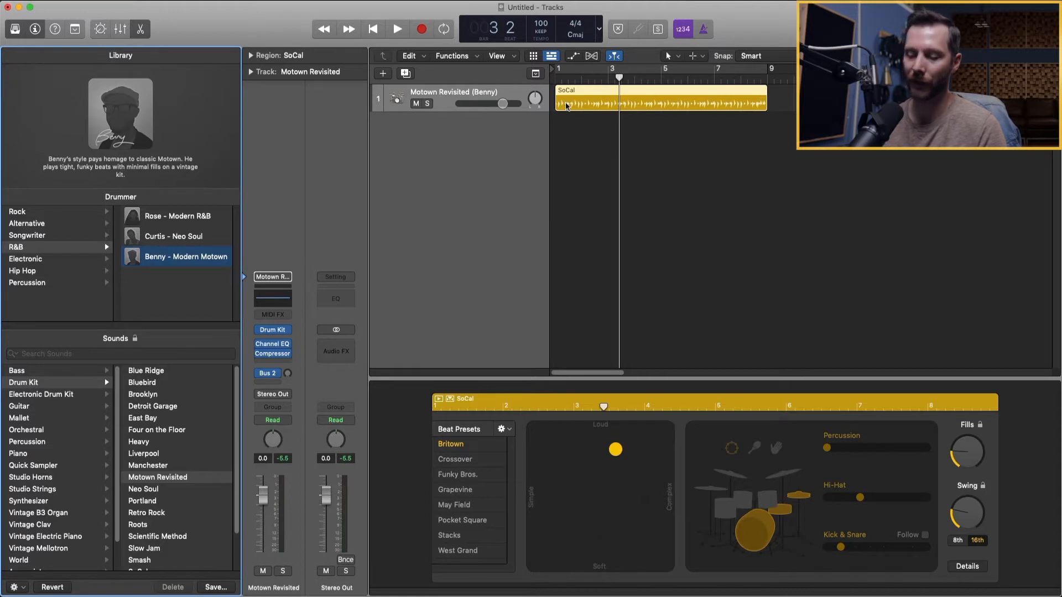
Try a project tempo of 90 and settle on 95 while playing the Motown beat, returning the playhead to the start
key("Return")
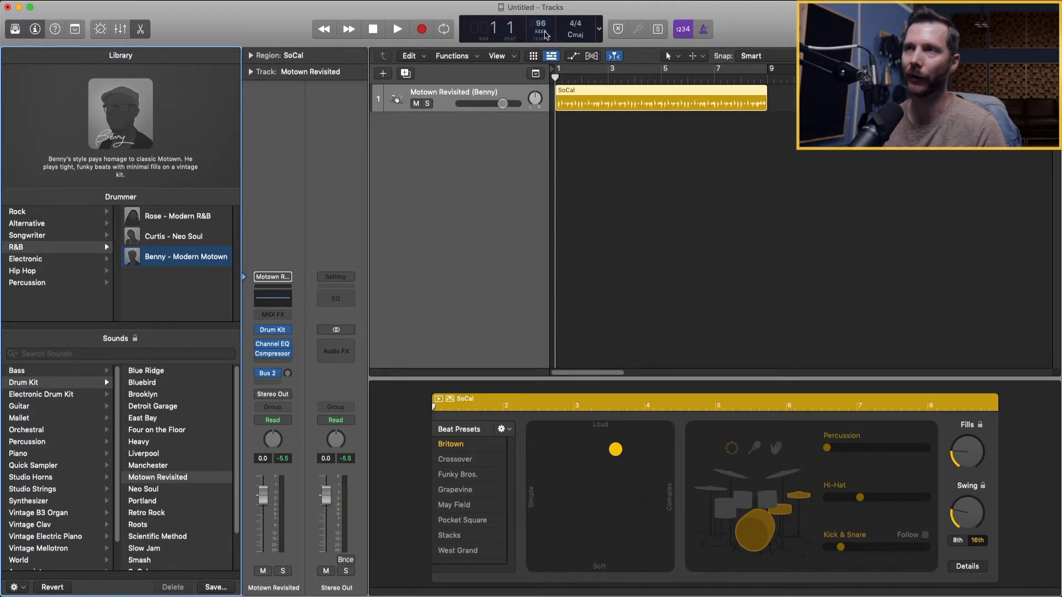
key("space")
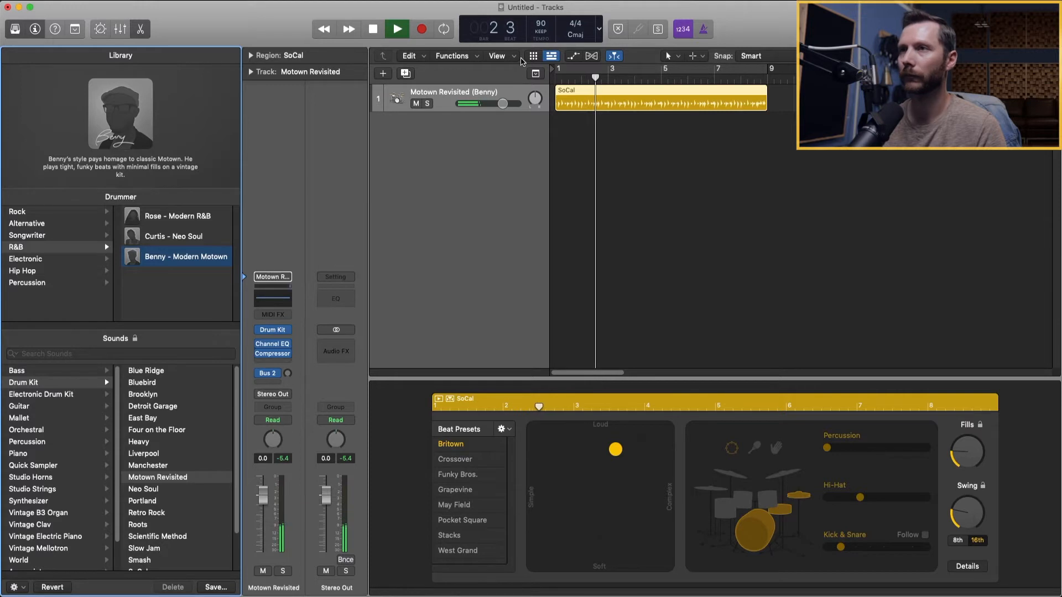
key("space")
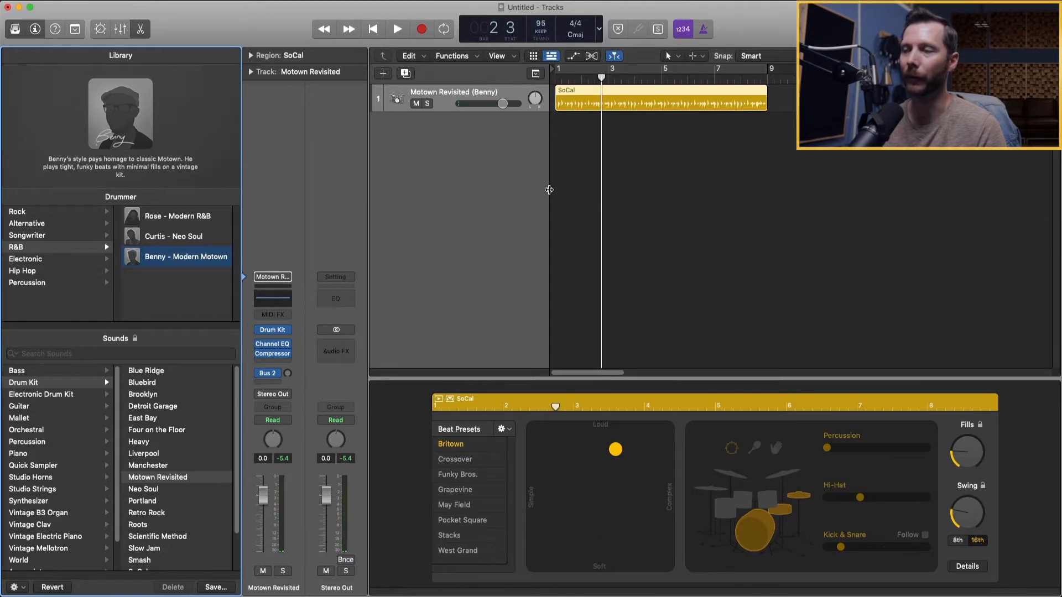
key("space")
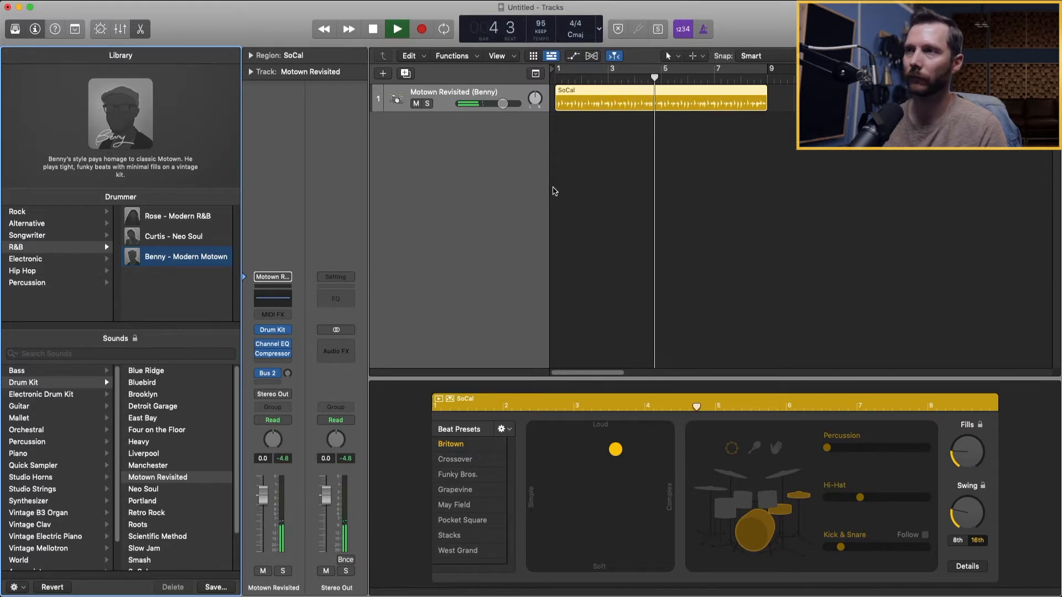
key("space")
key("Return")
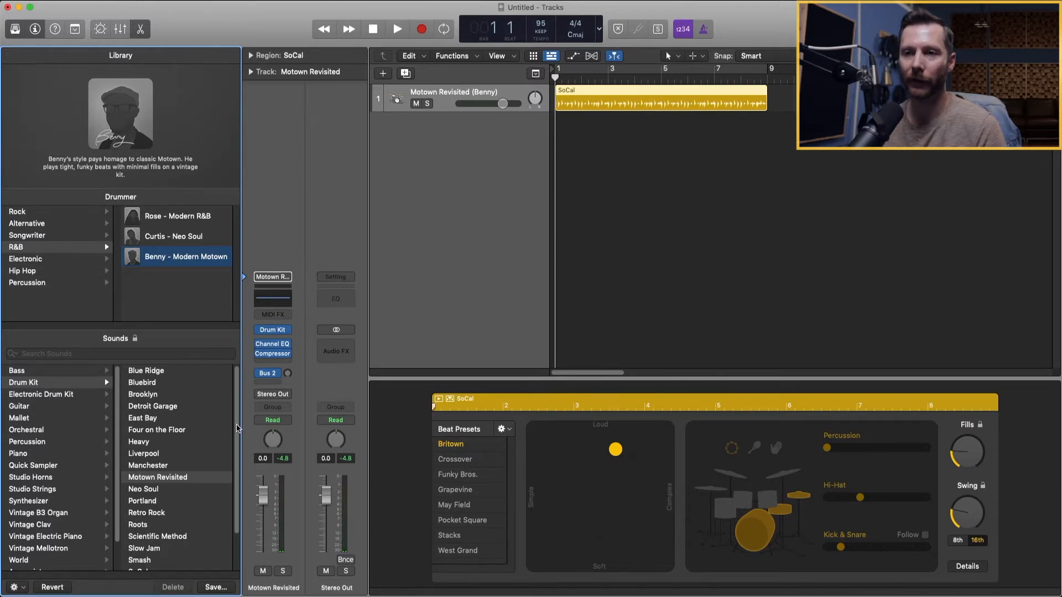
Replace the drummer's kit sound with the Blue Ridge drum kit while keeping Benny as the drummer
scroll(224, 470, "down", 3)
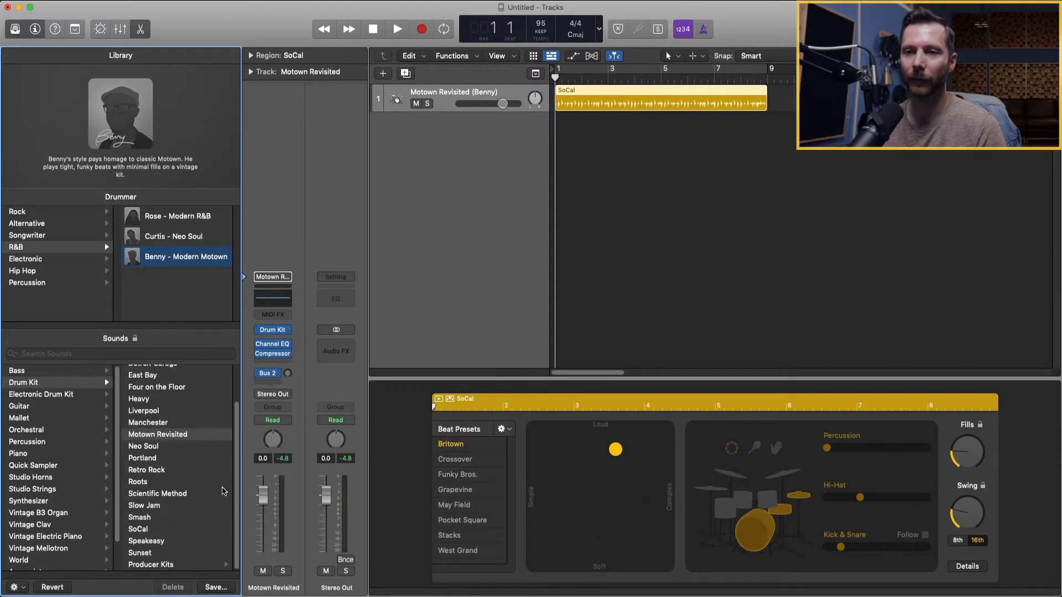
scroll(227, 442, "up", 3)
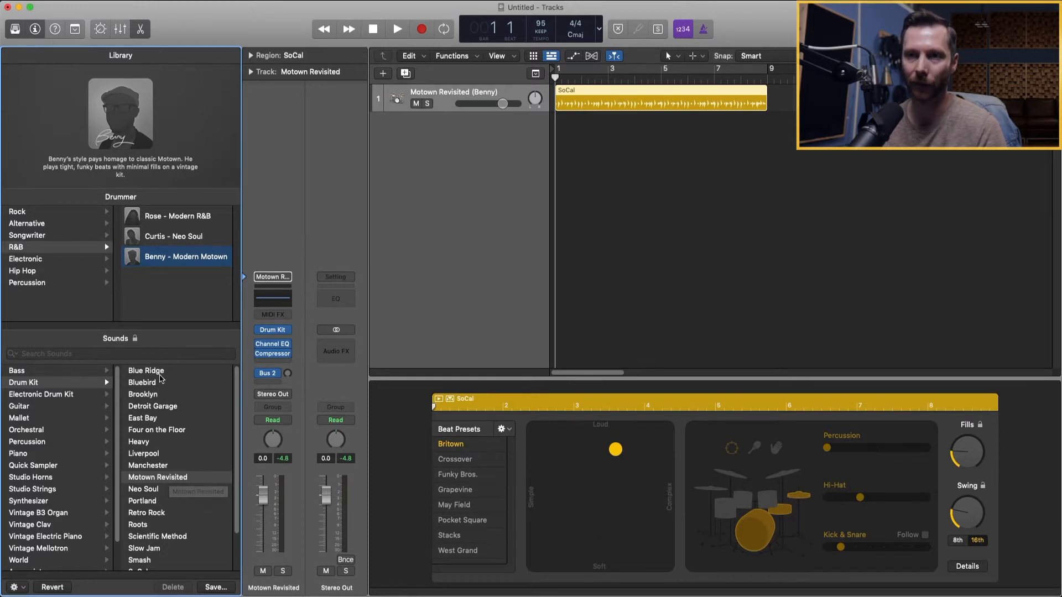
left_click(171, 372)
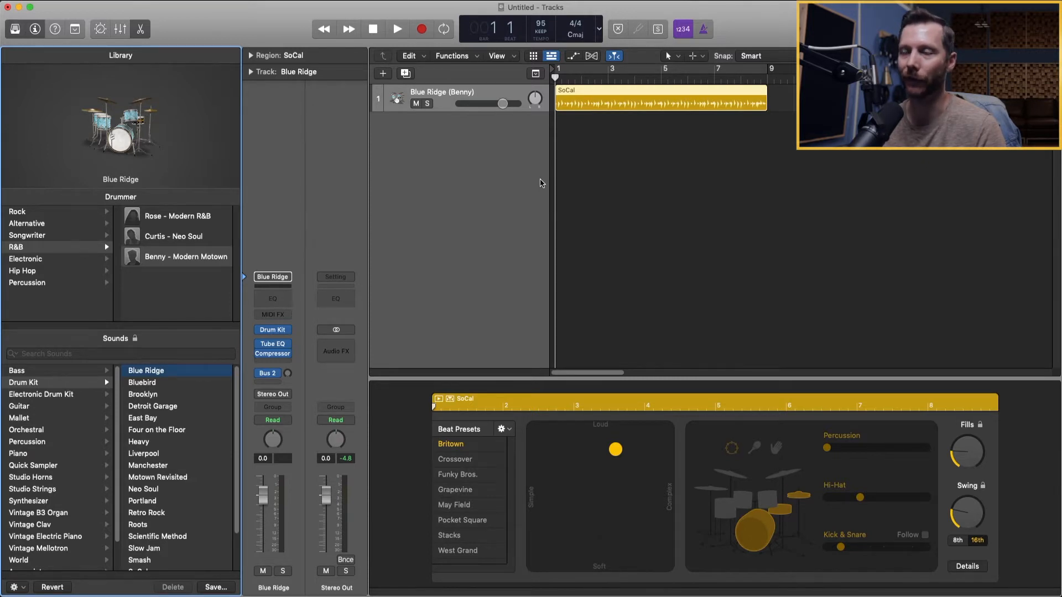
Audition the Bluebird and Brooklyn drum kits while the region plays, and stop playback
key("space")
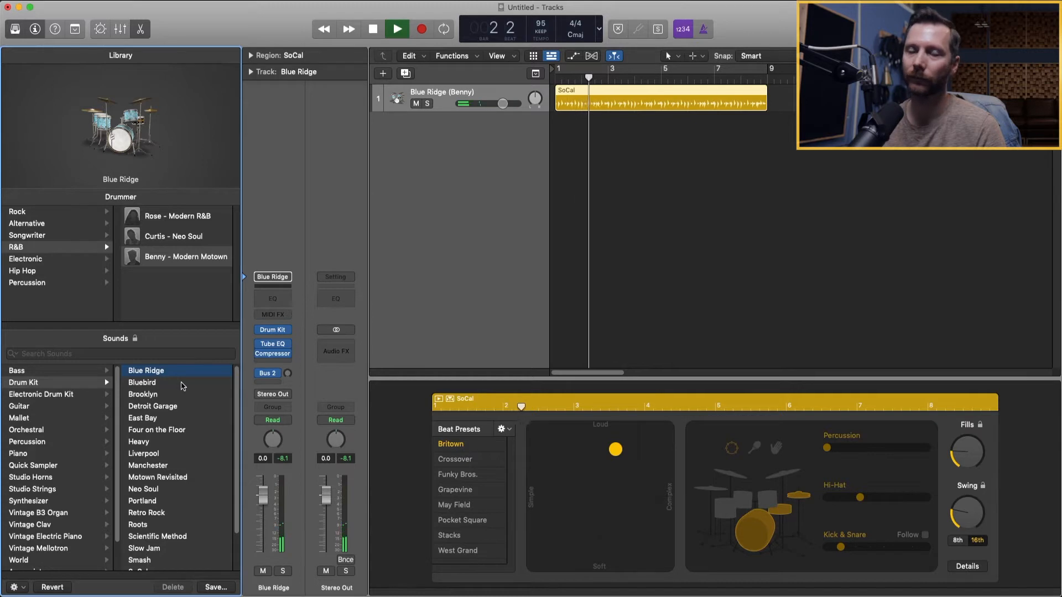
left_click(178, 387)
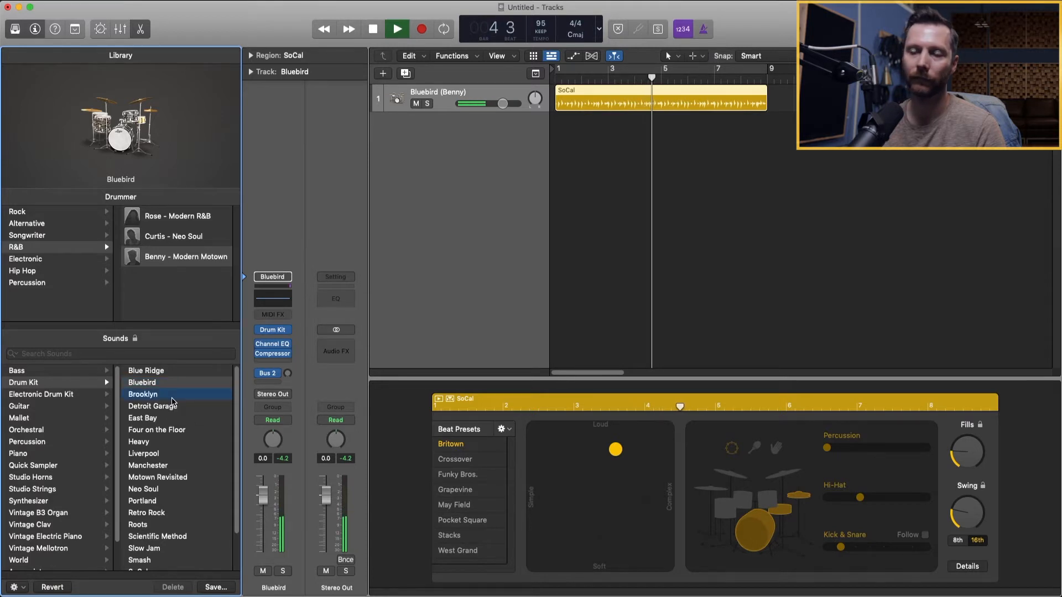
left_click(166, 396)
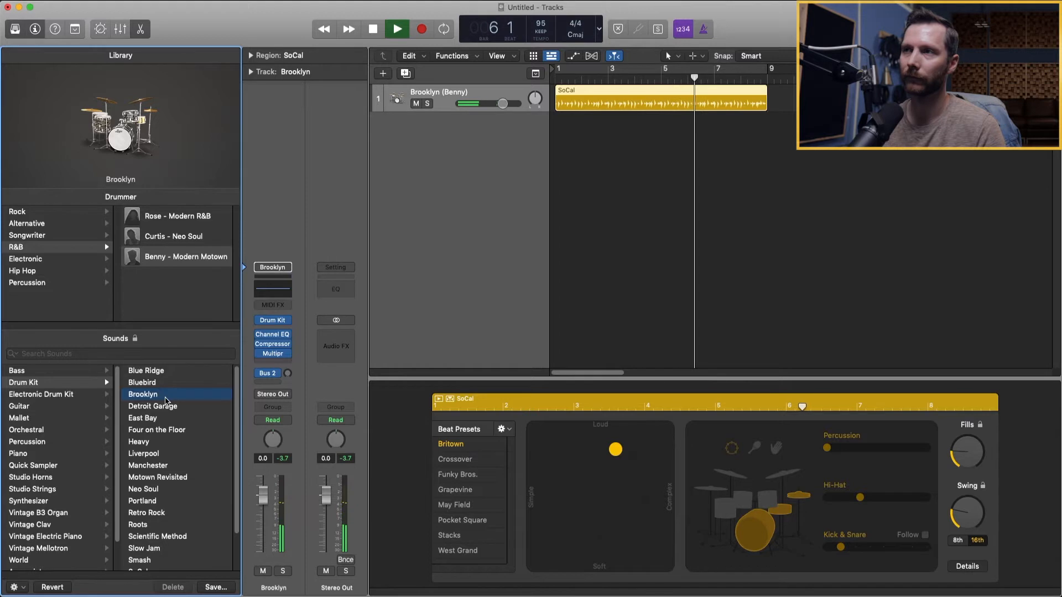
key("space")
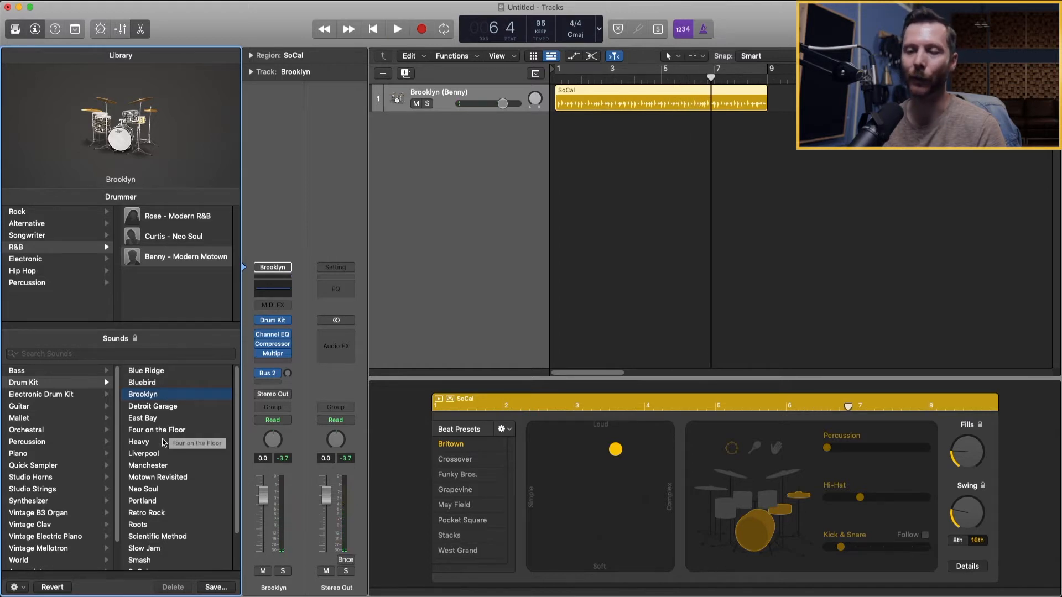
Set the drum kit to Motown Revisited and create a cycle range over the whole region, from bar 1 to bar 9
left_click(155, 479)
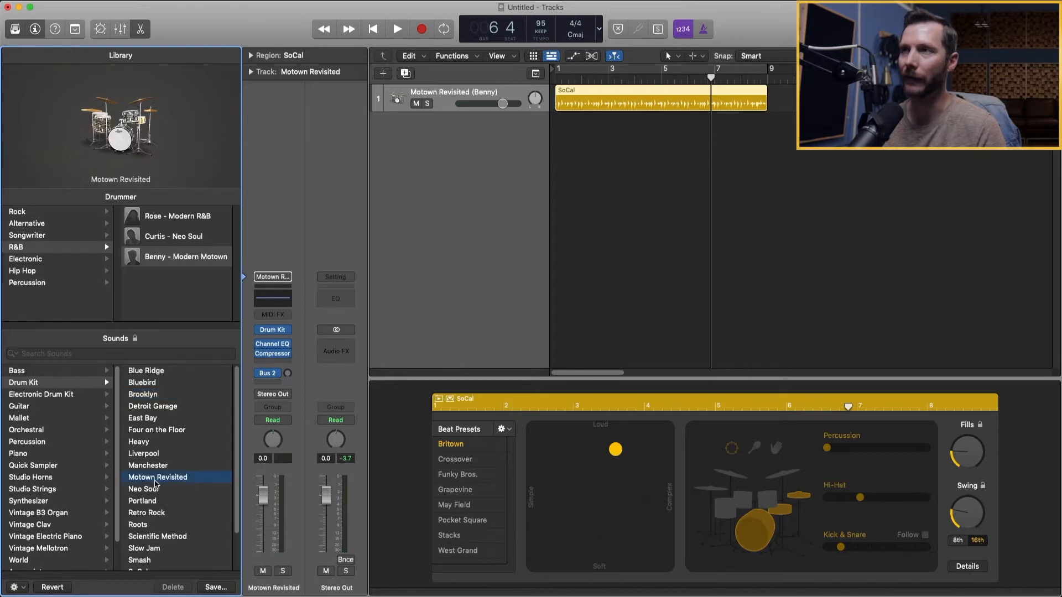
key("Return")
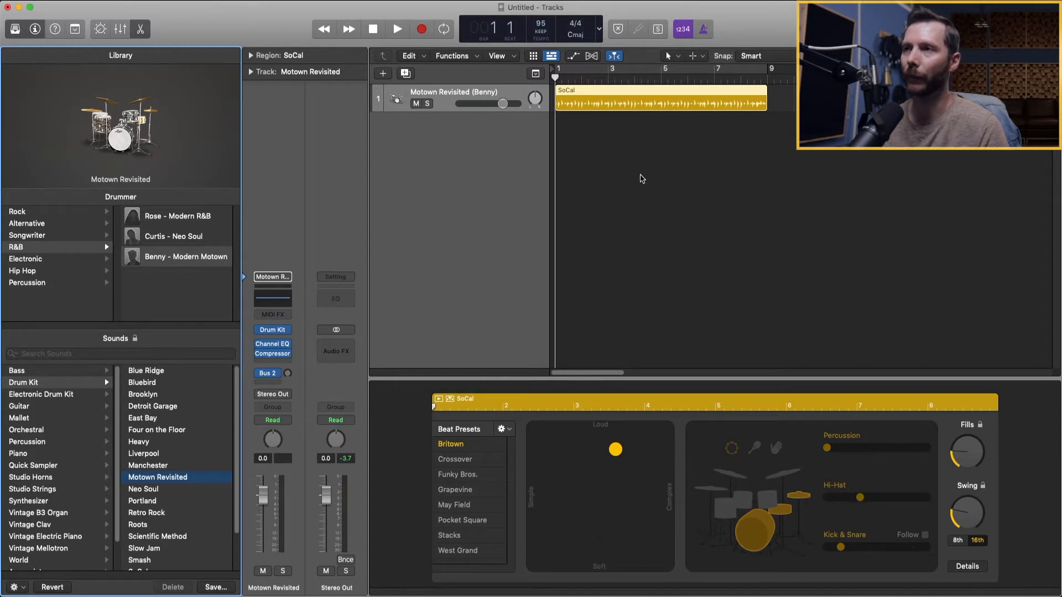
left_click_drag(558, 71, 770, 72)
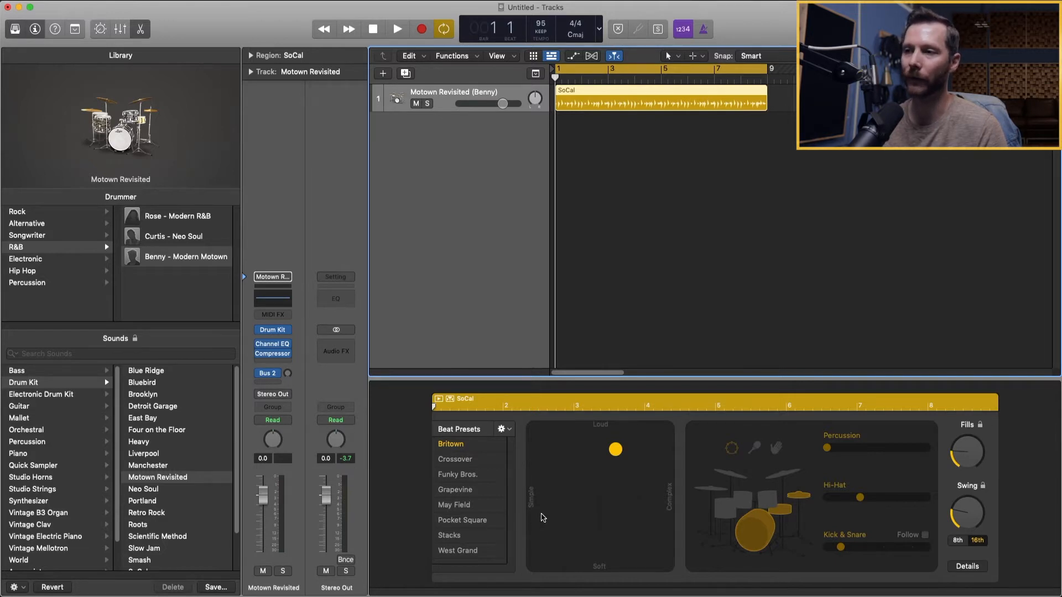
Move the performance puck to the softest setting, midway between Simple and Complex, and play the region
left_click_drag(615, 451, 603, 570)
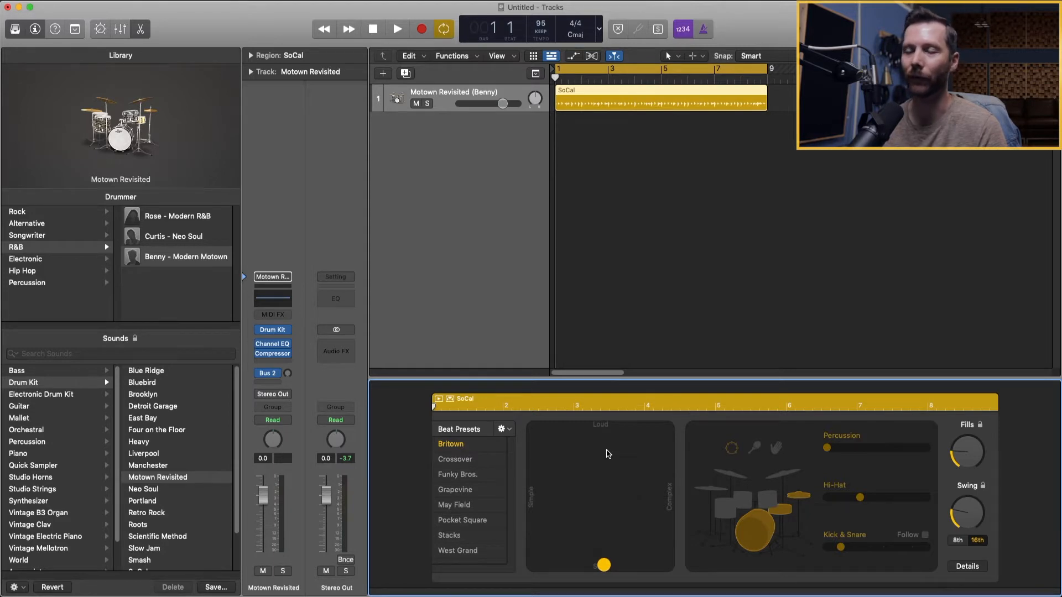
key("space")
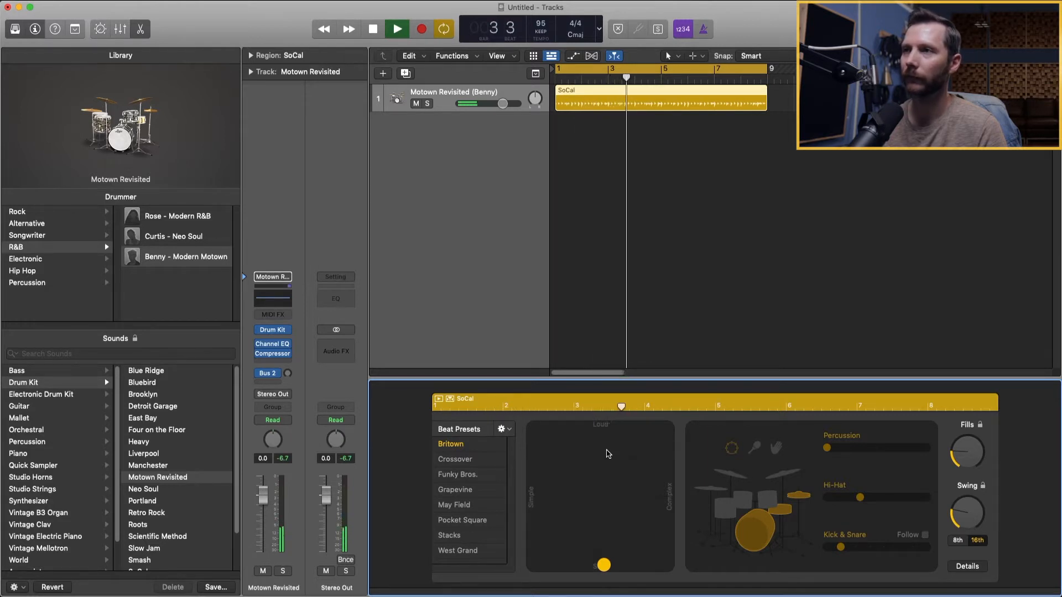
key("space")
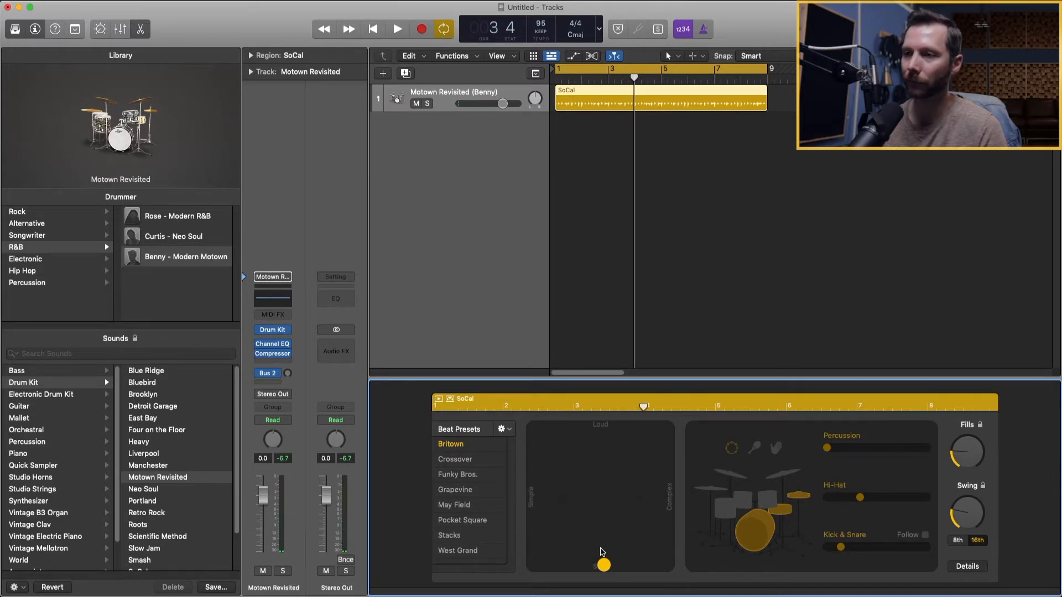
Move the performance puck to the loudest, most complex corner and play the region
left_click_drag(603, 567, 670, 429)
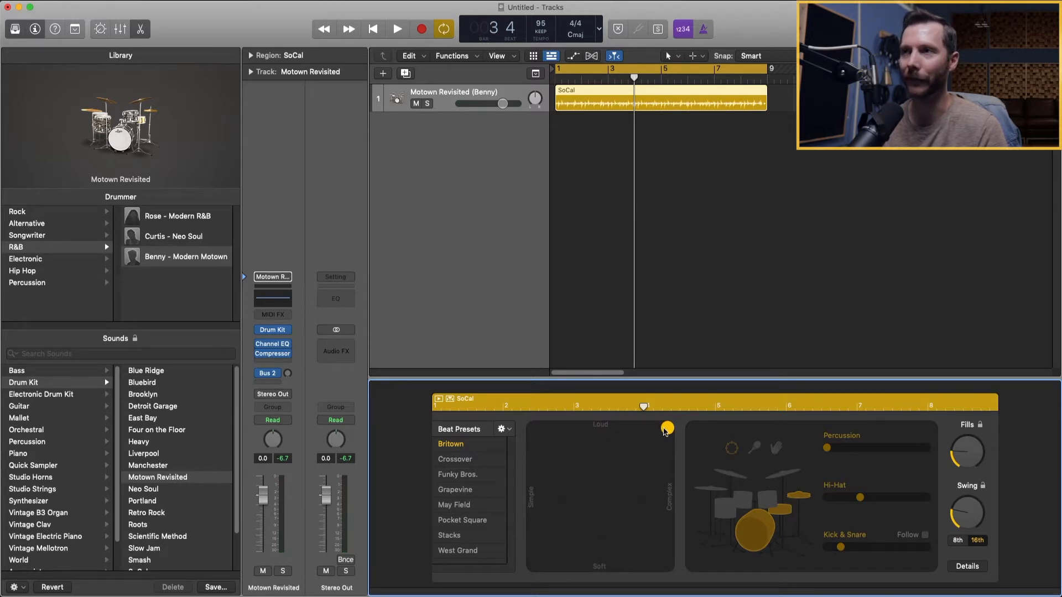
key("space")
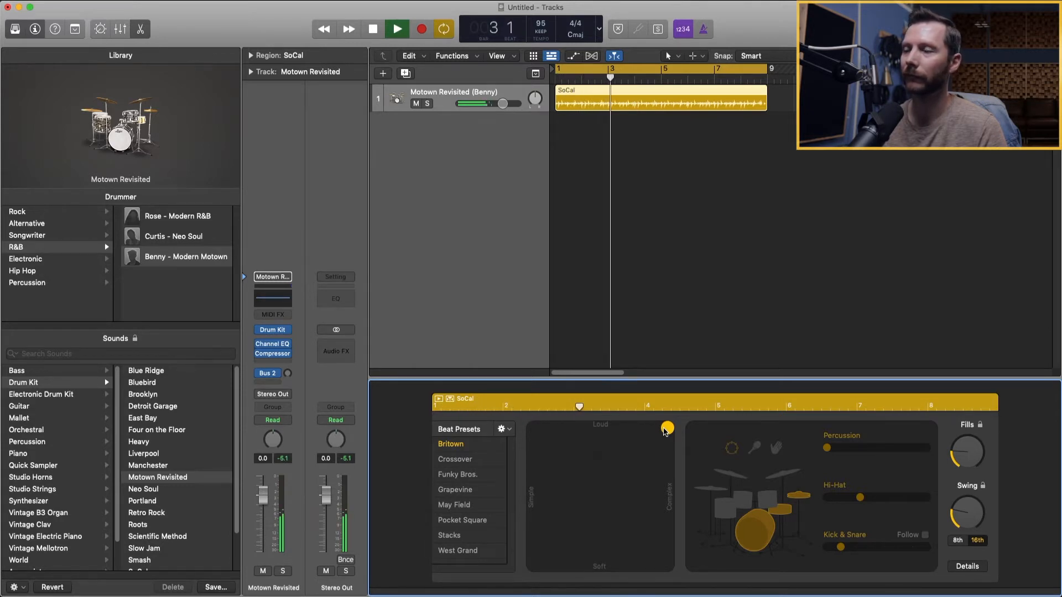
key("space")
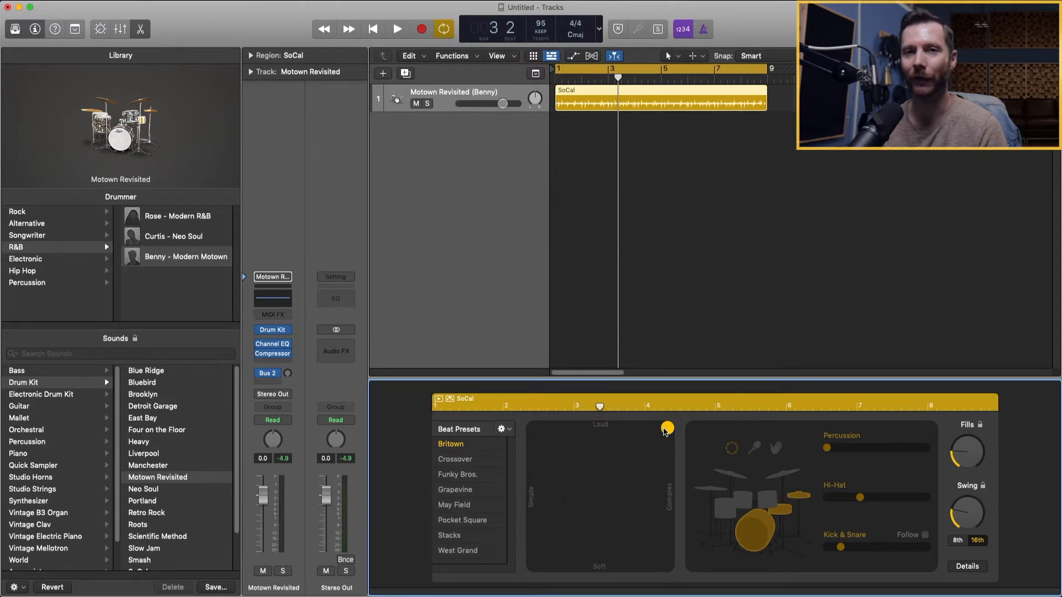
Place the performance puck near the centre, mute the snare, hi-hat and tambourine, and play the kick alone
left_click_drag(665, 431, 598, 479)
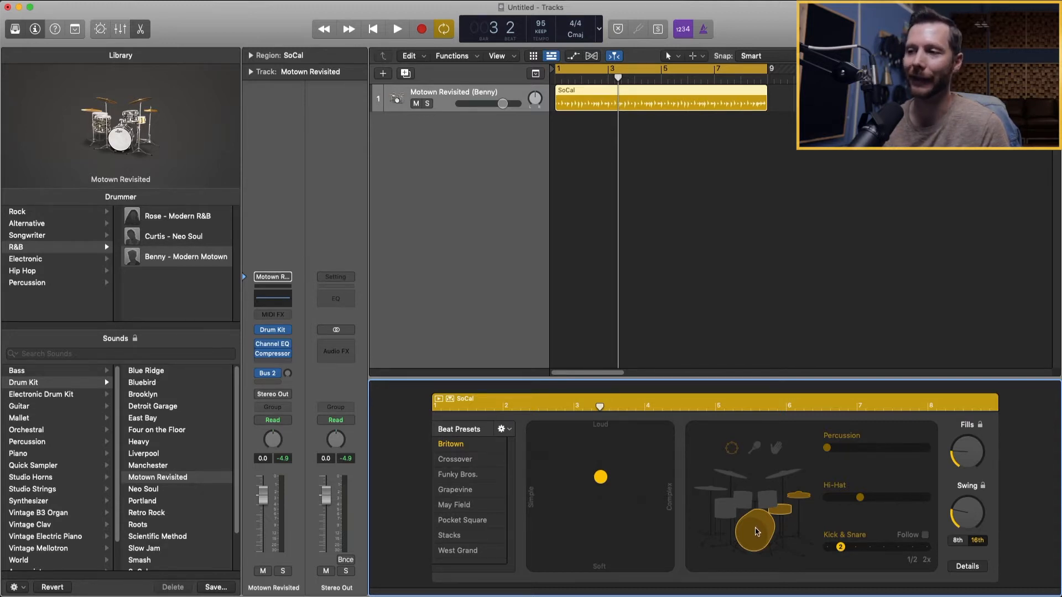
left_click(780, 511)
left_click(799, 497)
left_click(731, 449)
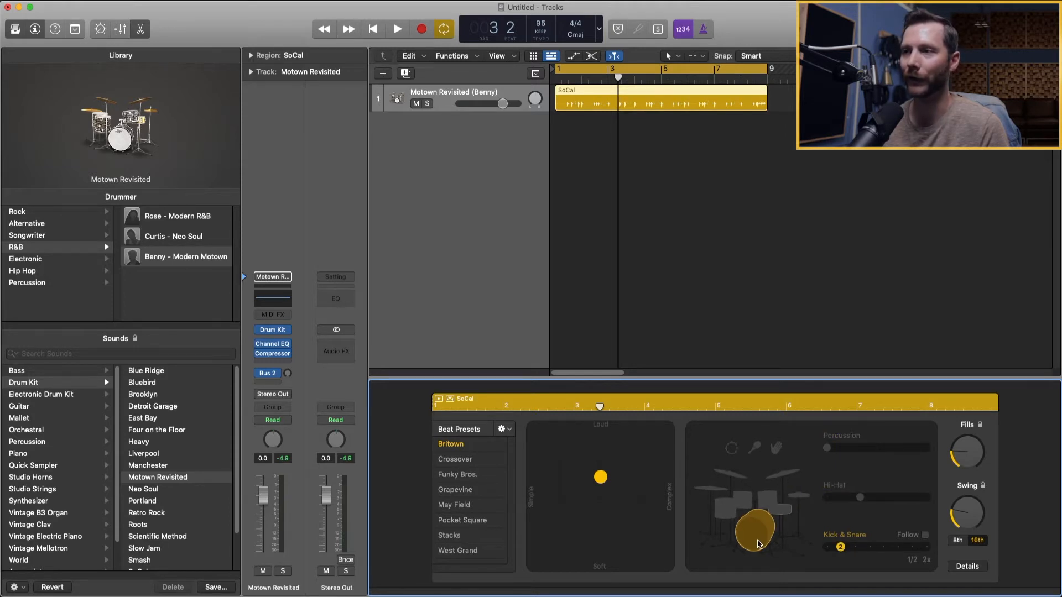
key("space")
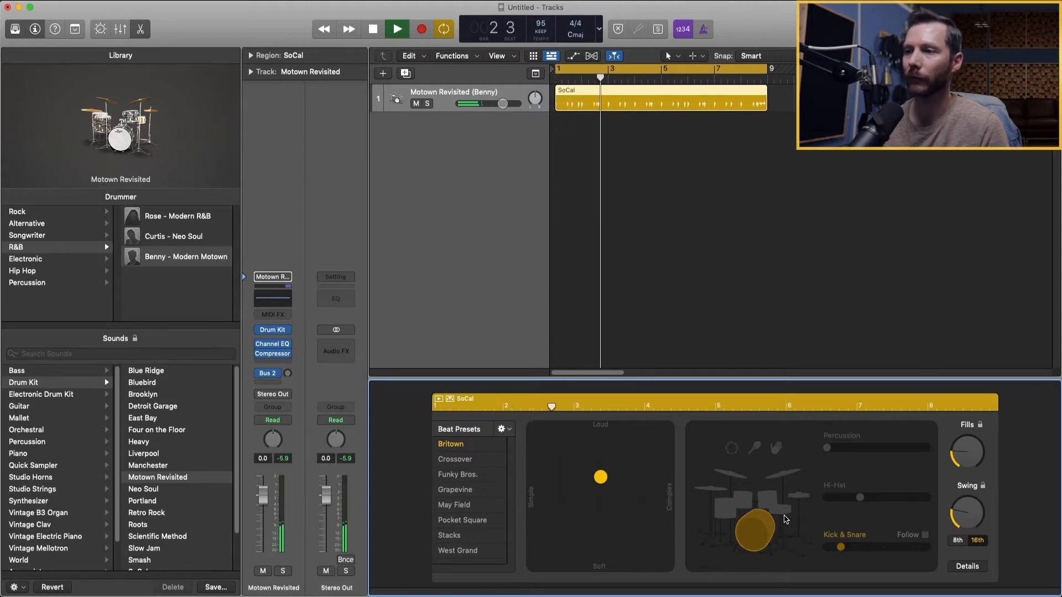
key("space")
Enable the snare alongside the kick and play the two together
left_click(785, 513)
key("space")
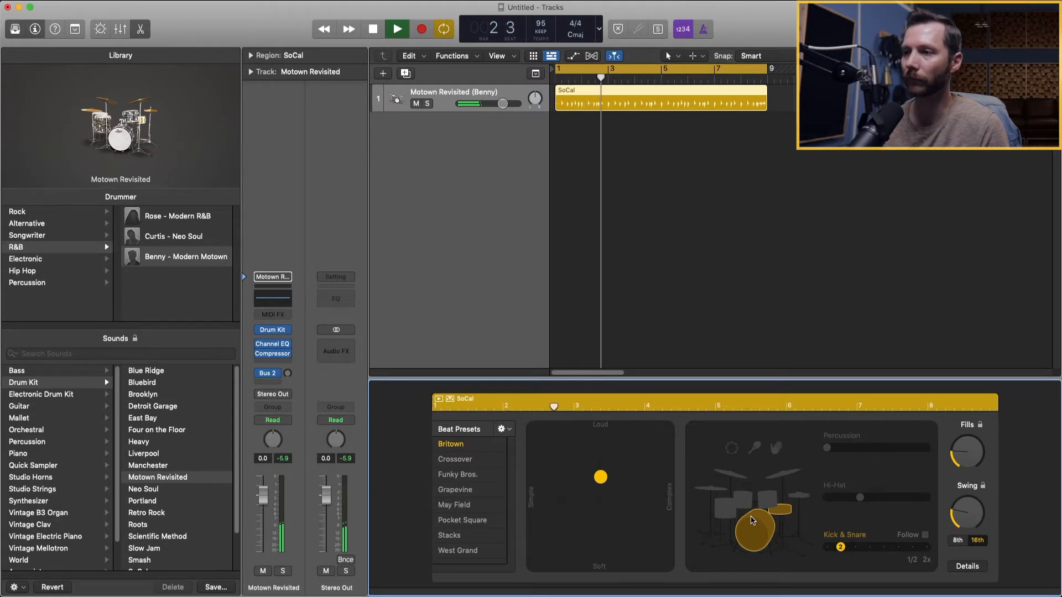
key("space")
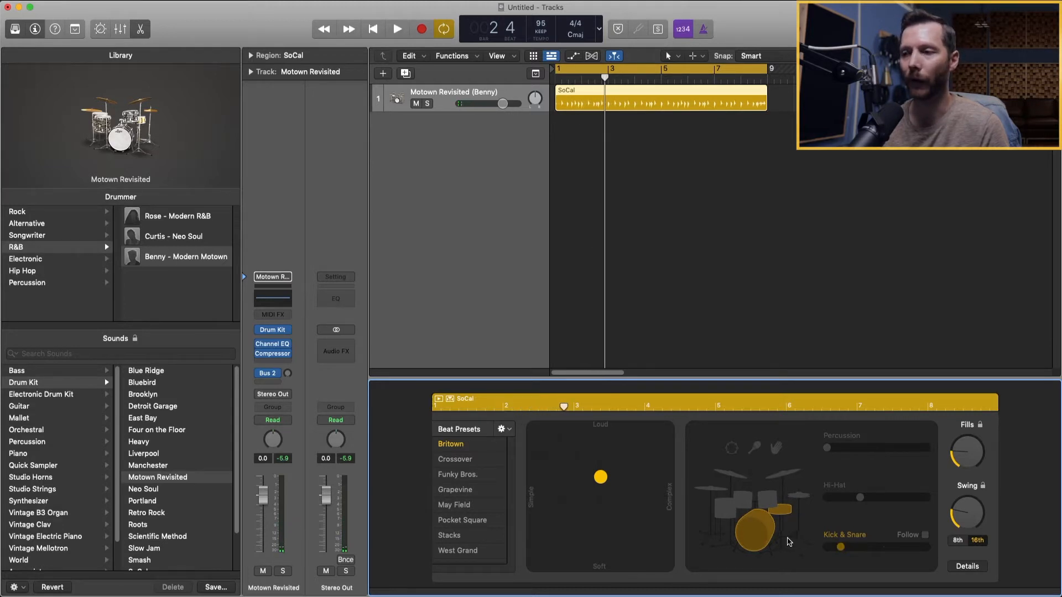
Audition Kick & Snare pattern variations 1, 3 and 4 with the region playing
mouse_move(836, 550)
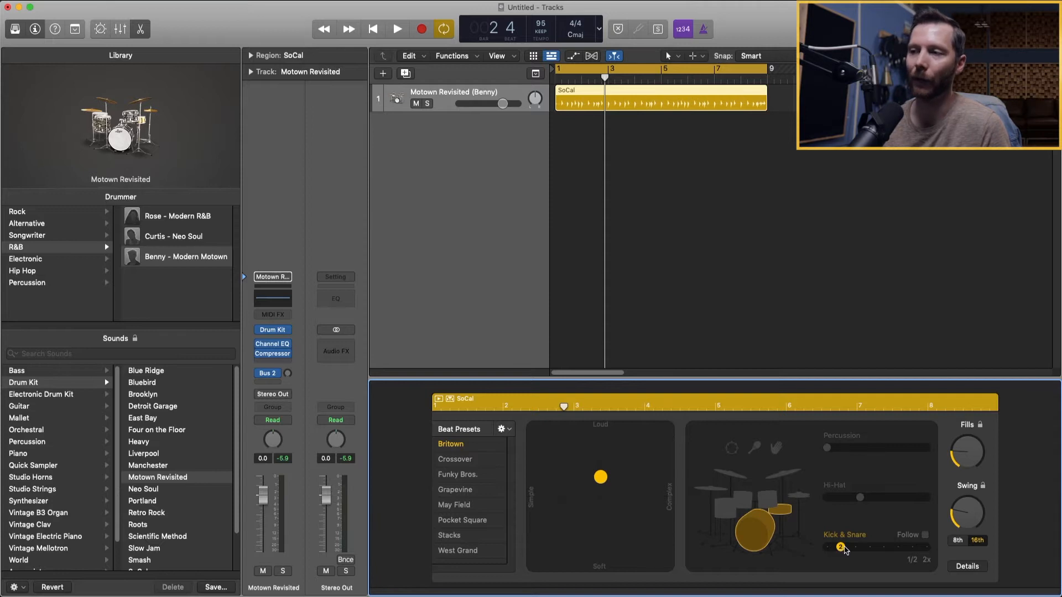
left_click_drag(841, 550, 820, 551)
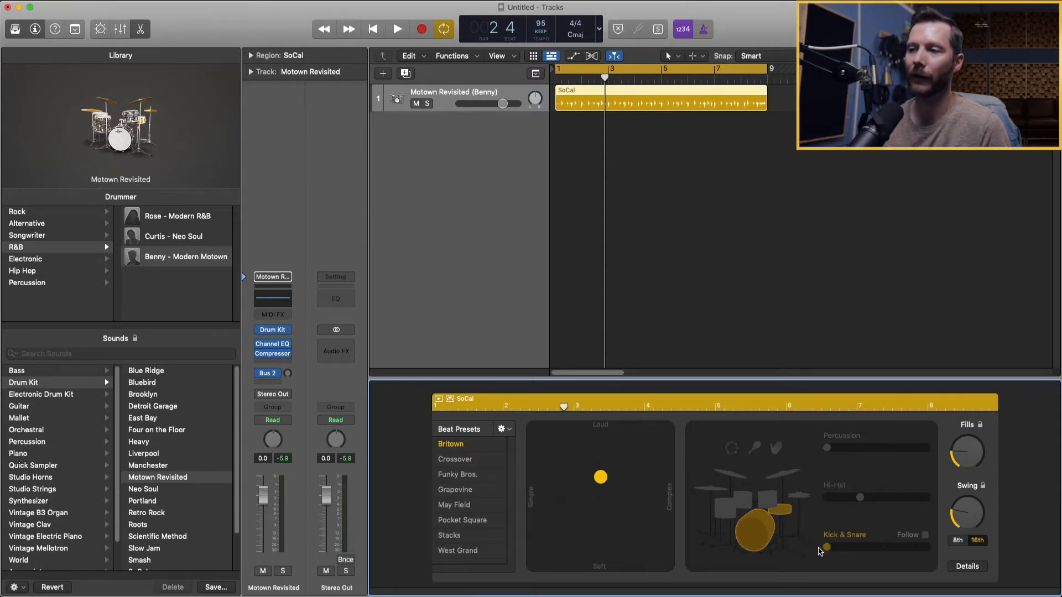
key("space")
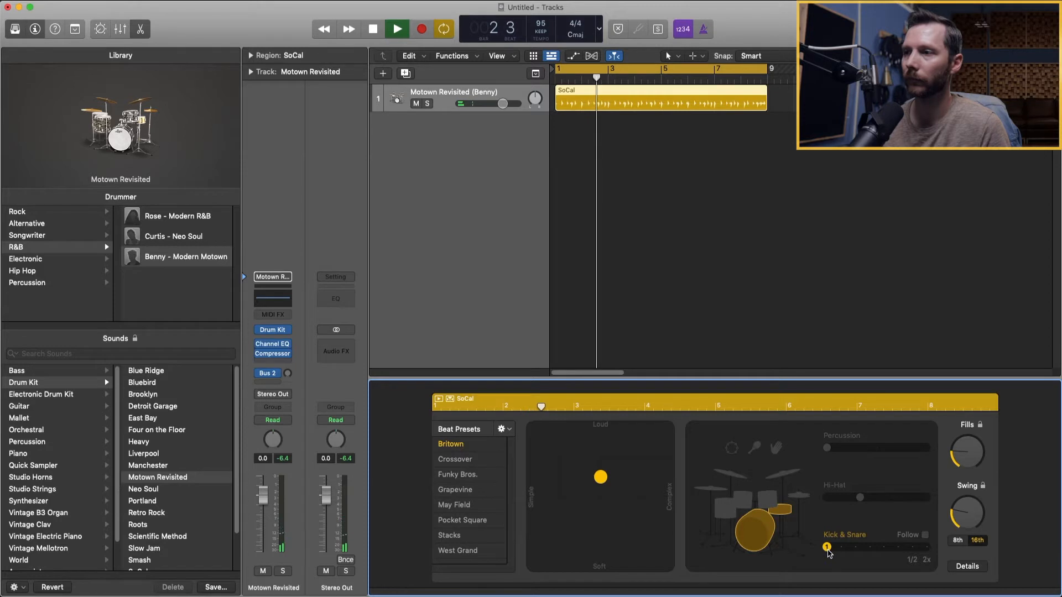
key("space")
left_click_drag(828, 550, 854, 548)
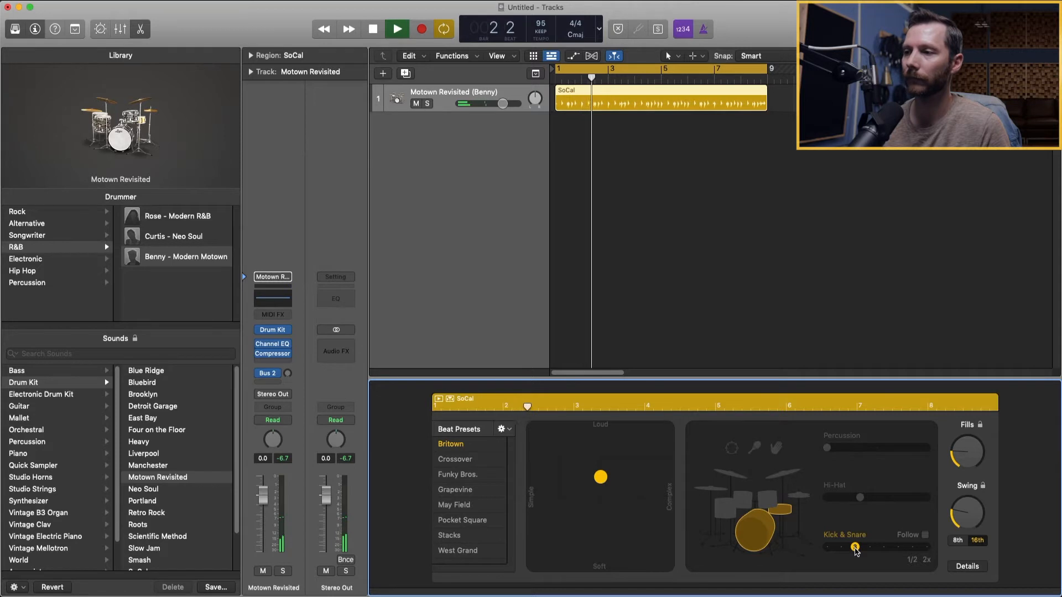
left_click_drag(856, 551, 881, 551)
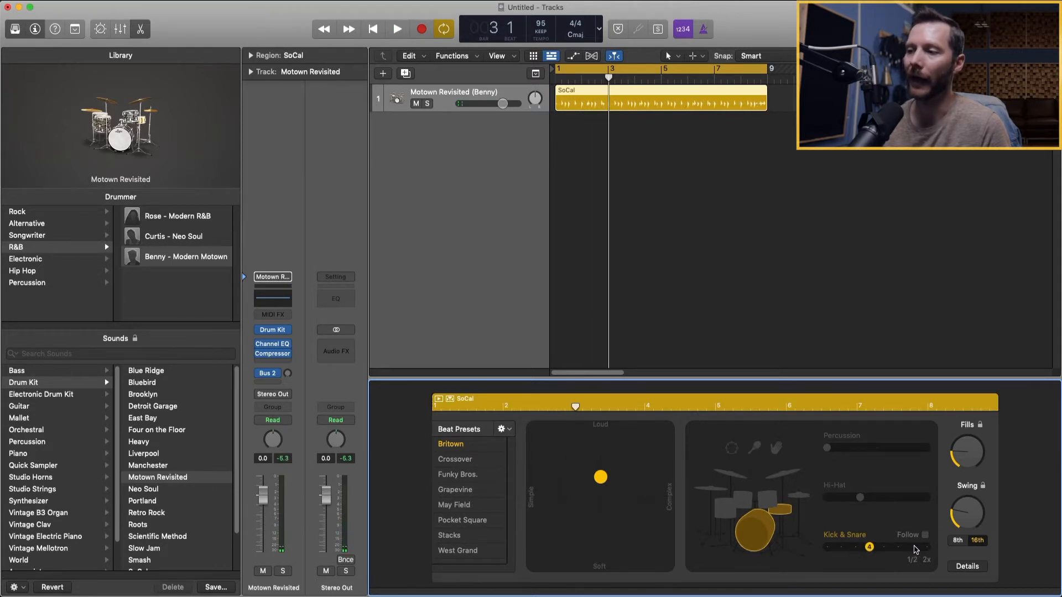
Audition Kick & Snare pattern variations 7 and 8, and return the pattern to variation 2
left_click_drag(870, 550, 913, 551)
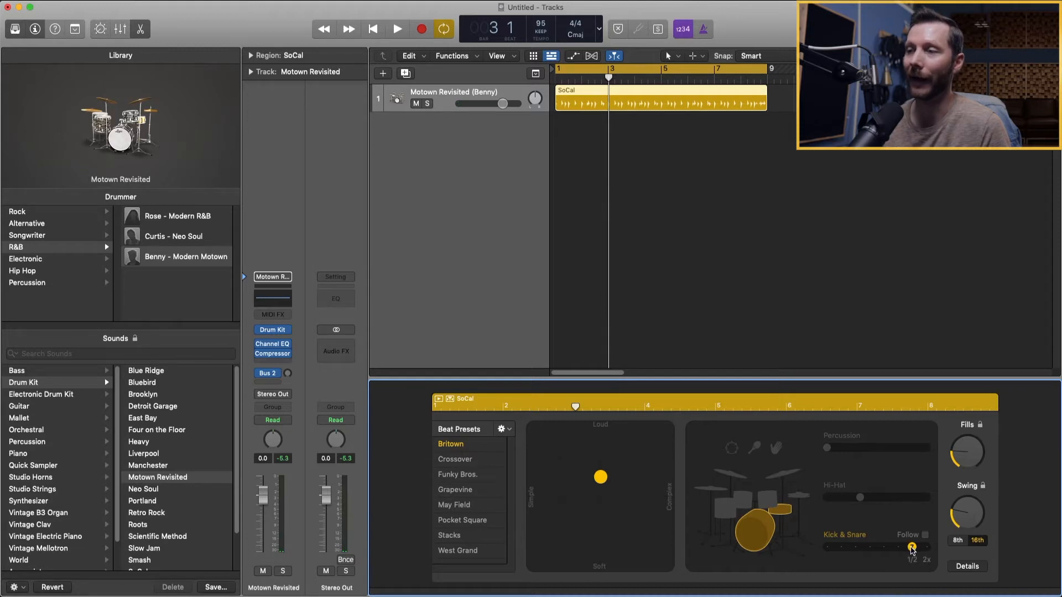
key("space")
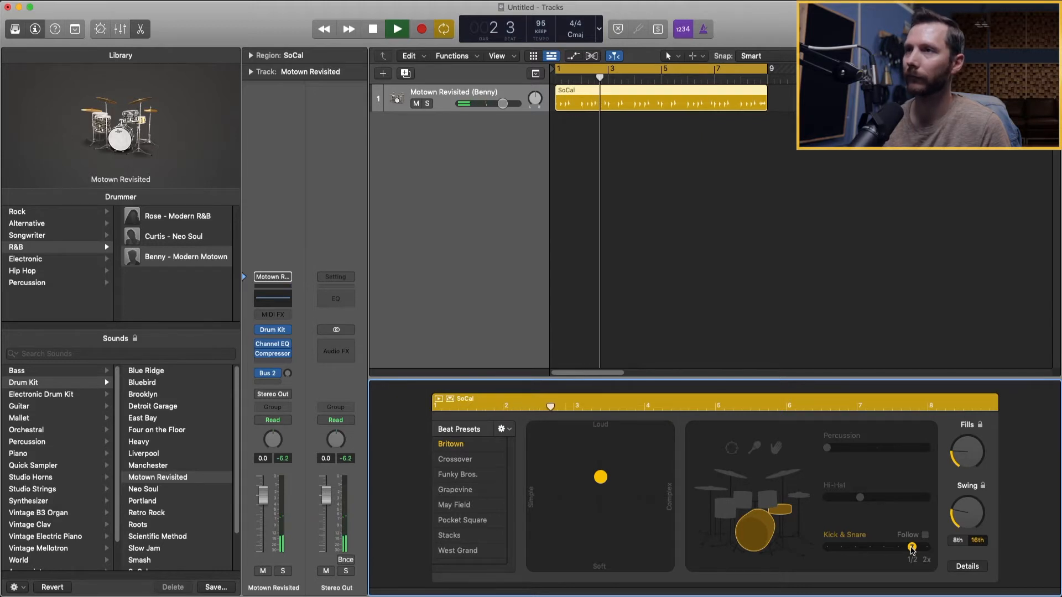
key("space")
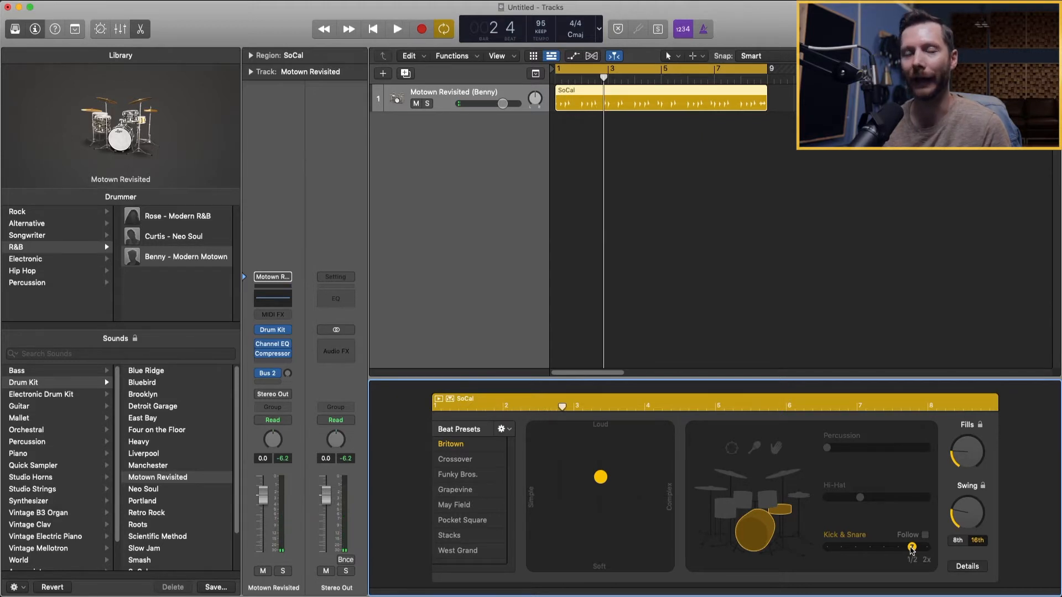
left_click_drag(912, 548, 926, 547)
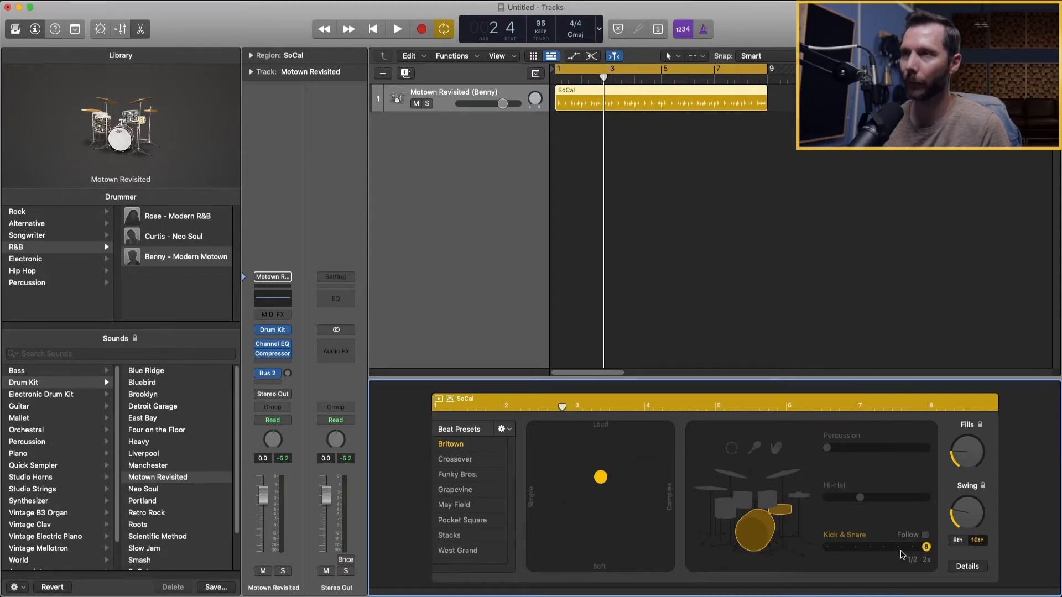
key("space")
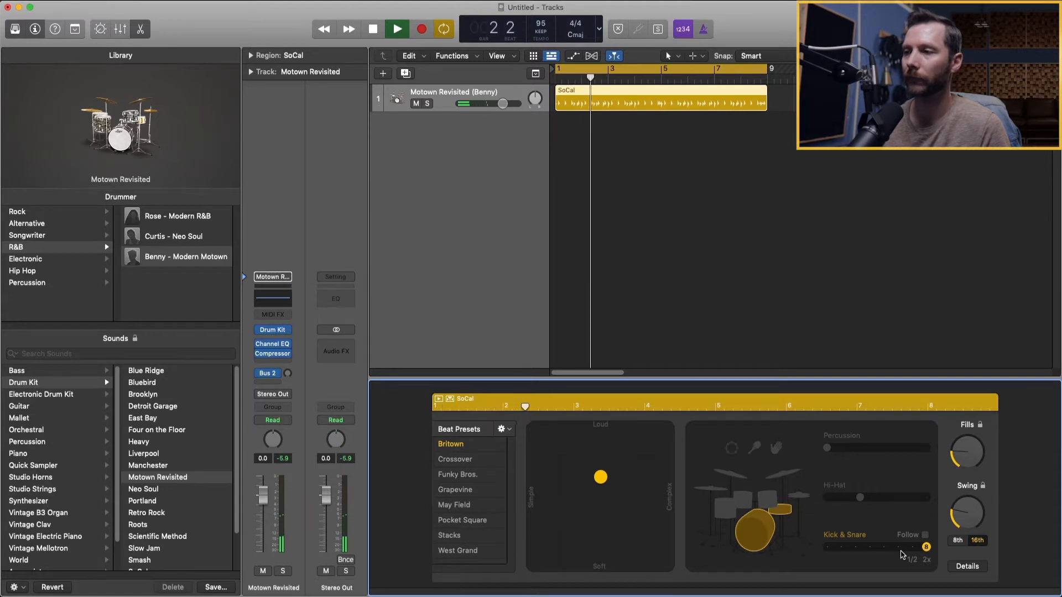
key("space")
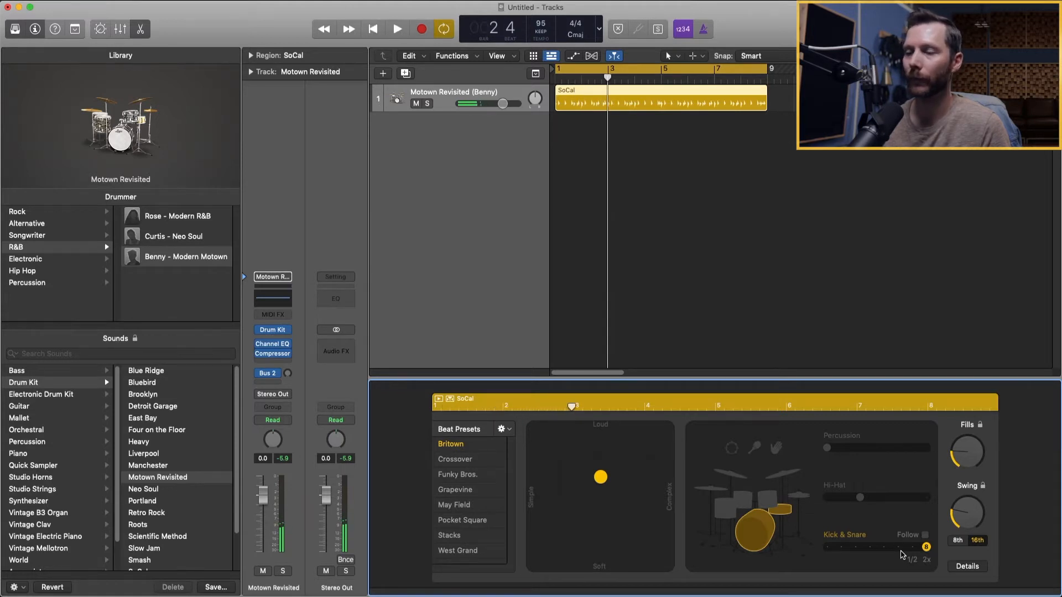
left_click_drag(926, 548, 842, 548)
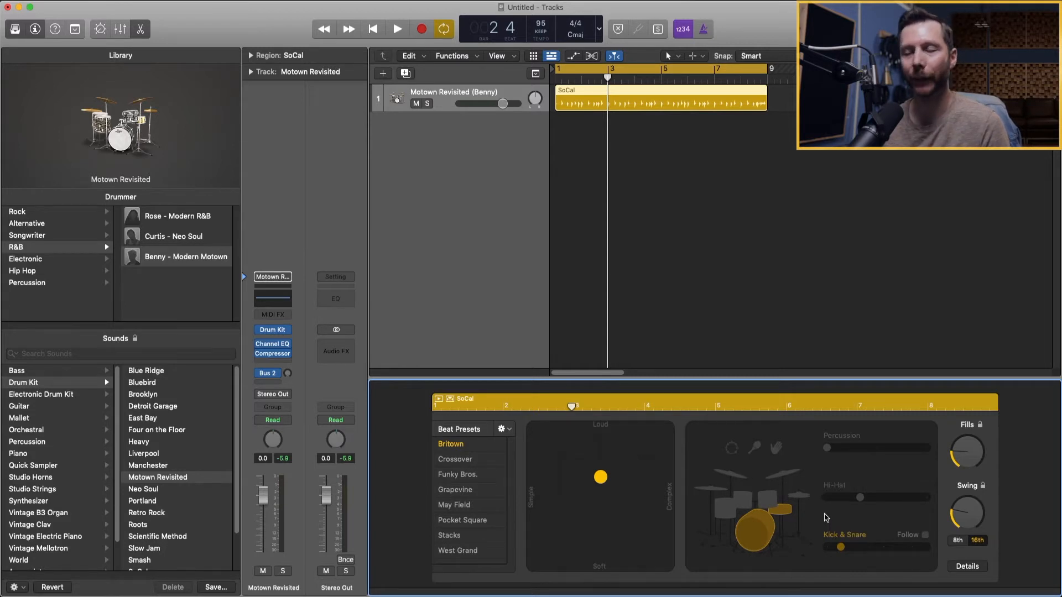
Add the hi-hat to the beat, try the cymbals in its place, and switch back to the hi-hat
left_click(802, 500)
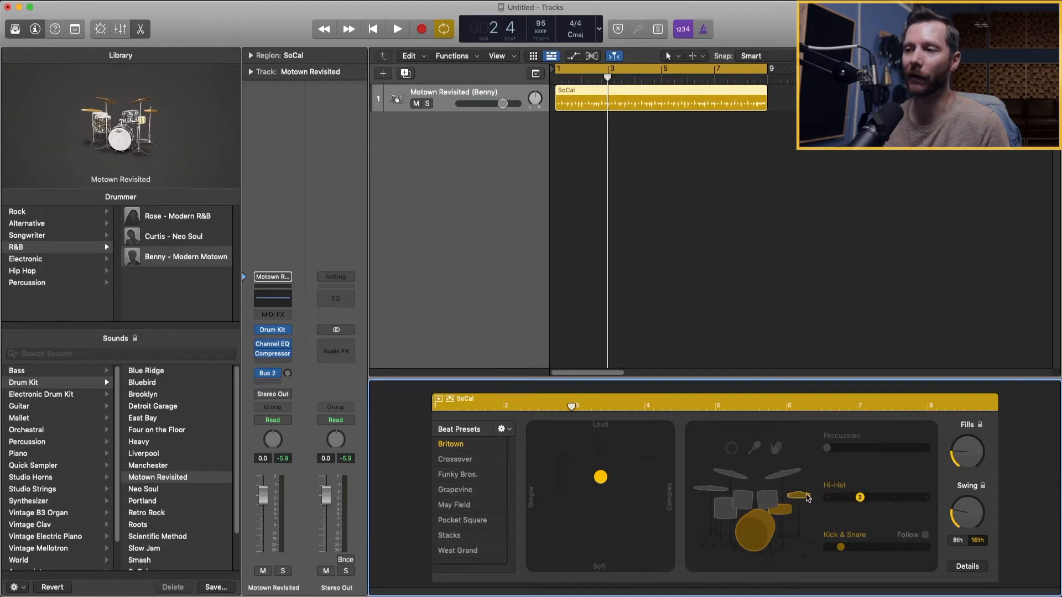
left_click(791, 477)
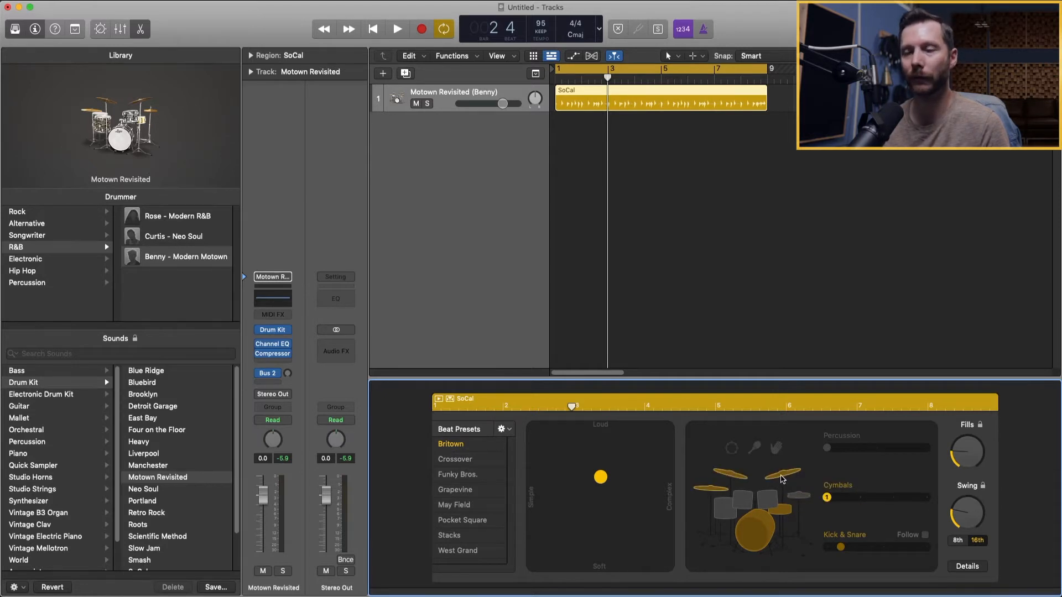
left_click(802, 498)
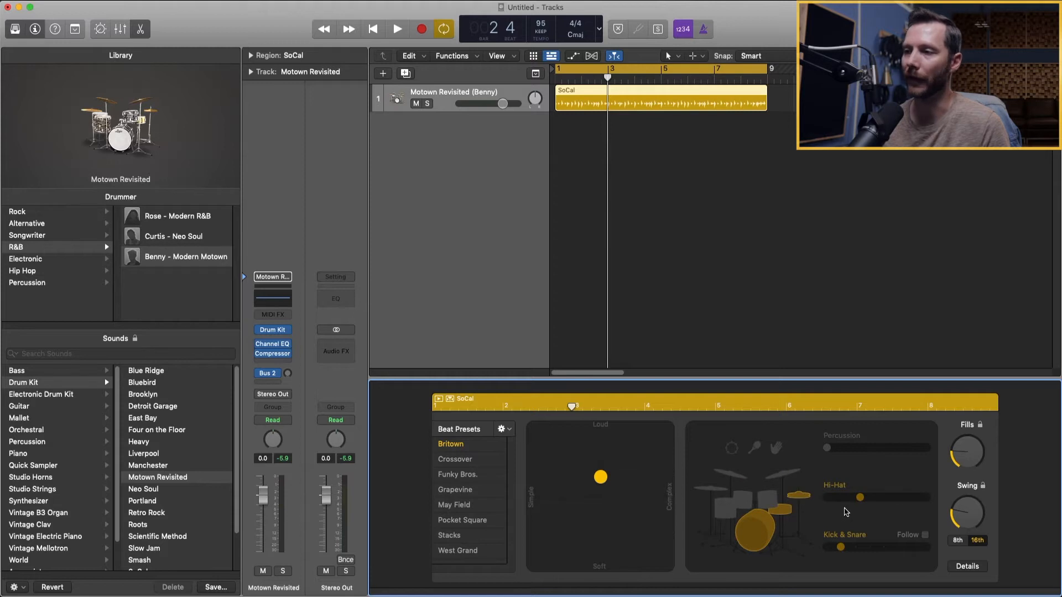
Play the beat and set the Hi-Hat pattern to variation 3
key("space")
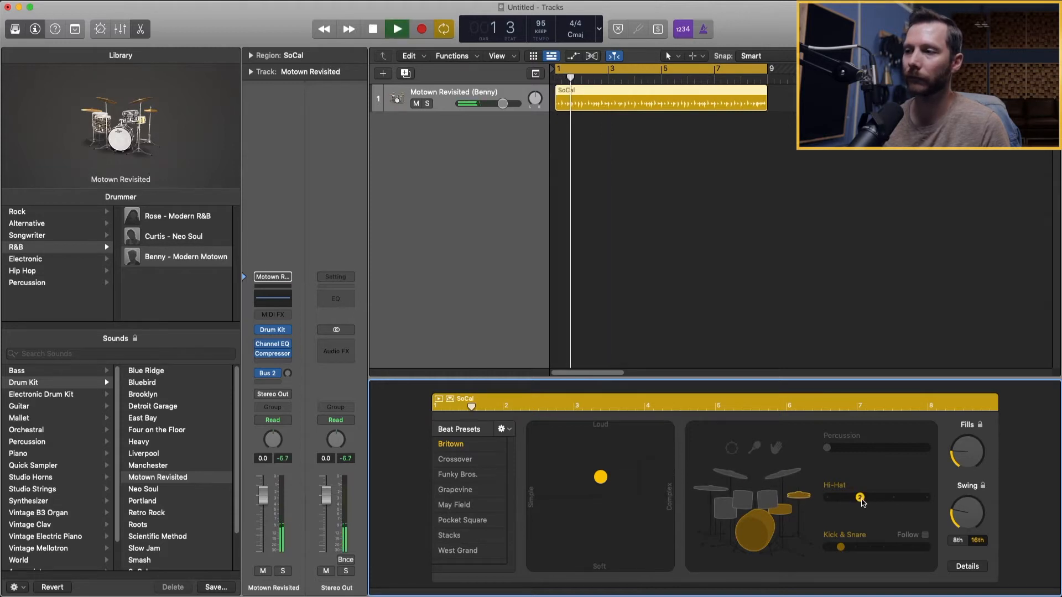
left_click_drag(860, 498, 892, 499)
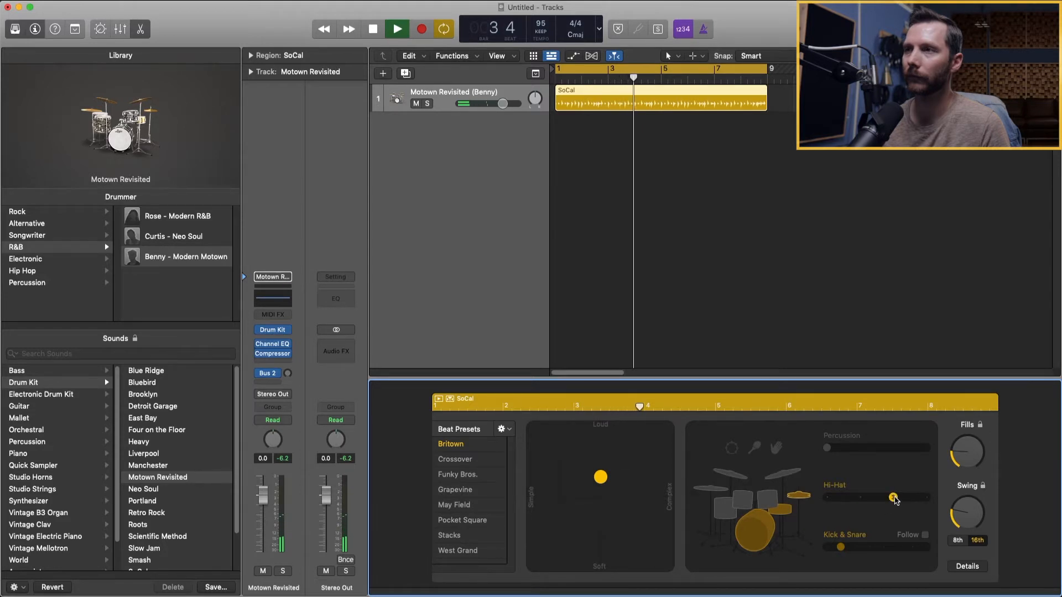
Audition Hi-Hat pattern variations 4 and 1, settle on variation 2, and stop playback
left_click_drag(895, 499, 926, 498)
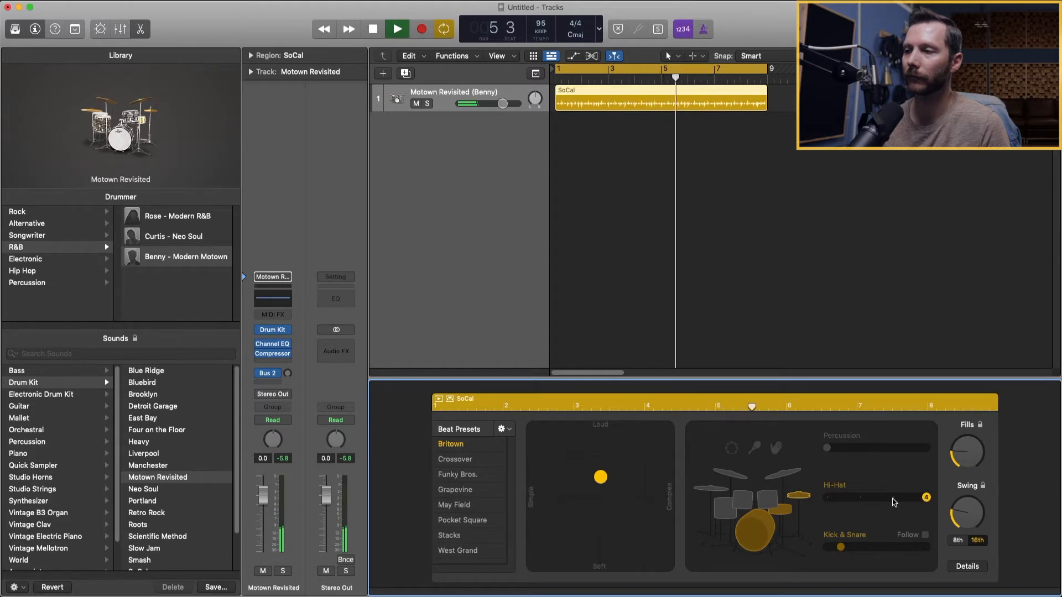
left_click_drag(927, 499, 828, 500)
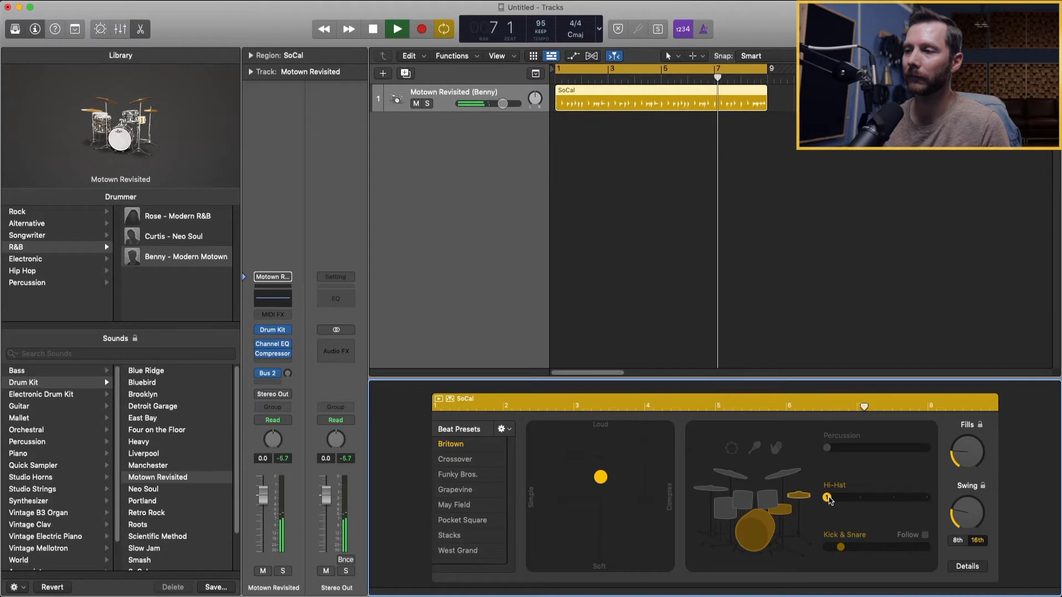
left_click_drag(829, 499, 860, 498)
key("space")
Add the tambourine to the beat and set the Percussion pattern to its middle variation while playing the region
left_click(731, 449)
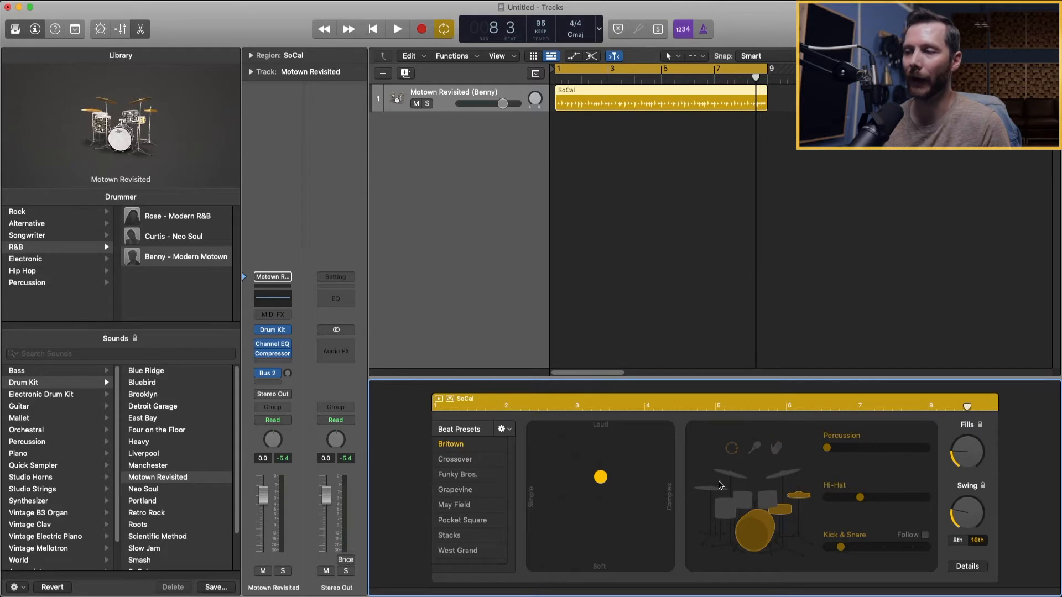
key("space")
left_click_drag(828, 450, 877, 448)
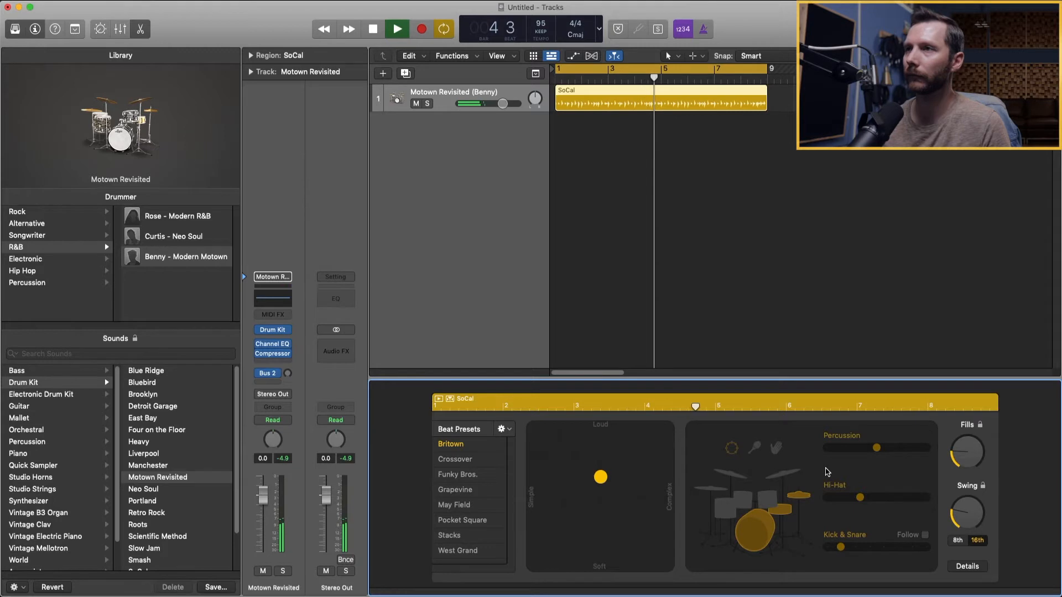
key("space")
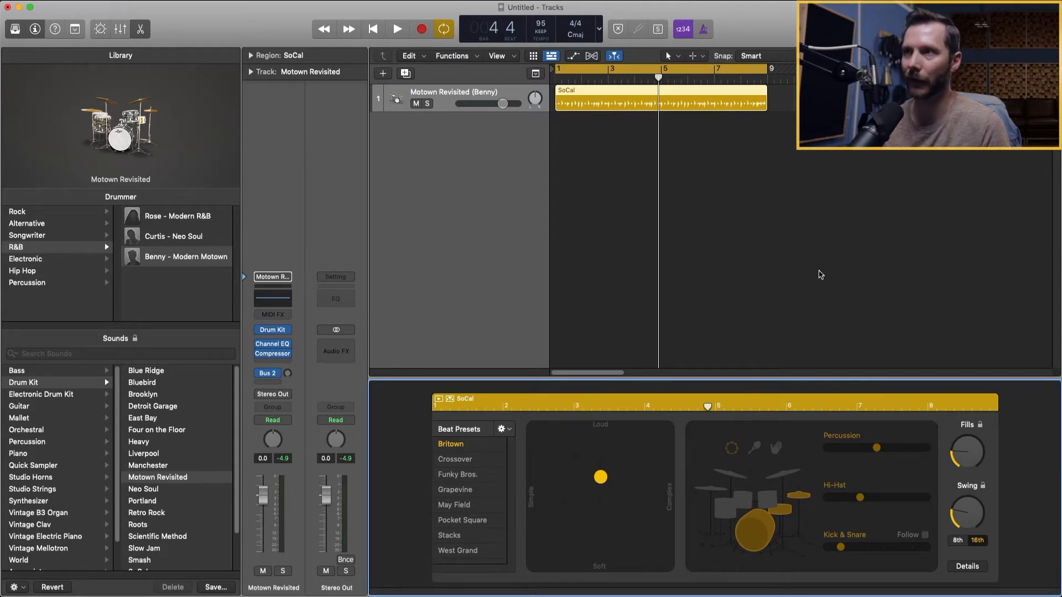
Enlarge the Drummer region and play its last bars to hear the fill at the end
left_click_drag(833, 196, 503, 62)
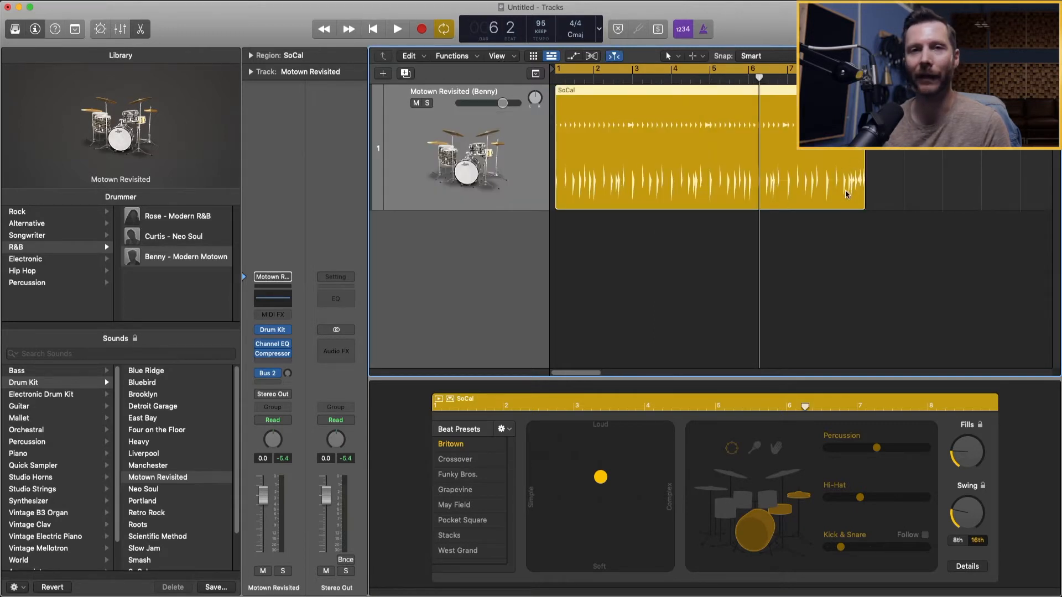
double_click(826, 78)
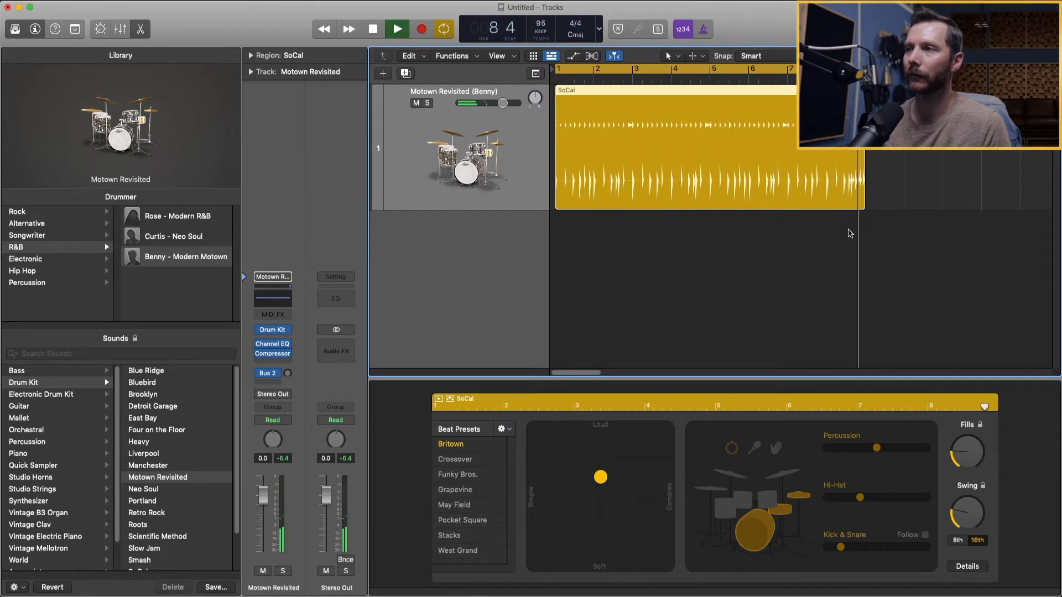
key("space")
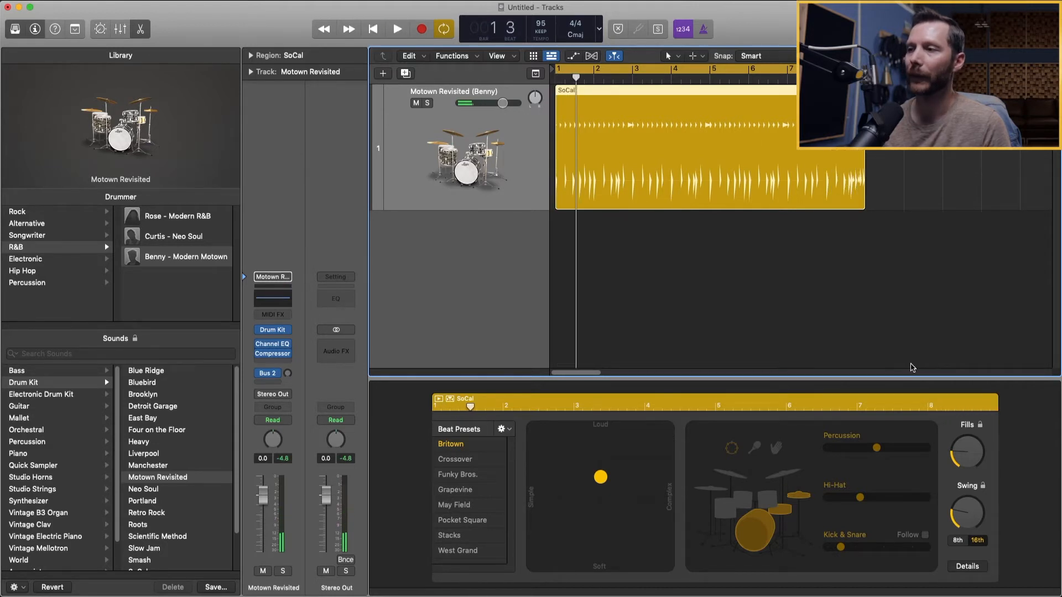
Raise the Fills amount past halfway and play the region from bar 4 to hear the fill before bar 5
left_click_drag(964, 466, 964, 426)
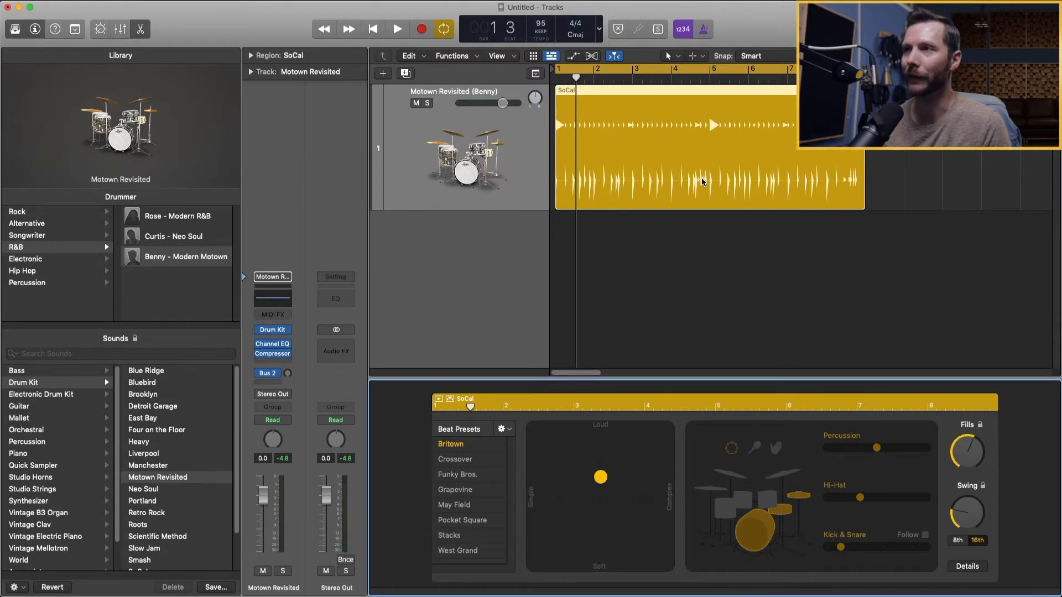
left_click(711, 123)
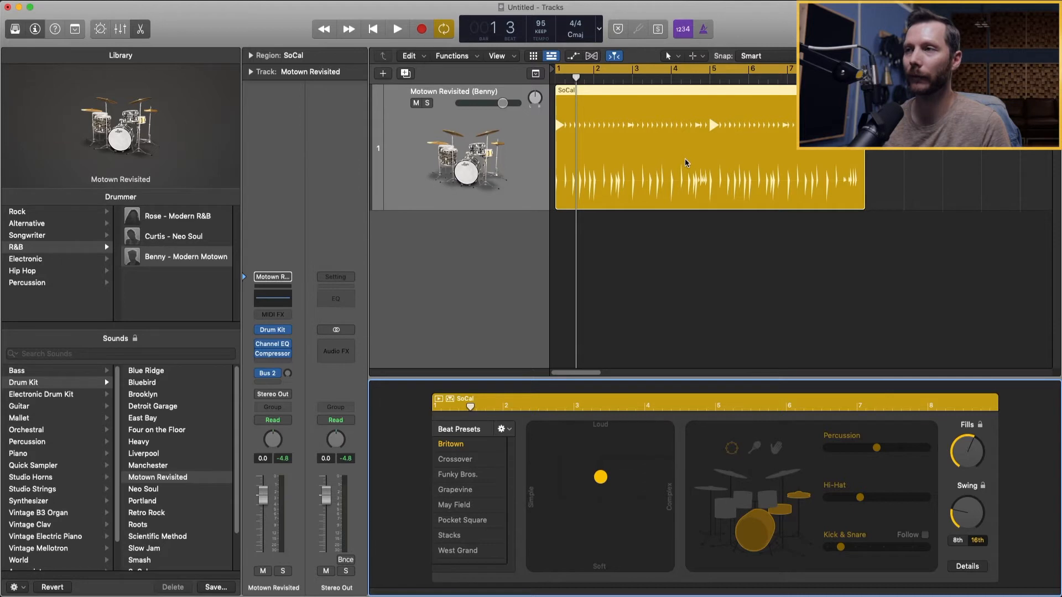
left_click(686, 81)
key("space")
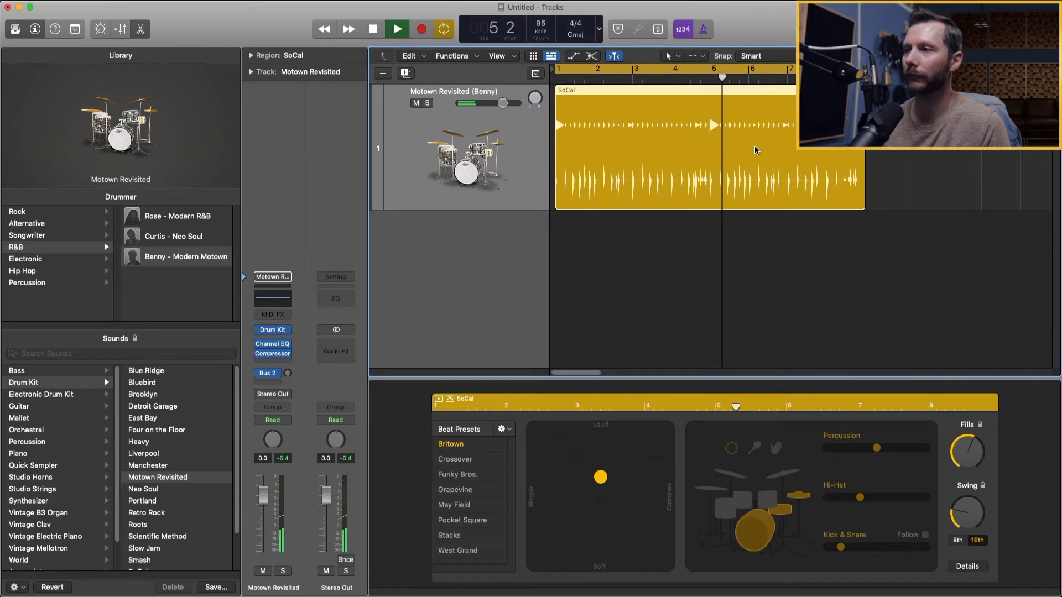
key("space")
Audition the Fills amount at maximum from bar 2, and return it to a low setting
left_click(969, 455)
left_click_drag(969, 456, 969, 399)
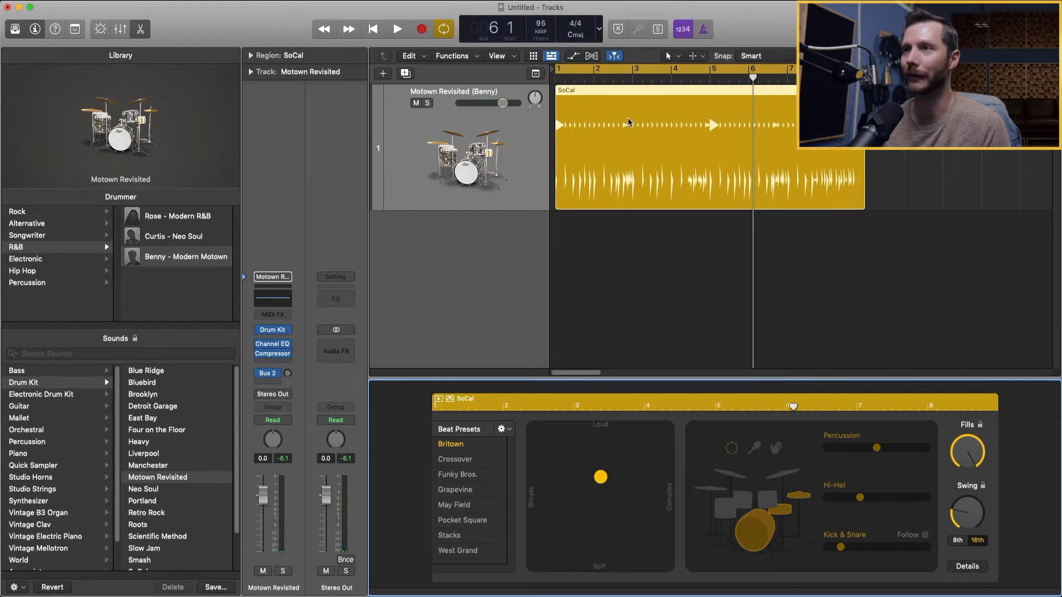
left_click(610, 79)
key("space")
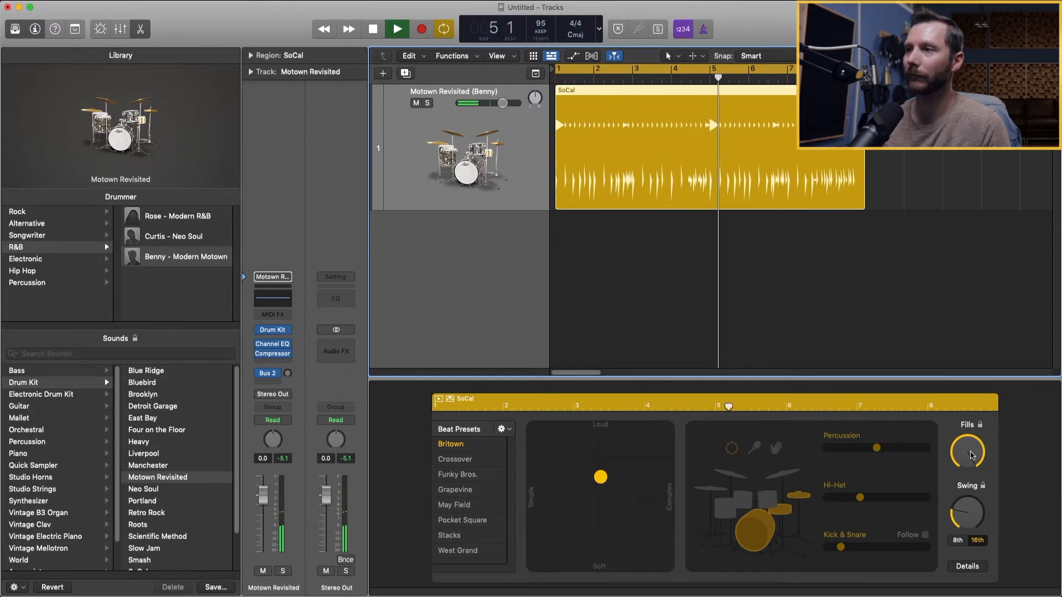
key("space")
left_click_drag(969, 452, 964, 538)
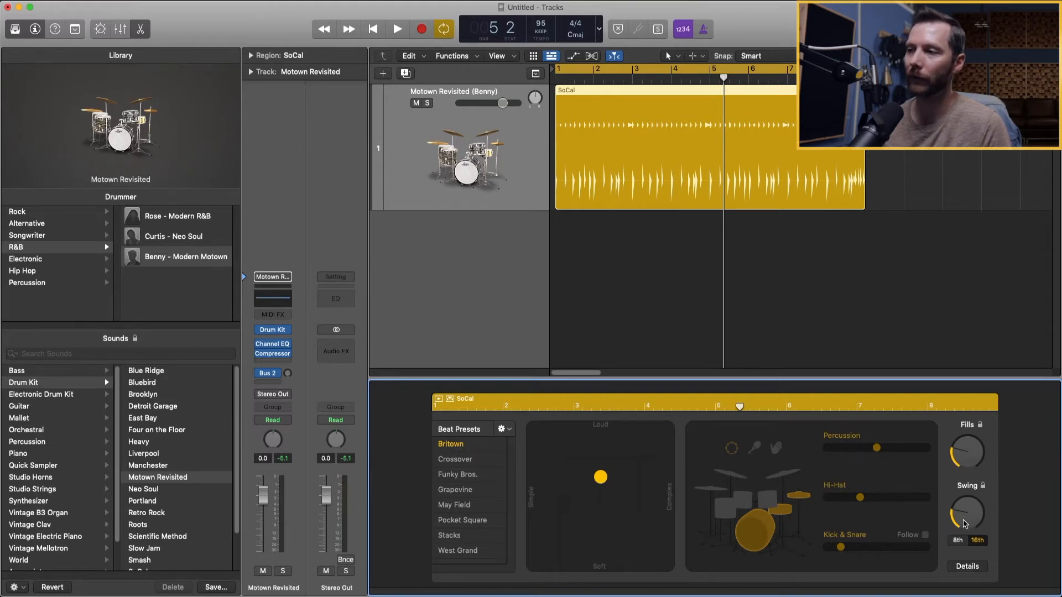
Raise the Swing amount to maximum, switch it to 8th notes, and play the beat
left_click_drag(964, 525, 989, 503)
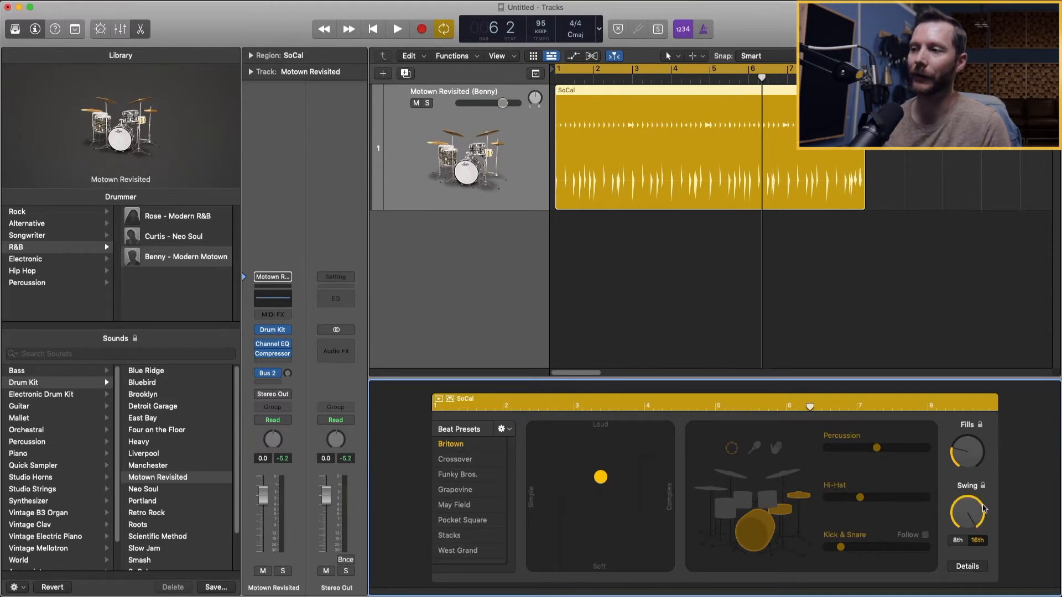
left_click(960, 541)
key("space")
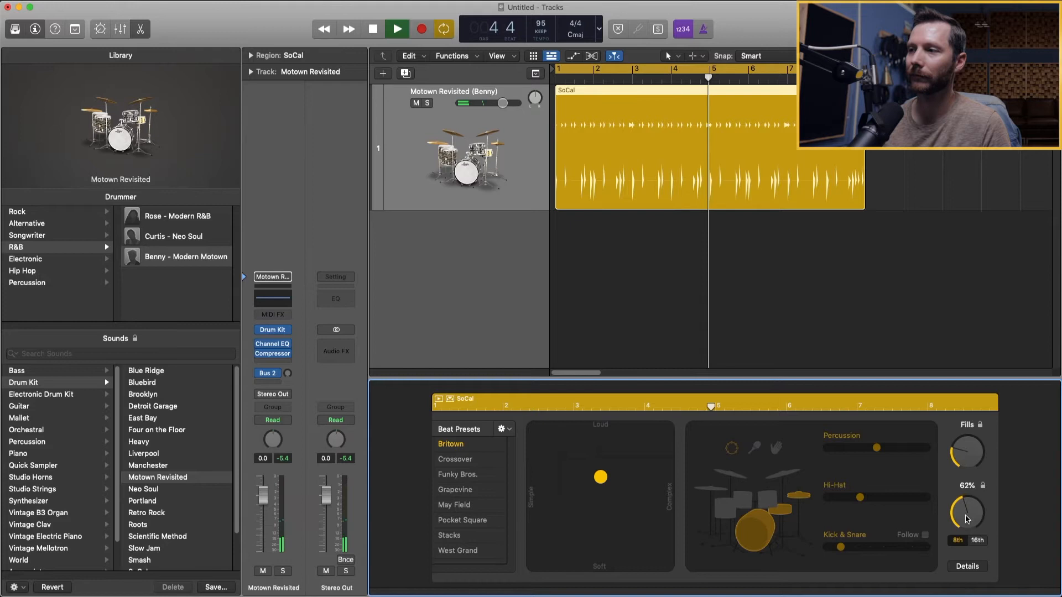
Reduce the Swing to a low amount, set it back to 16th notes, and stop playback
left_click_drag(966, 508, 967, 525)
left_click(977, 540)
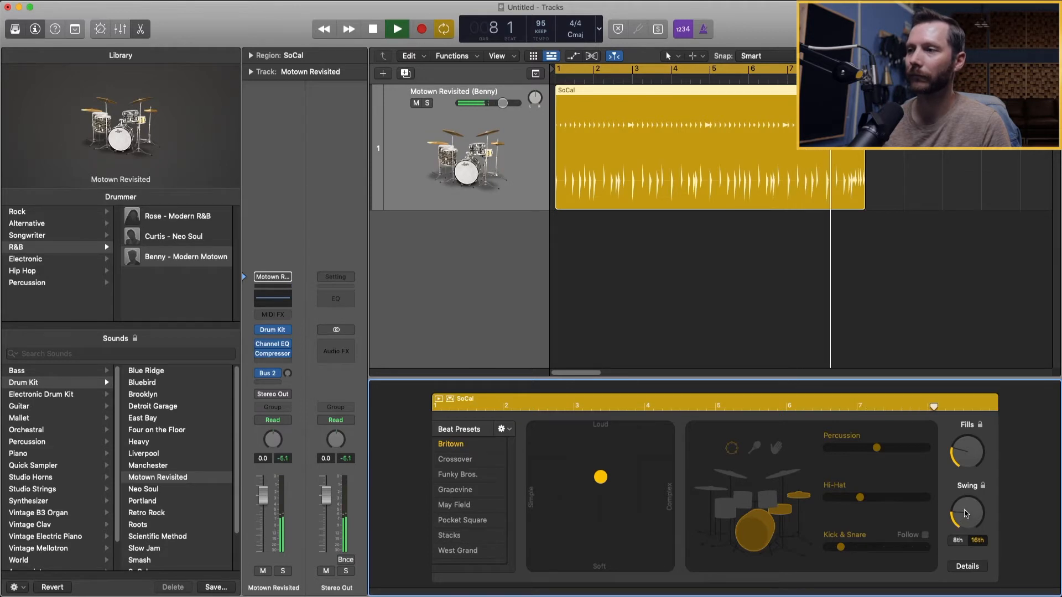
key("space")
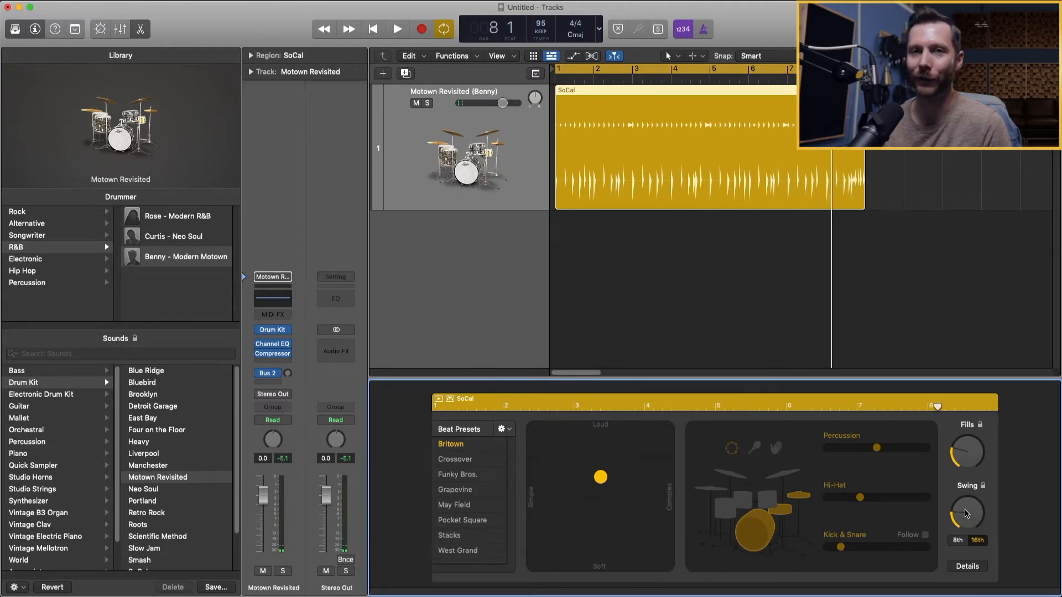
left_click_drag(969, 508, 969, 509)
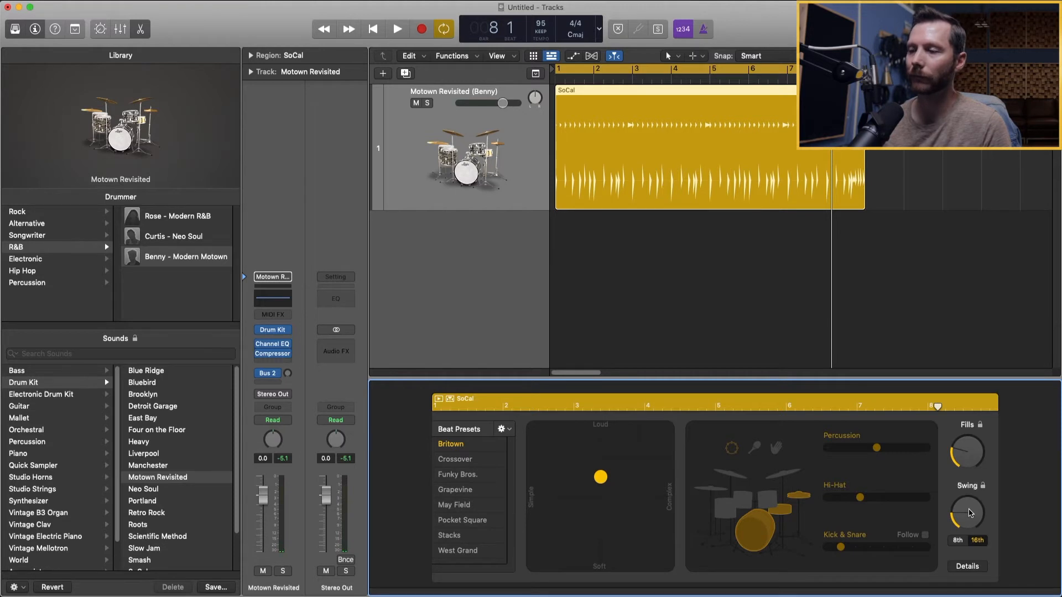
In the performance details, turn off the automatic Hi-Hat setting and audition the hi-hat fully open
left_click(968, 567)
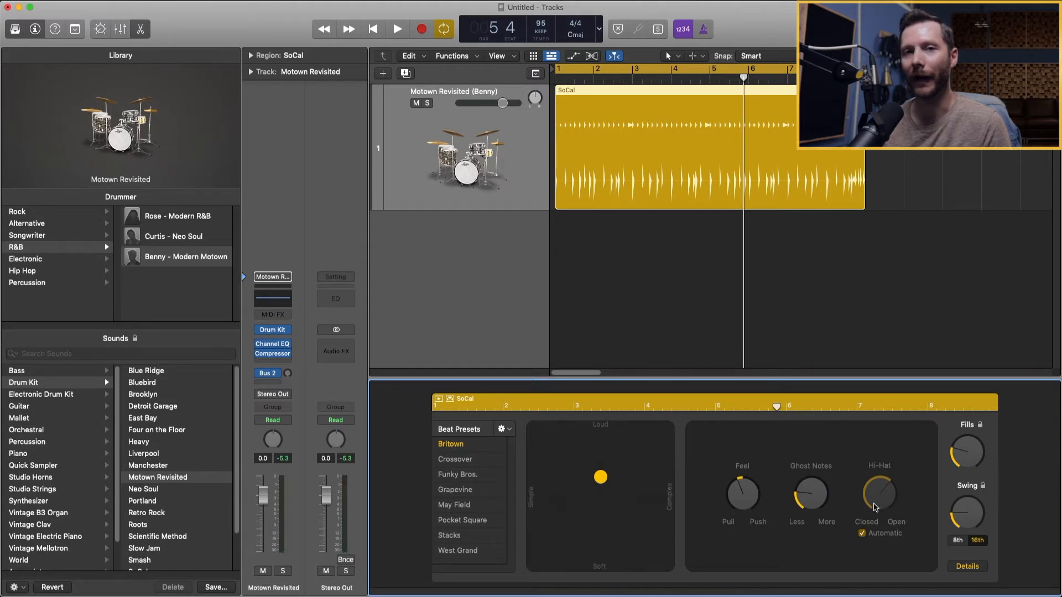
left_click(862, 534)
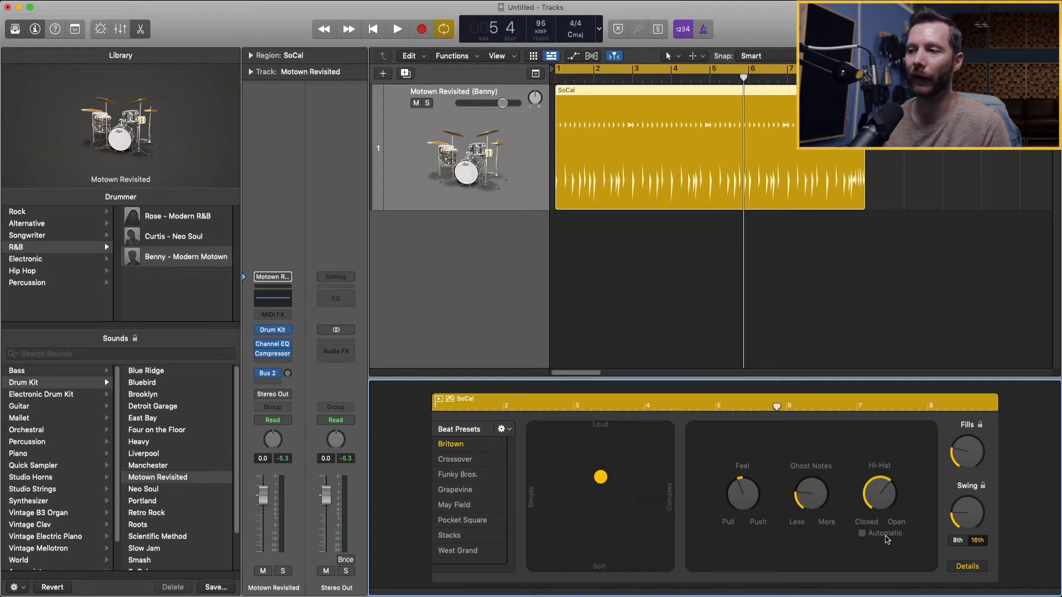
left_click_drag(875, 506, 882, 507)
key("space")
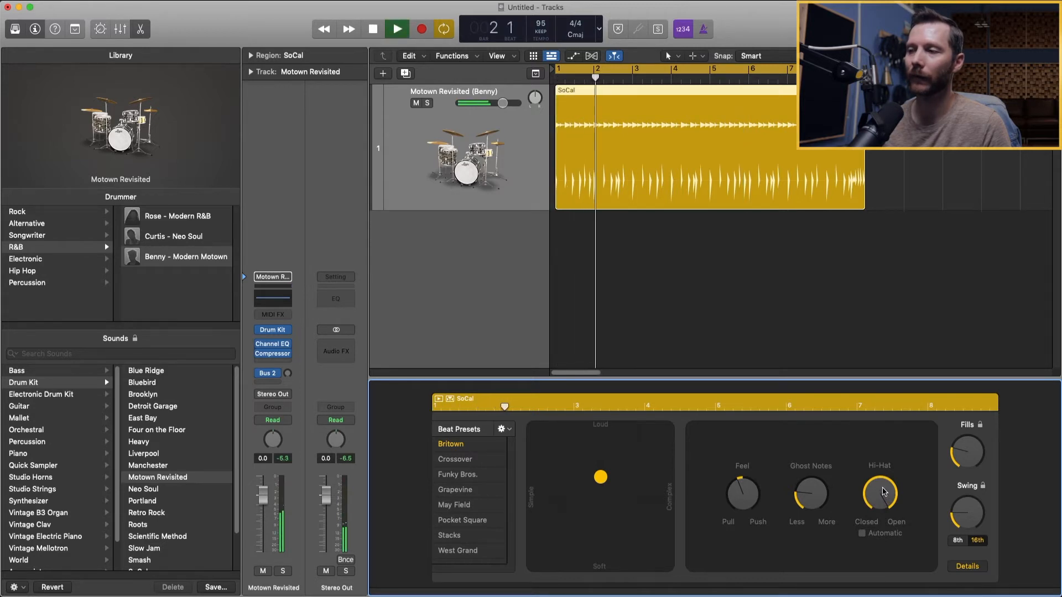
key("space")
Audition the hi-hat fully closed, and restore its Automatic setting
left_click_drag(884, 492, 876, 558)
key("space")
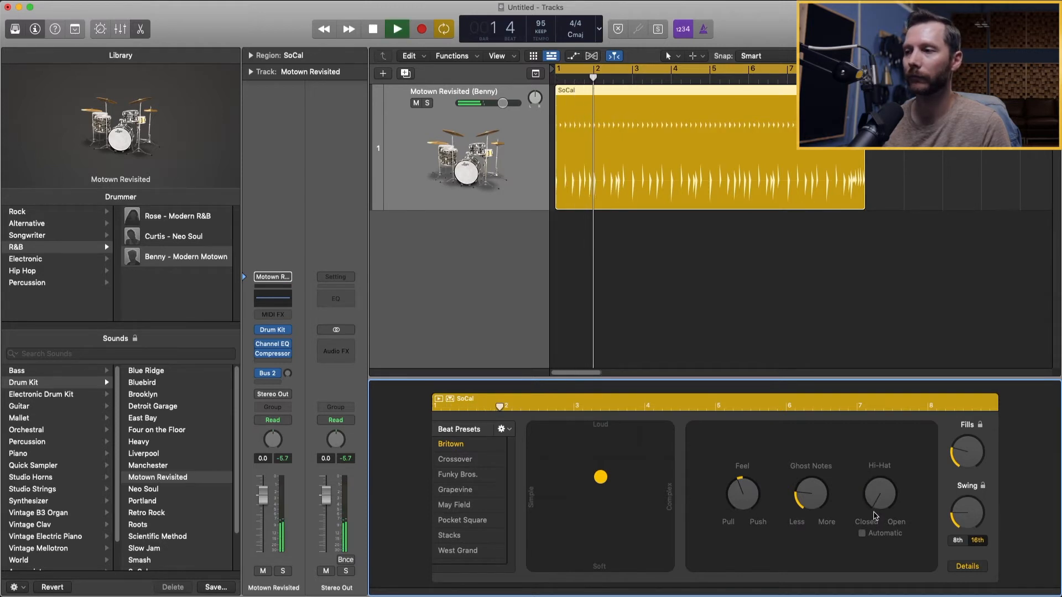
key("space")
left_click(862, 533)
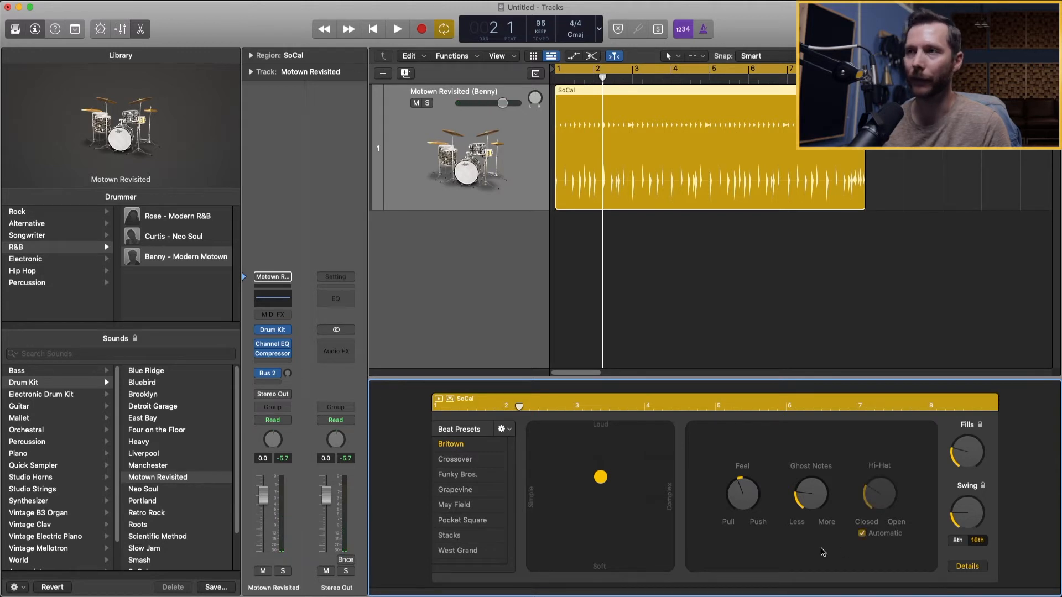
key("space")
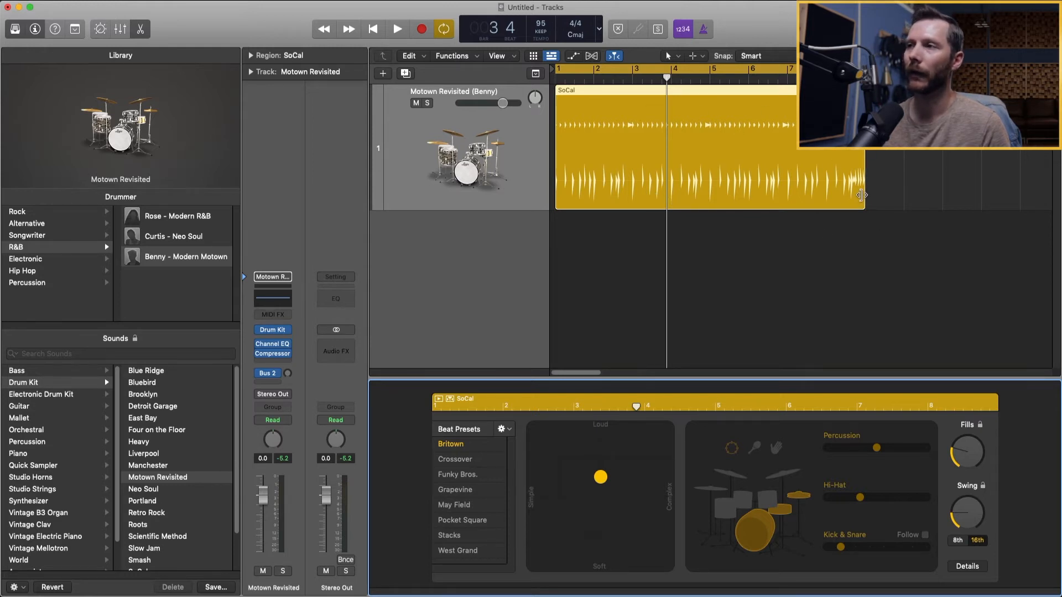
Shorten the Drummer region to end at bar 5, and add a second four-bar Drummer region directly after it
left_click_drag(861, 195, 709, 193)
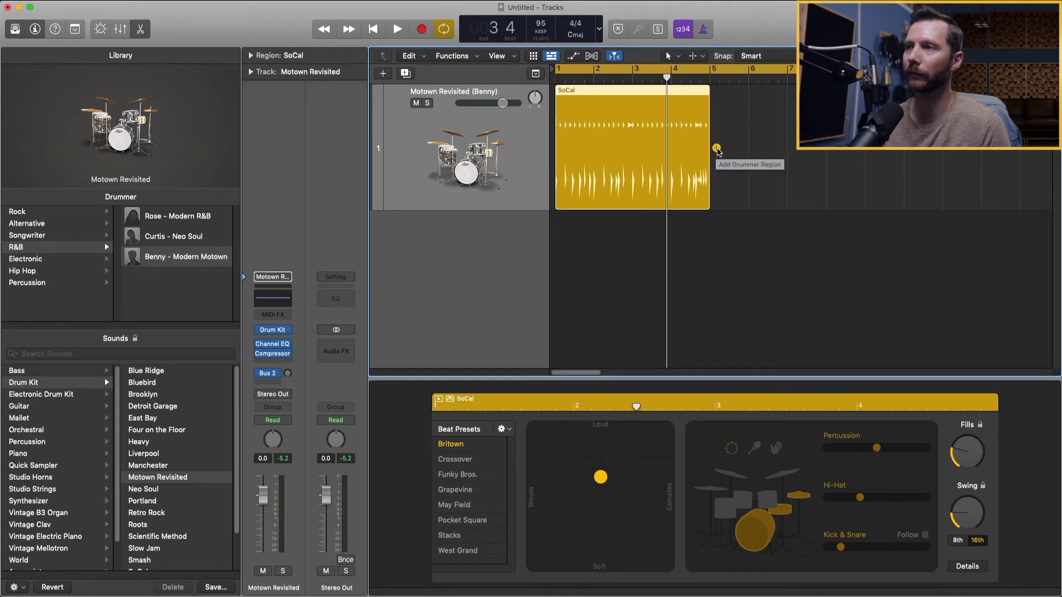
left_click(716, 148)
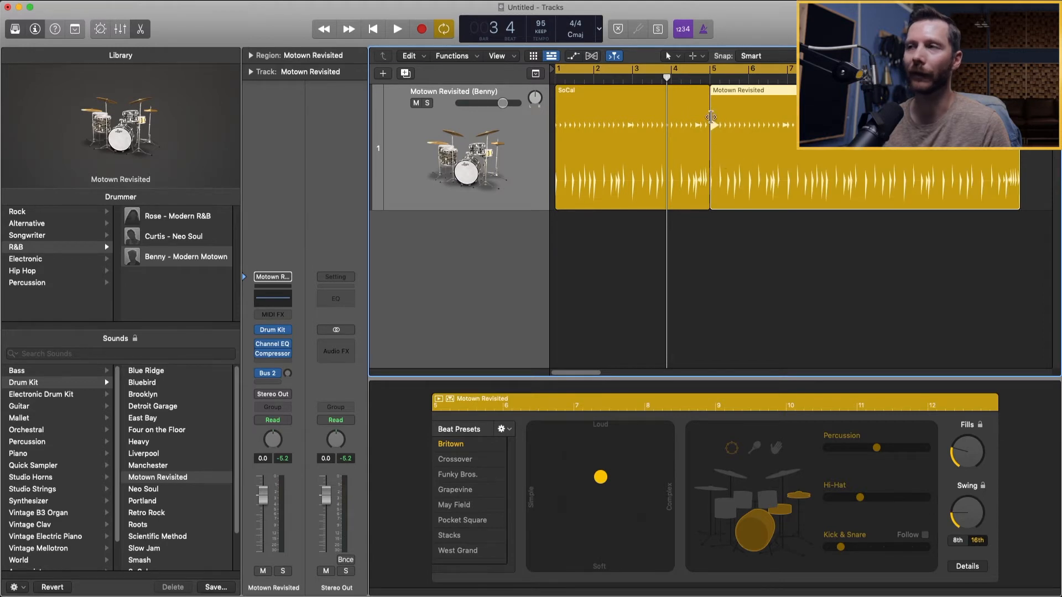
left_click_drag(1018, 188, 864, 186)
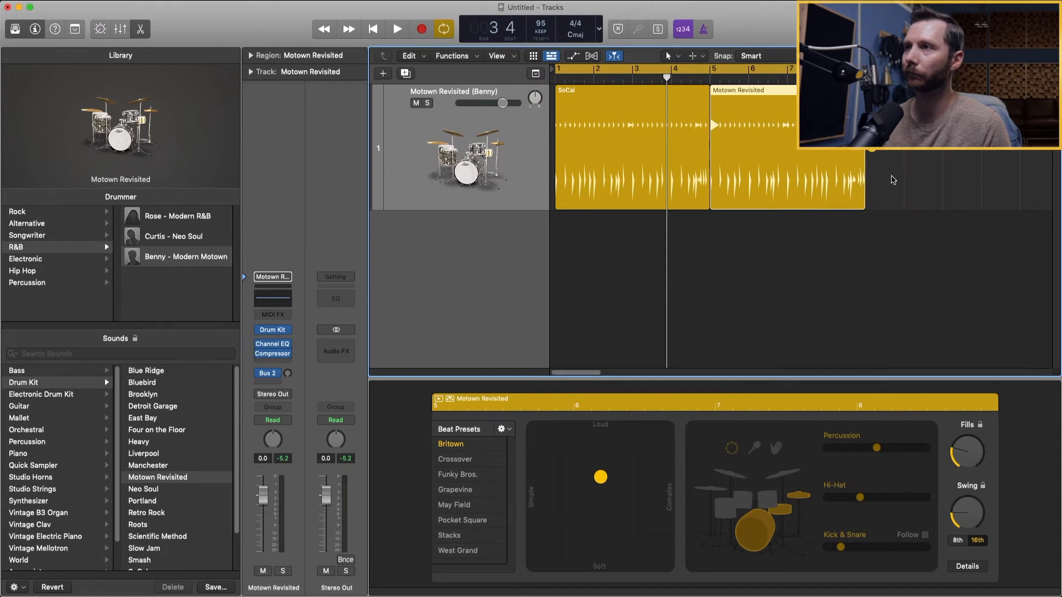
Set the cycle range to start at bar 5 and select the second Drummer region
left_click_drag(557, 71, 713, 75)
left_click(781, 147)
left_click(654, 154)
left_click(789, 148)
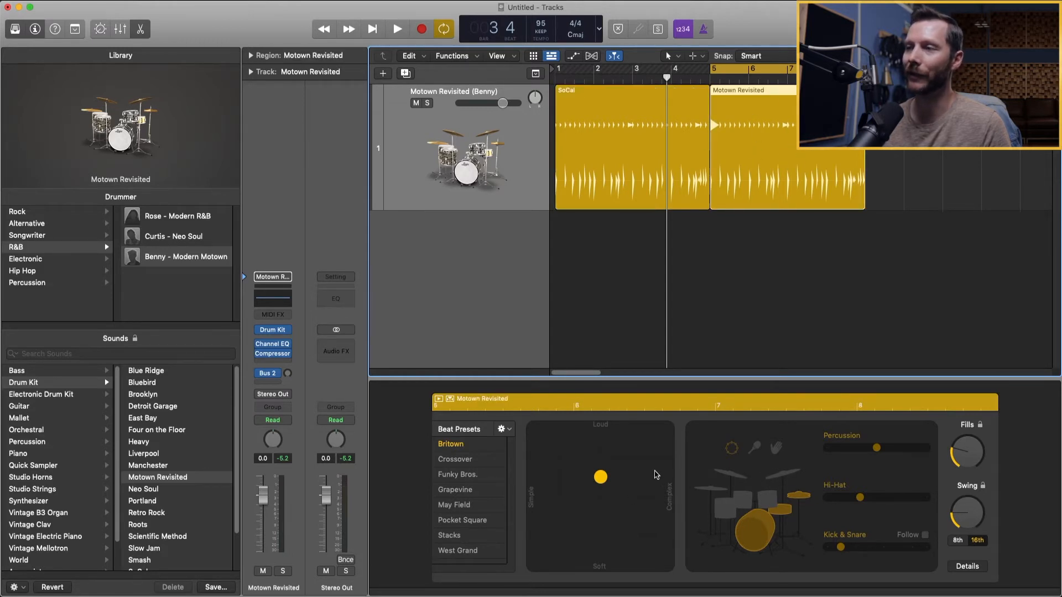
Make the second region louder and more complex, and compare its settings with the first region's
left_click_drag(602, 477, 641, 461)
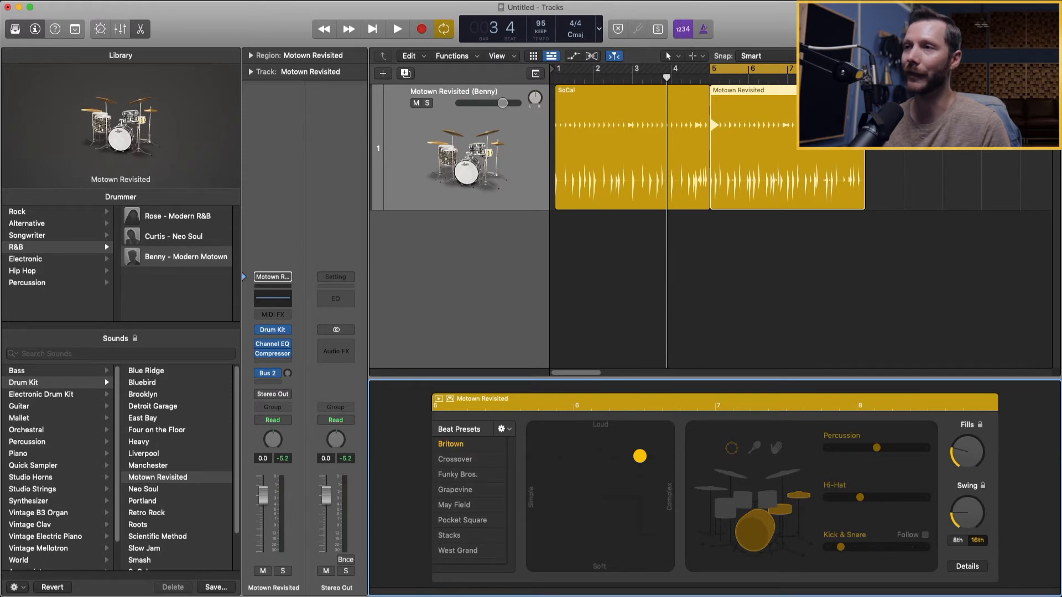
left_click(637, 162)
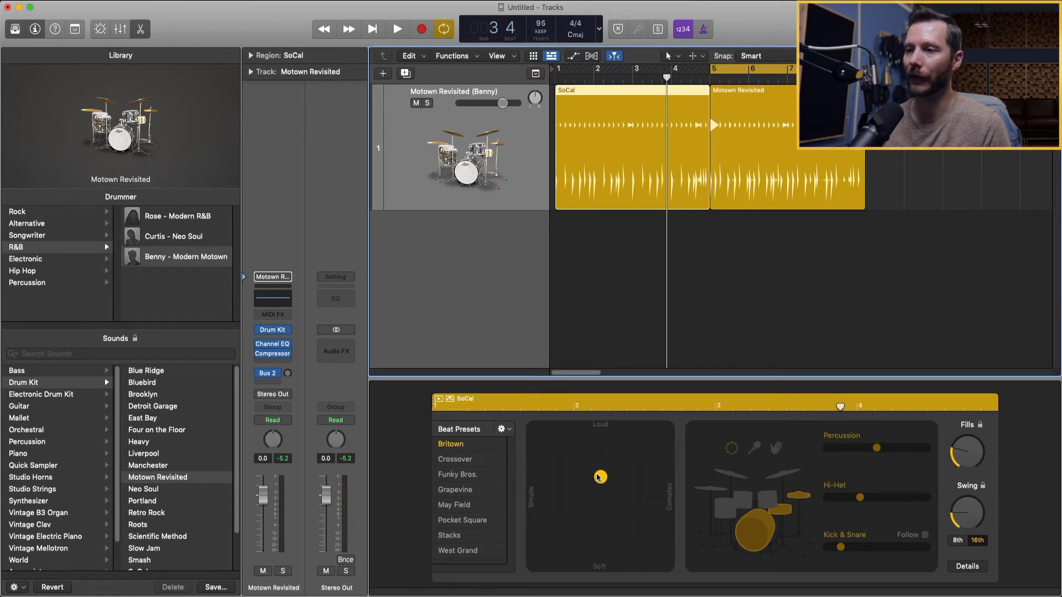
left_click(757, 160)
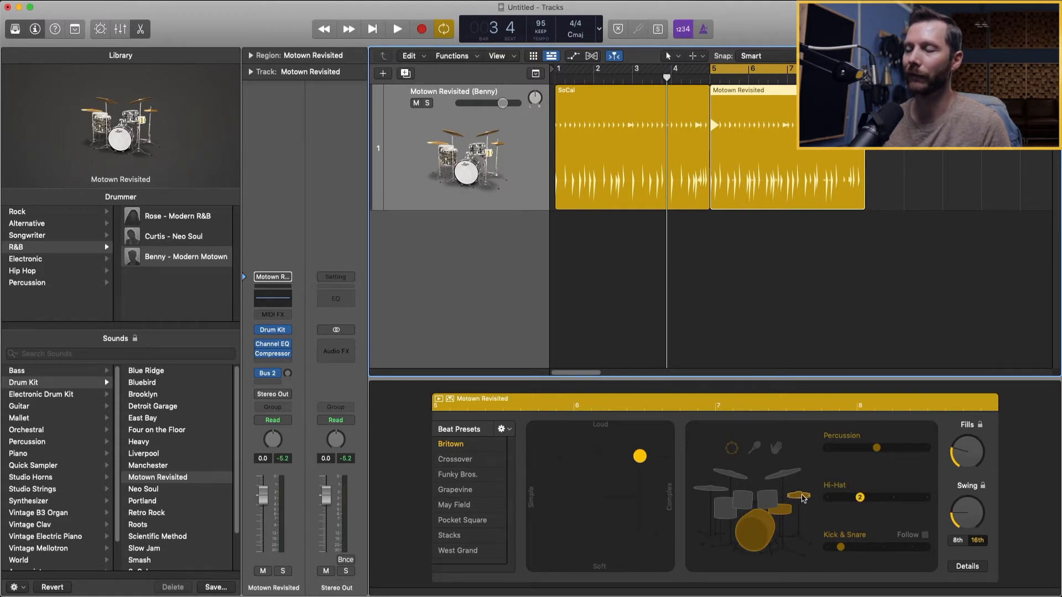
Replace the second region's hi-hat with cymbals variation 1, and set its Kick & Snare pattern to variation 3
left_click(786, 474)
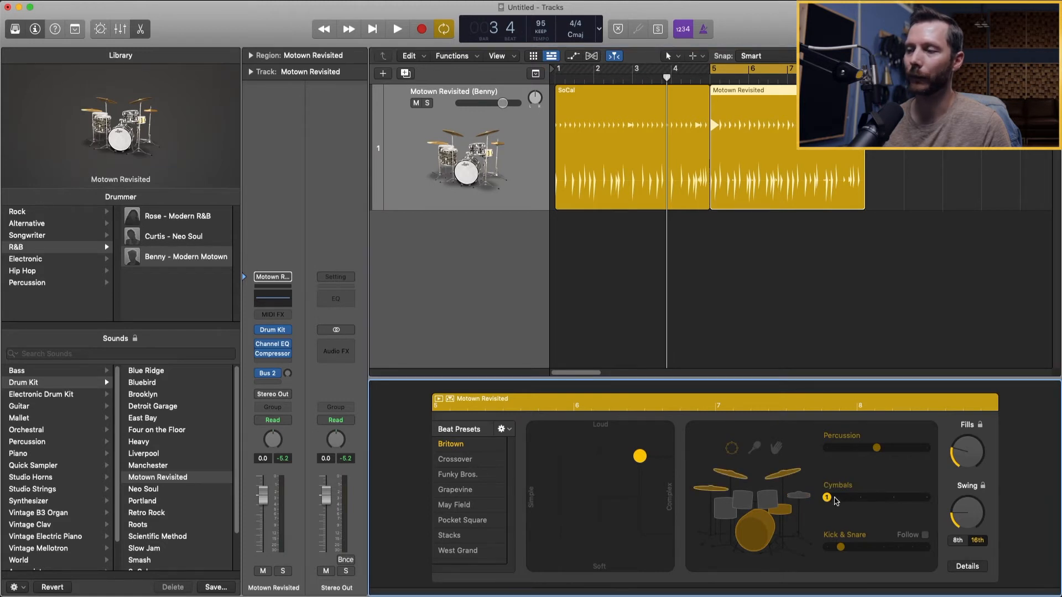
key("space")
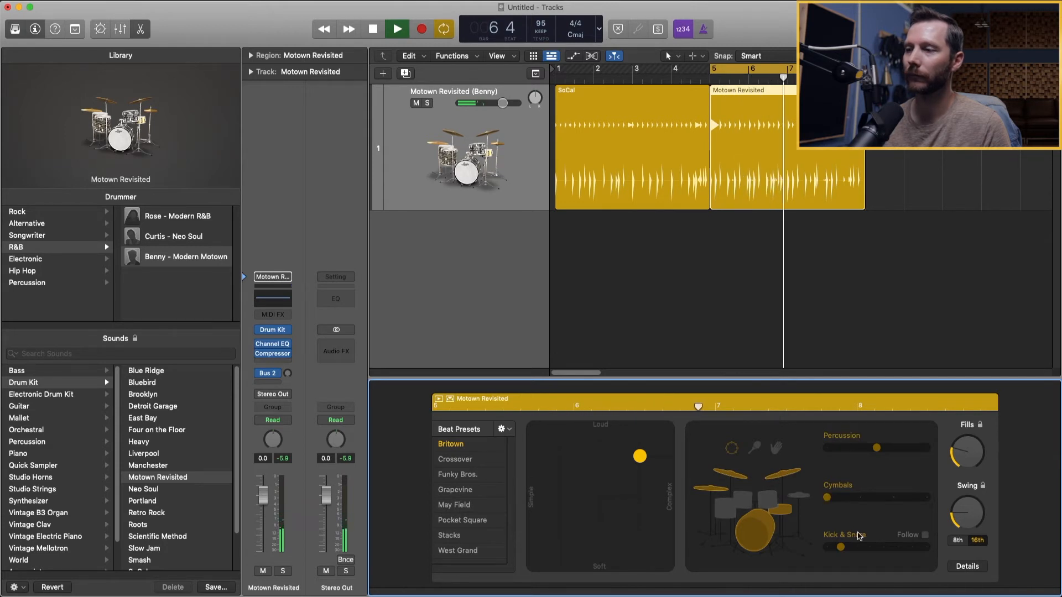
mouse_move(842, 550)
key("space")
left_click_drag(842, 550, 855, 549)
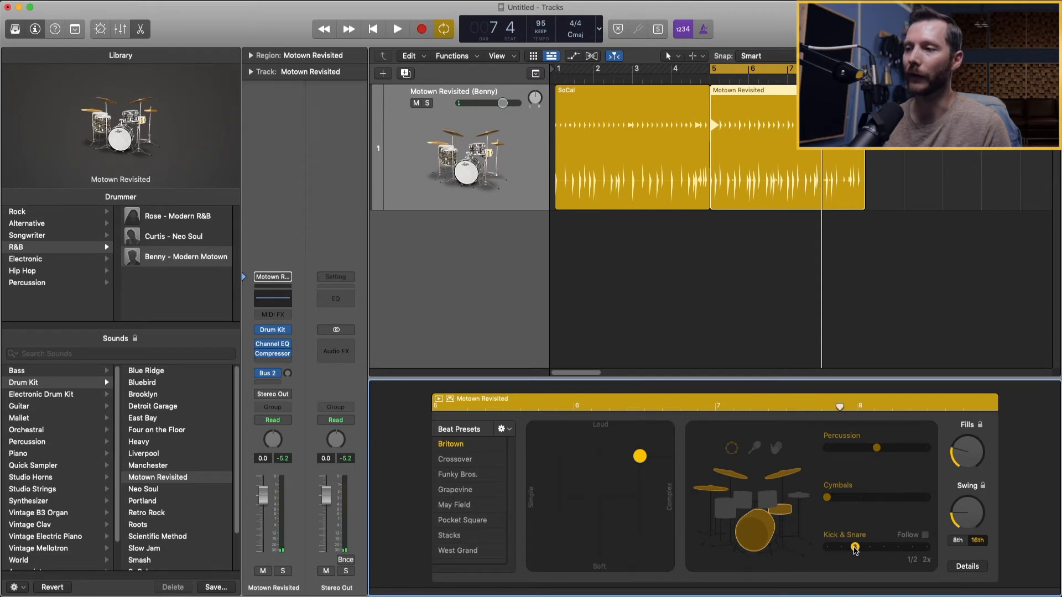
Play back the second Drummer region to hear its current Kick & Snare pattern
mouse_move(844, 552)
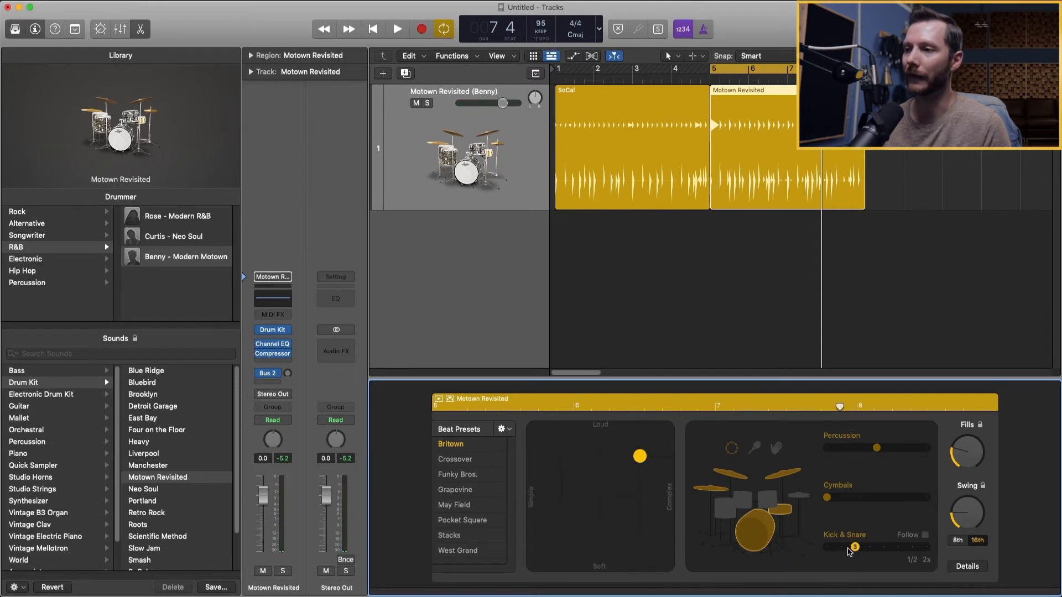
key("space")
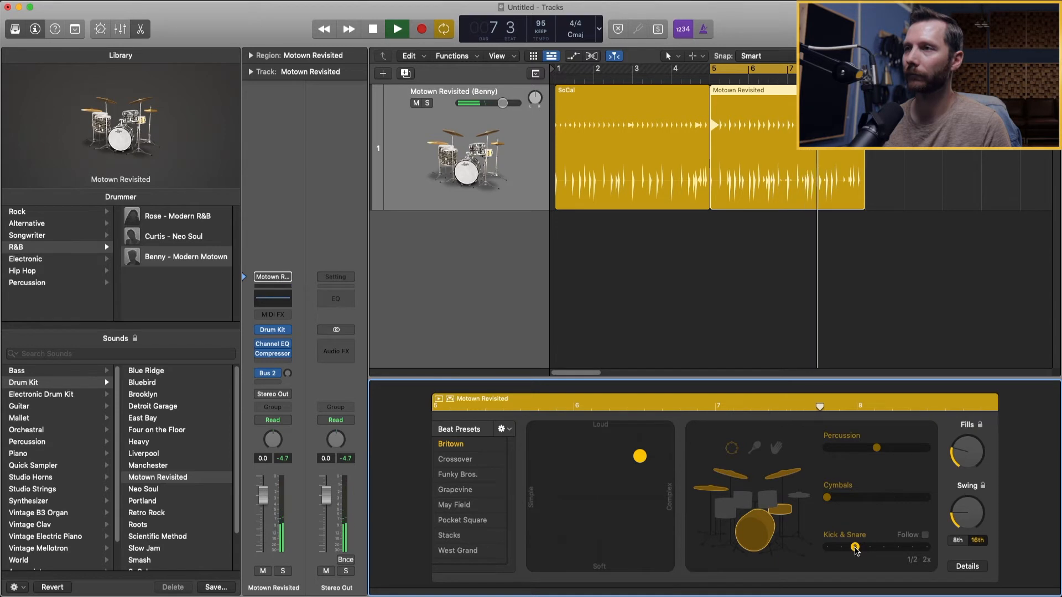
key("space")
Turn off the tambourine in the first Drummer region, and reselect the second region
left_click(692, 194)
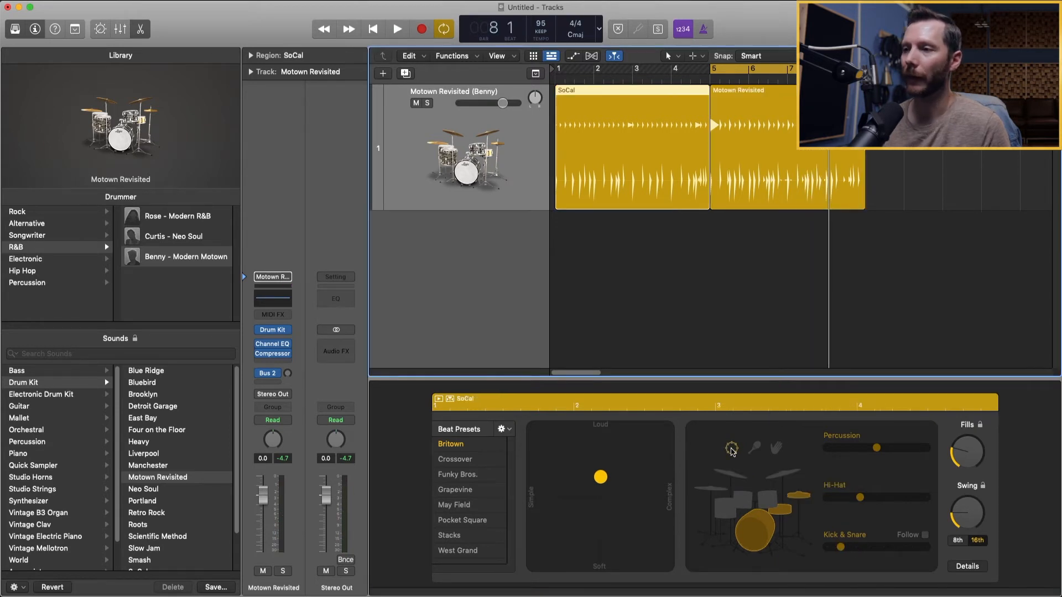
left_click(732, 448)
left_click(733, 448)
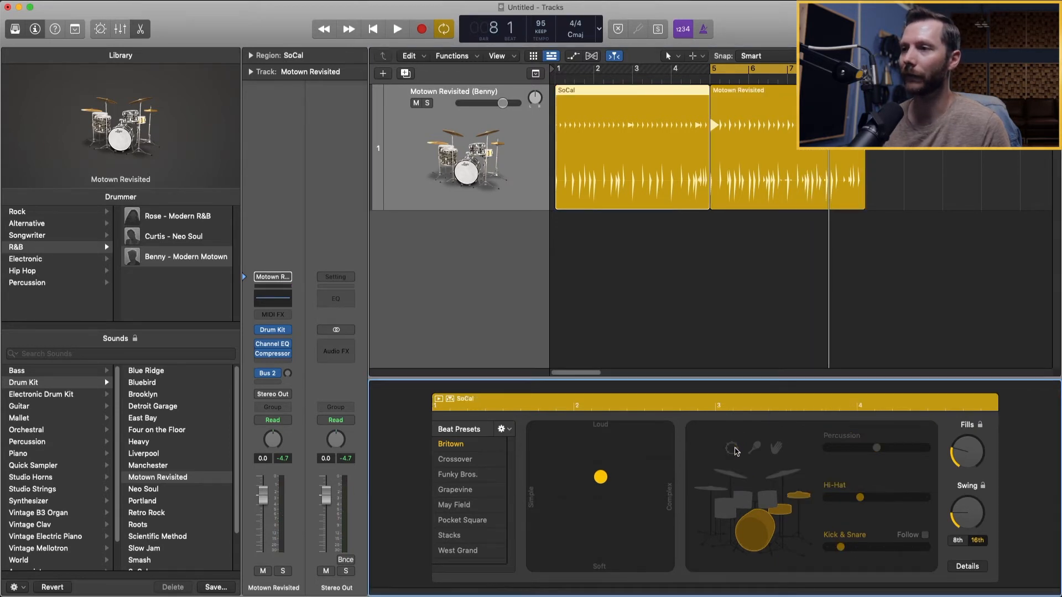
left_click(760, 149)
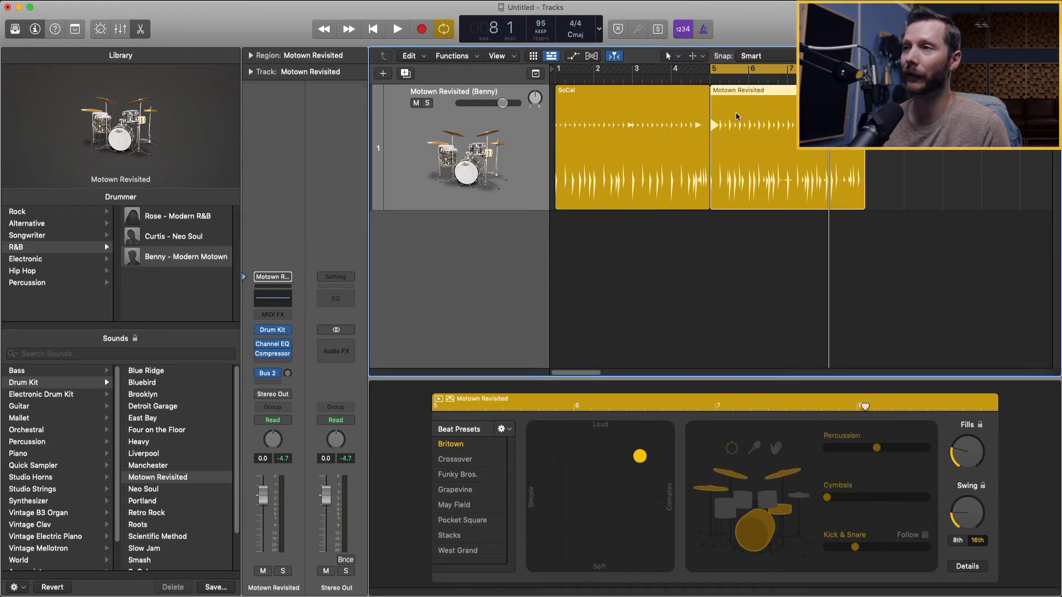
Turn off the cycle and move both Drummer regions one bar later, so the first starts at bar 2
left_click(755, 70)
left_click_drag(796, 262, 632, 213)
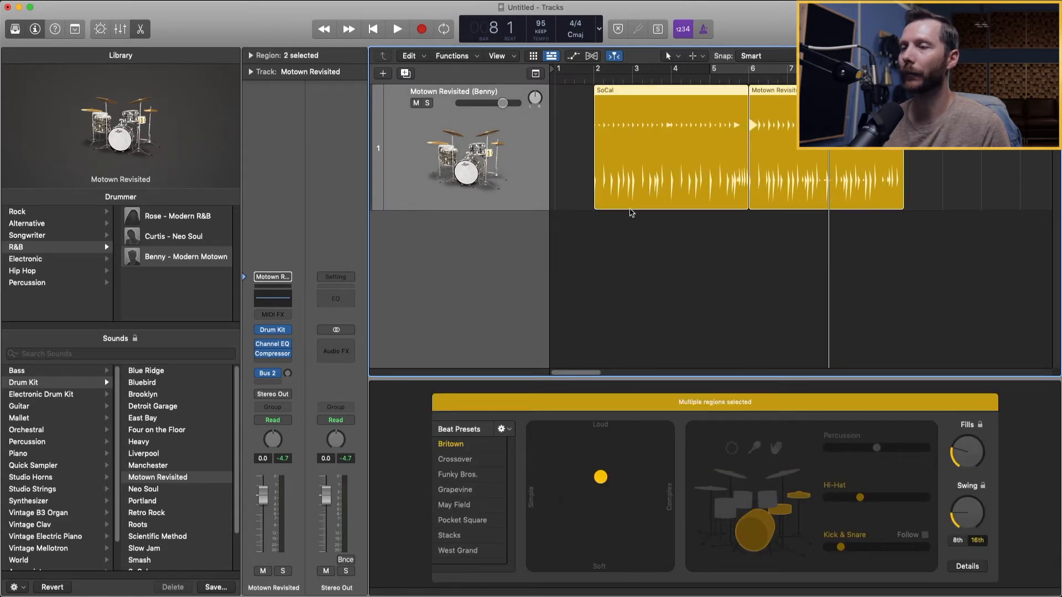
left_click(608, 244)
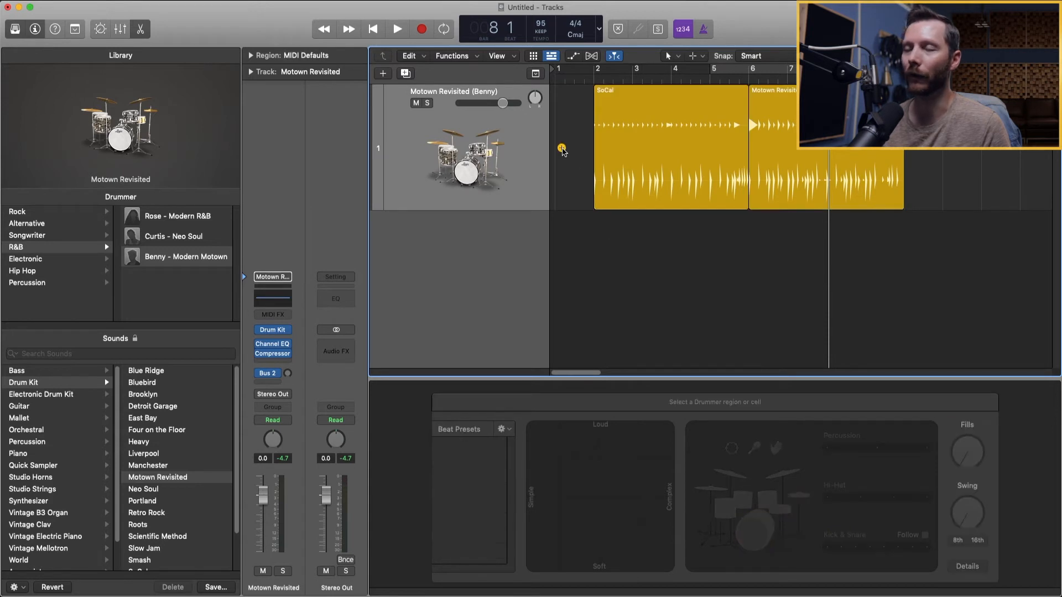
Add a one-bar Drummer region at bar 1, turn off its tambourine, and make its performance softer and simpler
left_click(562, 150)
left_click(574, 75)
left_click(731, 450)
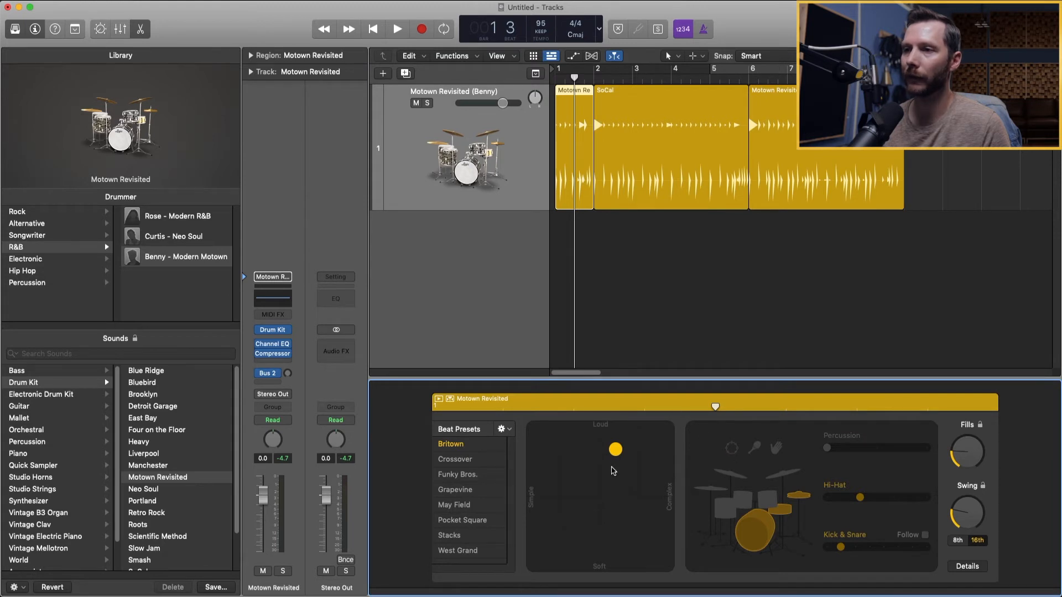
left_click_drag(611, 452, 575, 490)
Play the arrangement from the beginning to hear the new intro region lead into the others
left_click(575, 192)
key("Return")
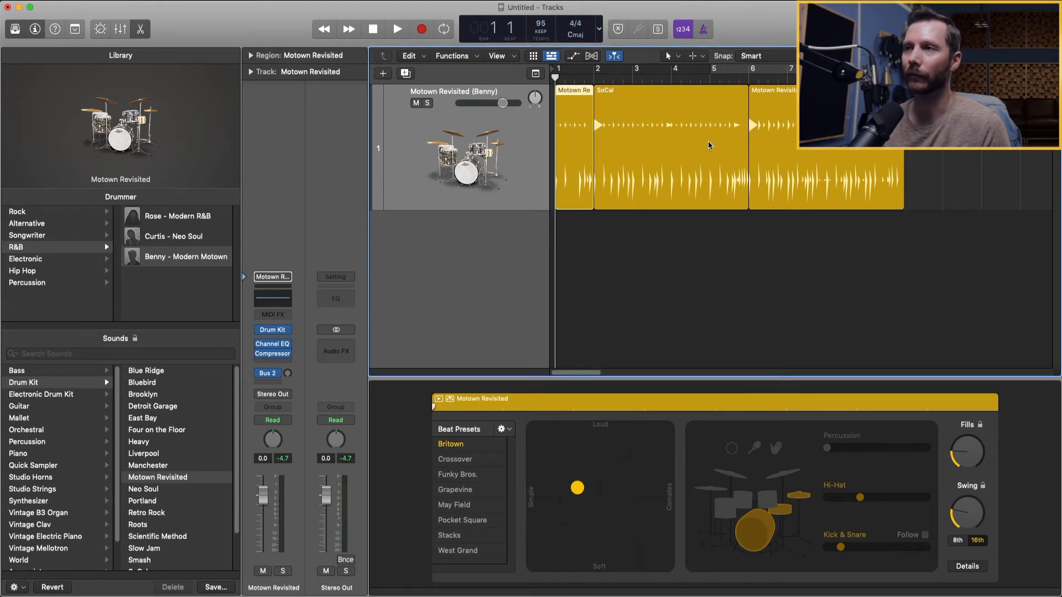
key("space")
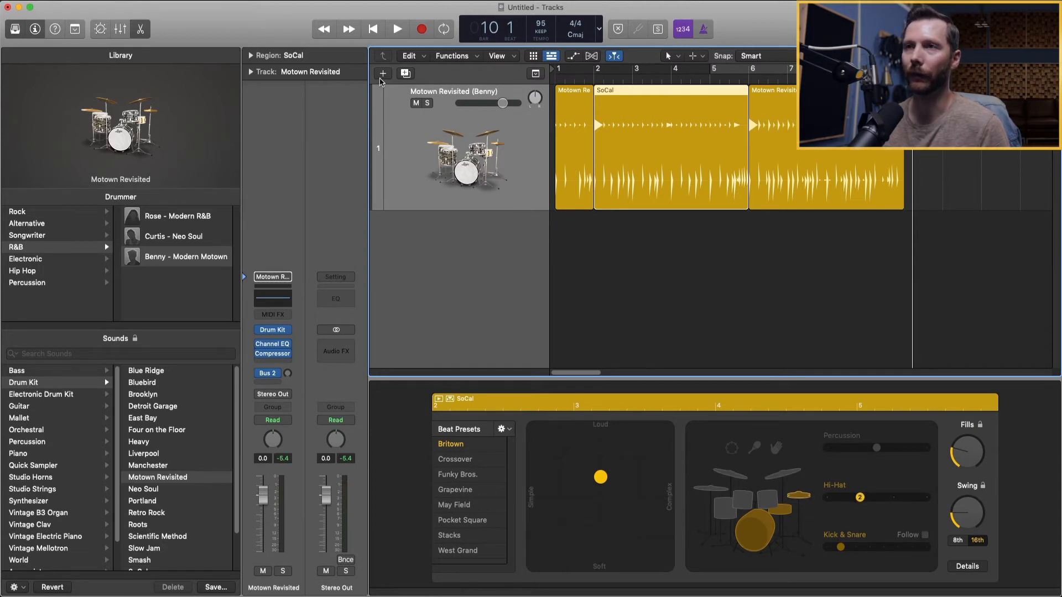
Add a software instrument track, hide the Library, and load Alchemy as the track's instrument
left_click(382, 74)
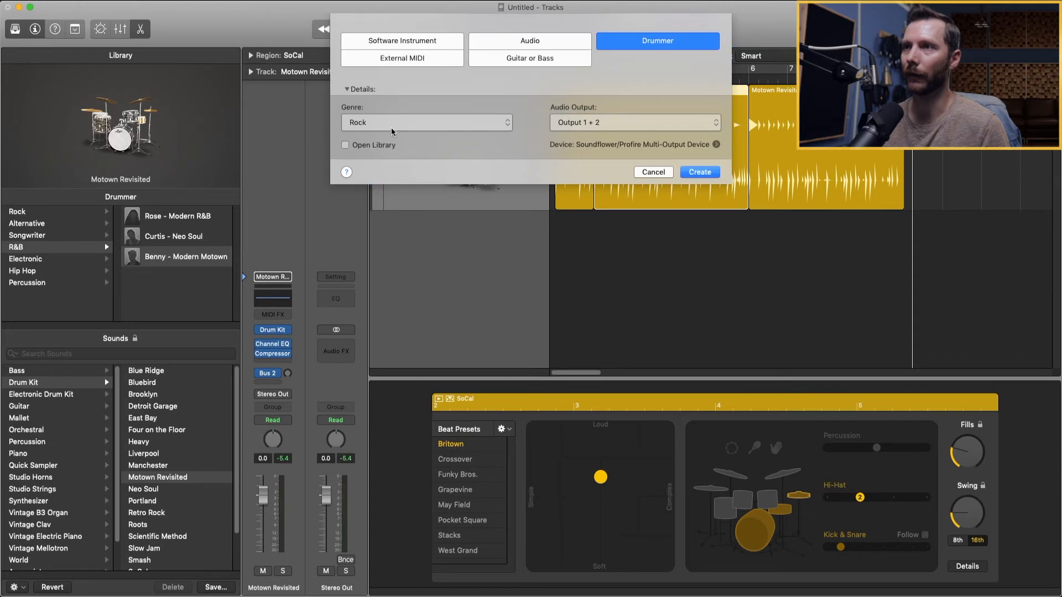
left_click(409, 46)
left_click(699, 187)
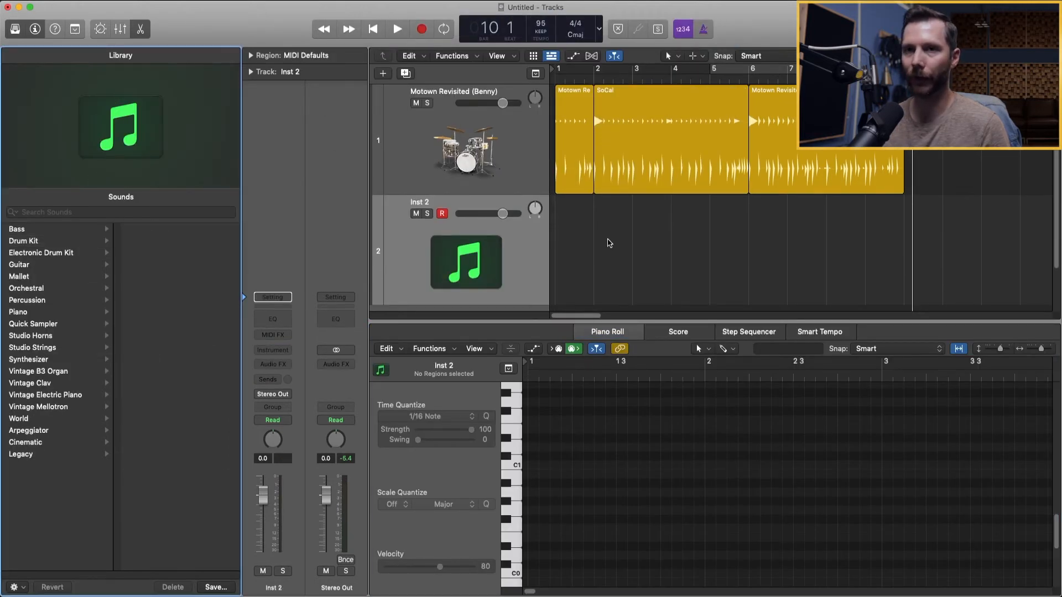
key("y")
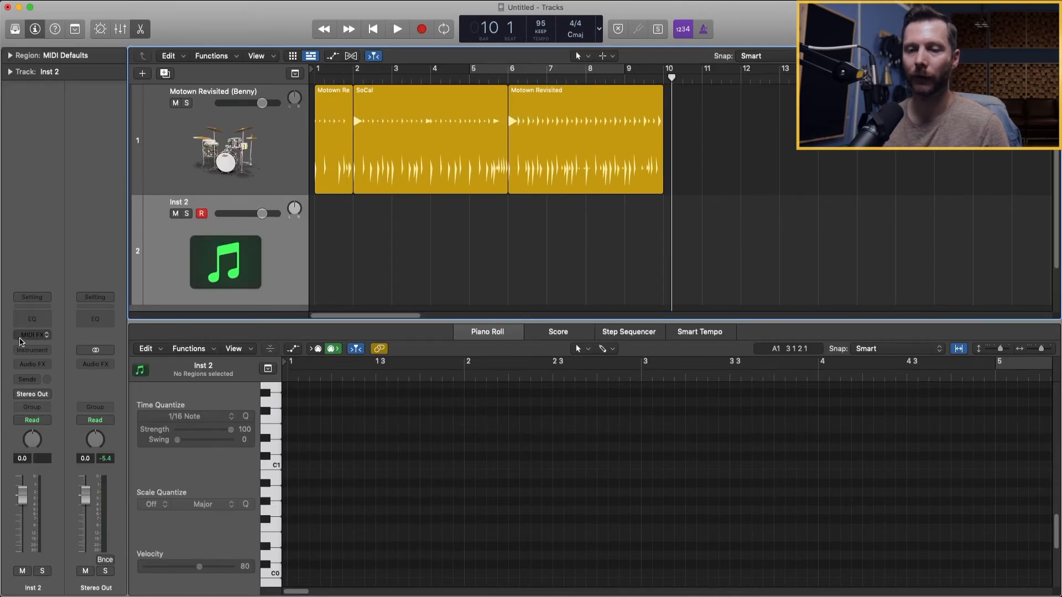
left_click(32, 350)
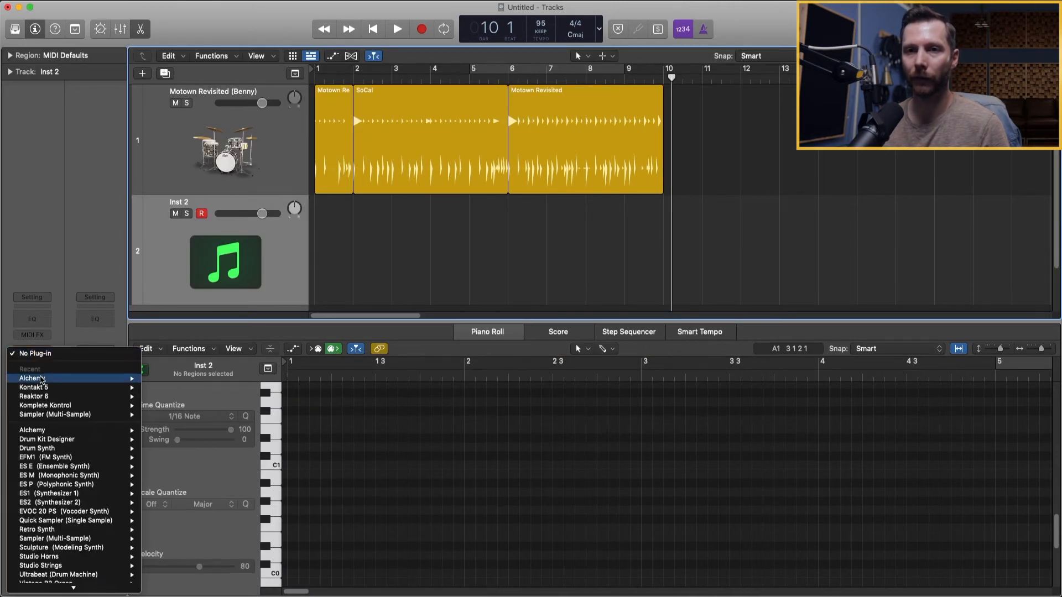
left_click(166, 379)
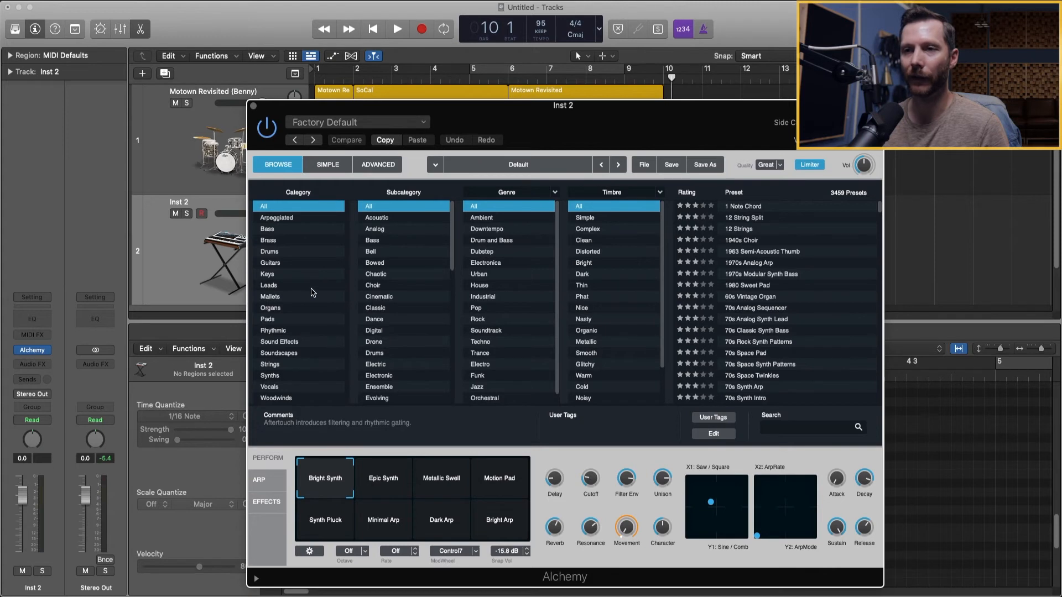
Filter Alchemy's presets by category Bass, subcategory Classic and genre Funk
left_click(289, 229)
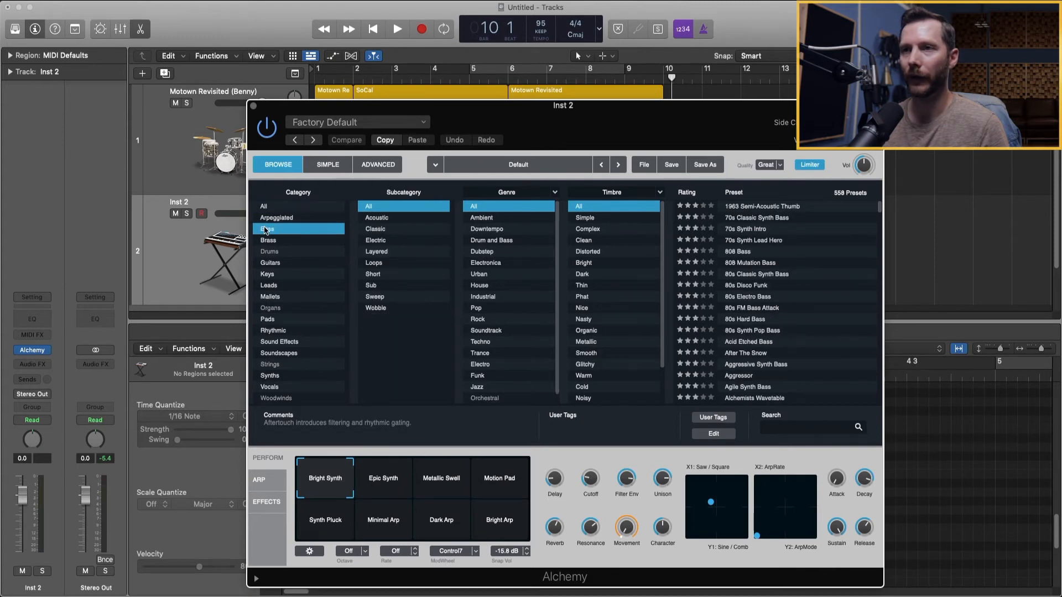
left_click(387, 229)
left_click(491, 376)
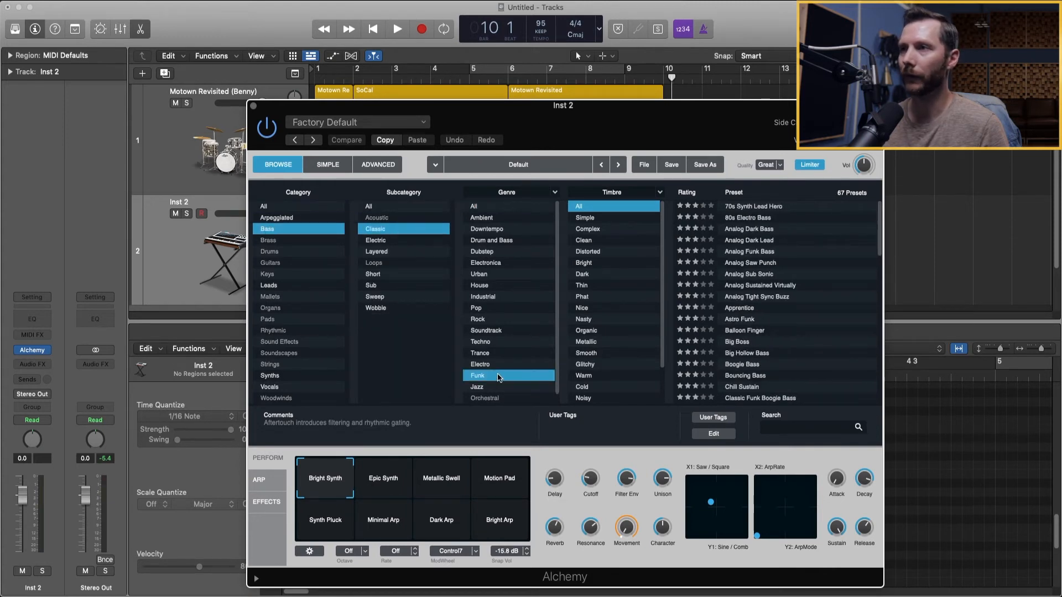
Audition 70s Synth Lead Hero and 80s Electro Bass, then load Analog Funk Bass and blend its Bass, Vowel, Thin Pluck and Muffled Sub snapshots
left_click(780, 207)
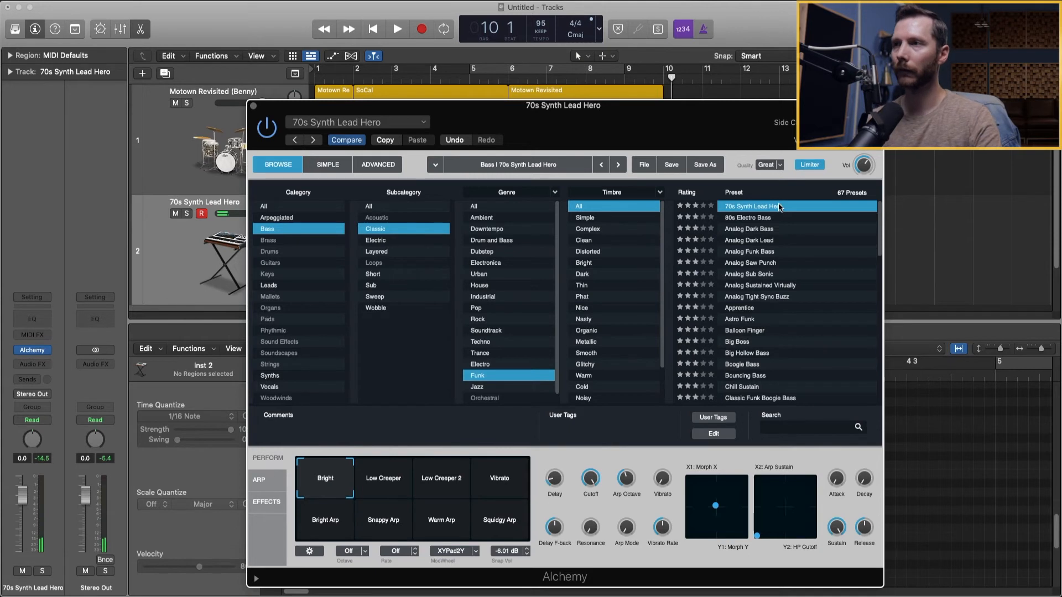
left_click(773, 221)
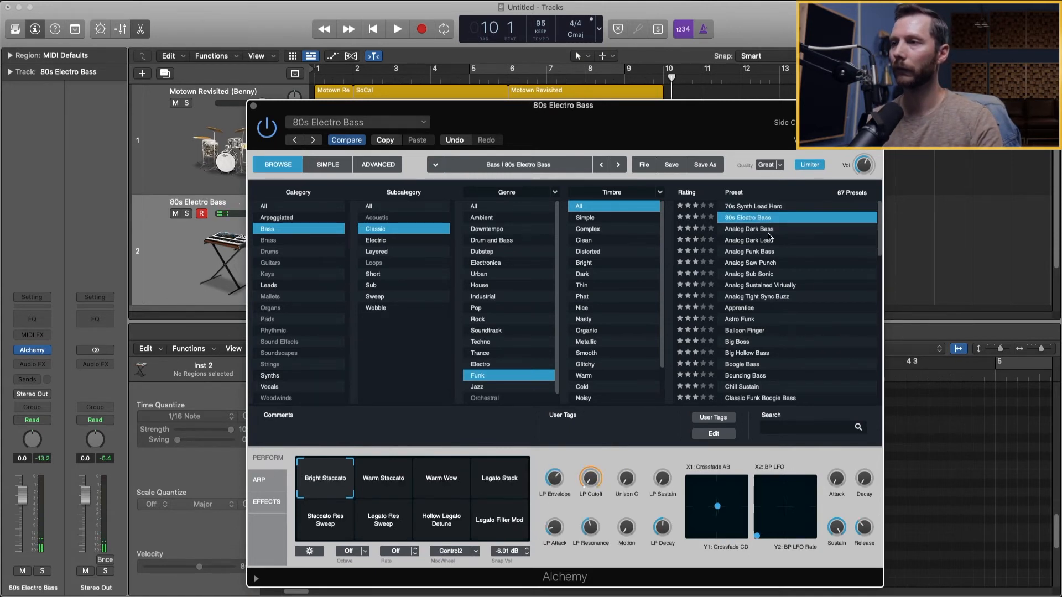
left_click(767, 252)
left_click_drag(326, 492, 363, 512)
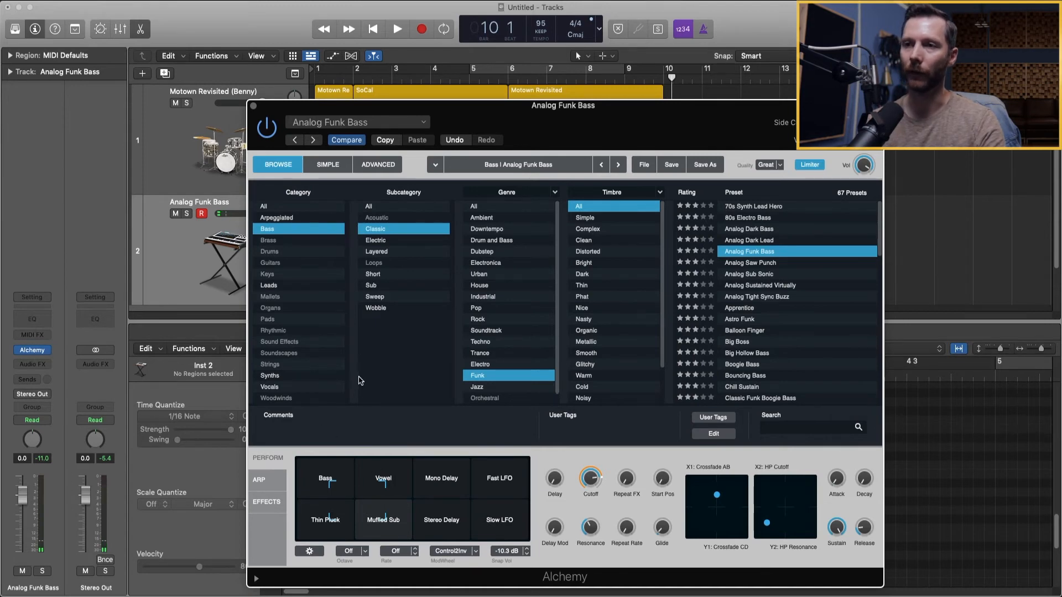
left_click(253, 106)
Set the cycle range from bar 2 to bar 6 and record a four-bar bass line on the Analog Funk Bass track
left_click_drag(354, 71, 503, 97)
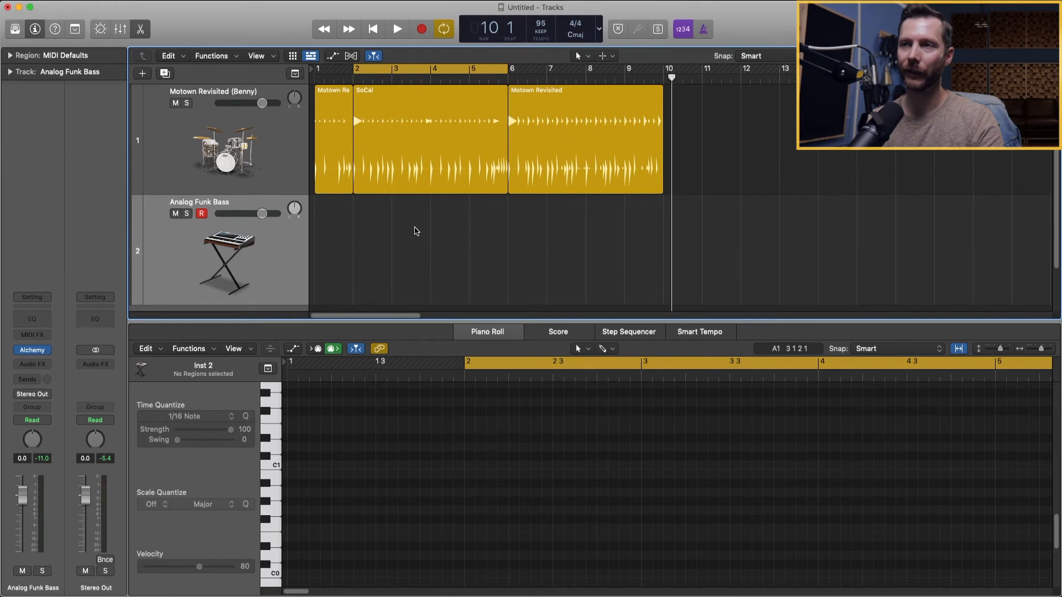
key("r")
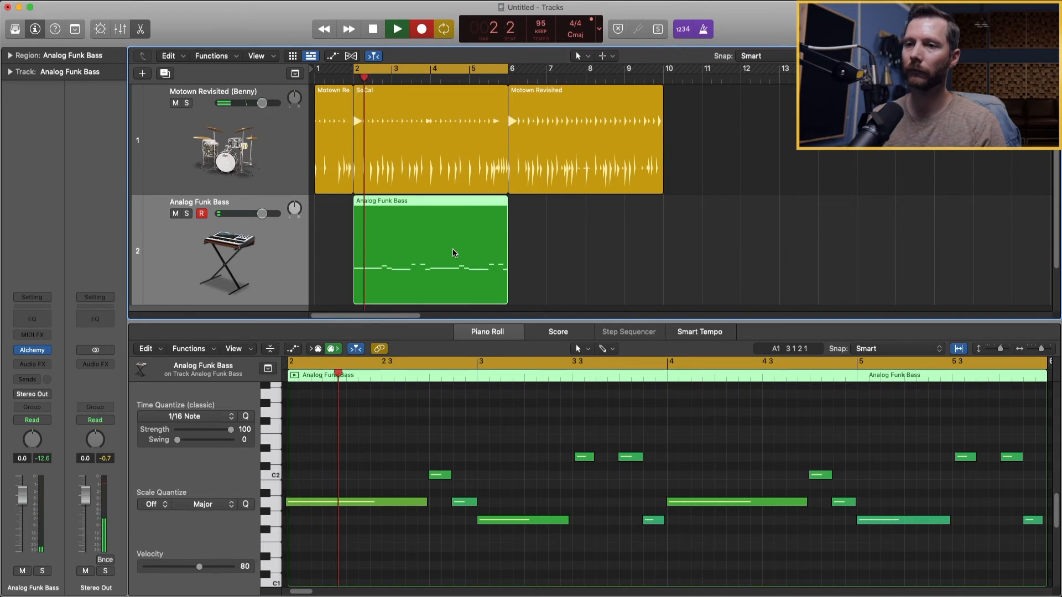
key("space")
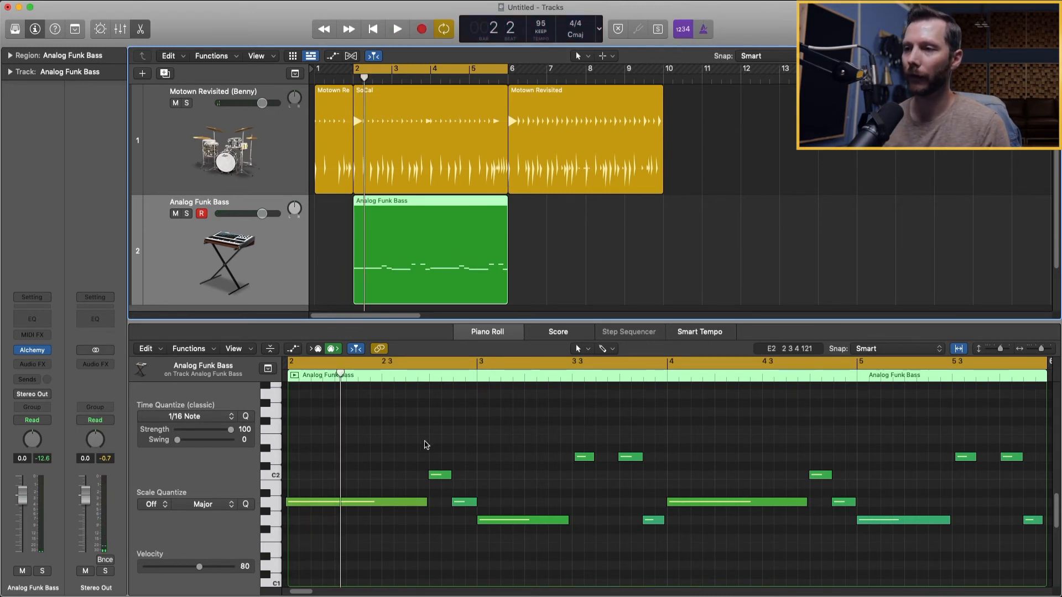
Quantize all notes of the recorded bass region to 1/16 notes with a strength of 80
key("z")
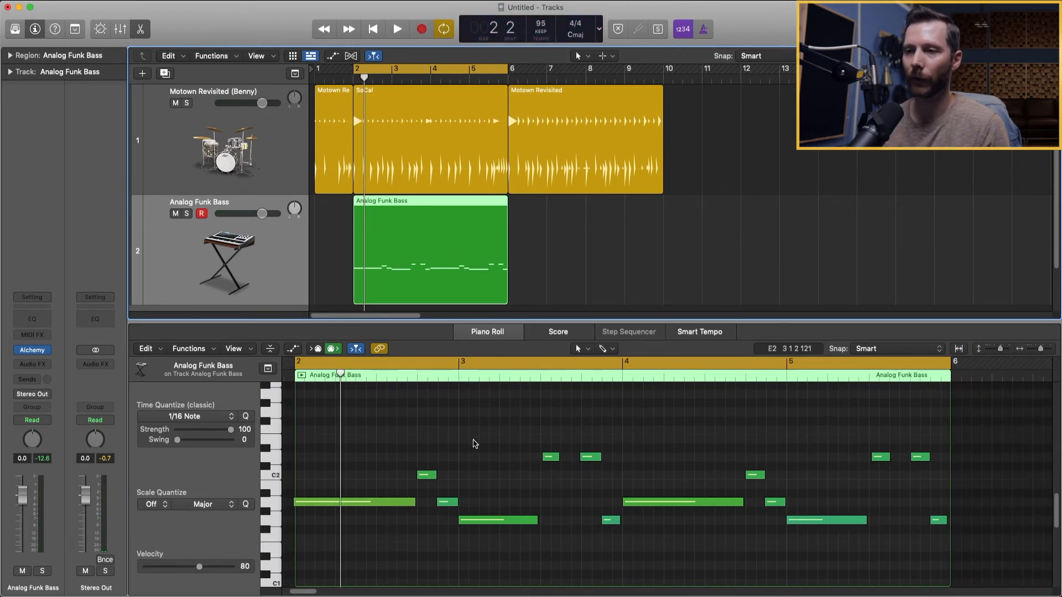
left_click_drag(320, 405, 947, 577)
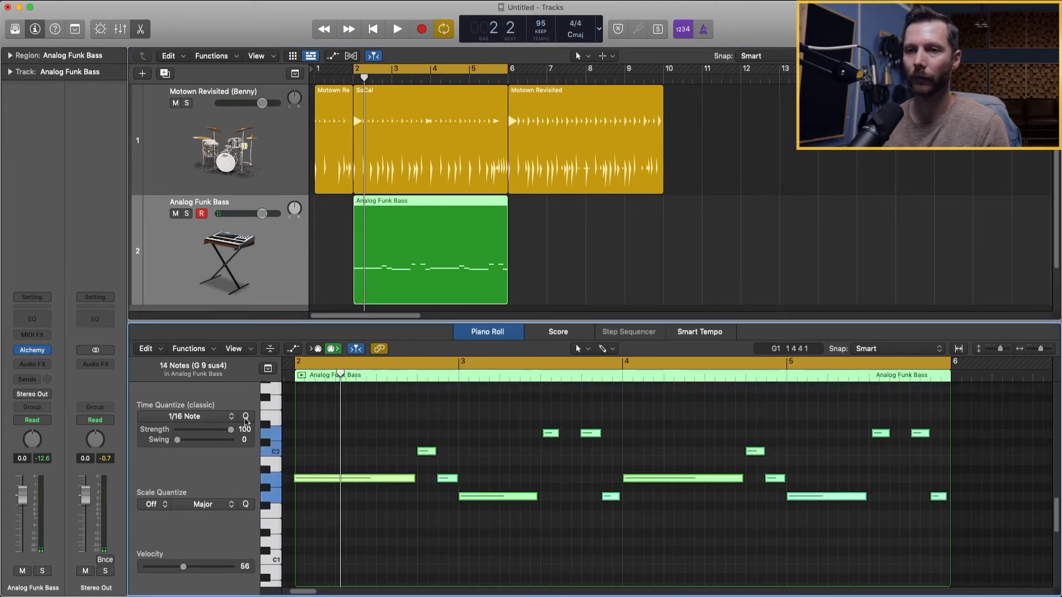
left_click(246, 416)
left_click_drag(230, 434, 219, 433)
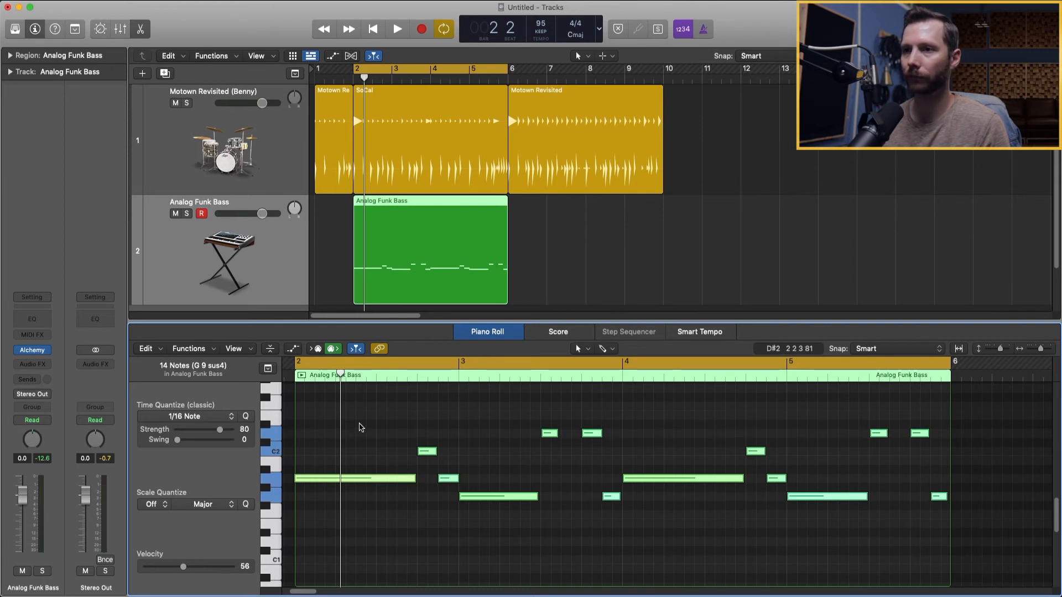
left_click(361, 424)
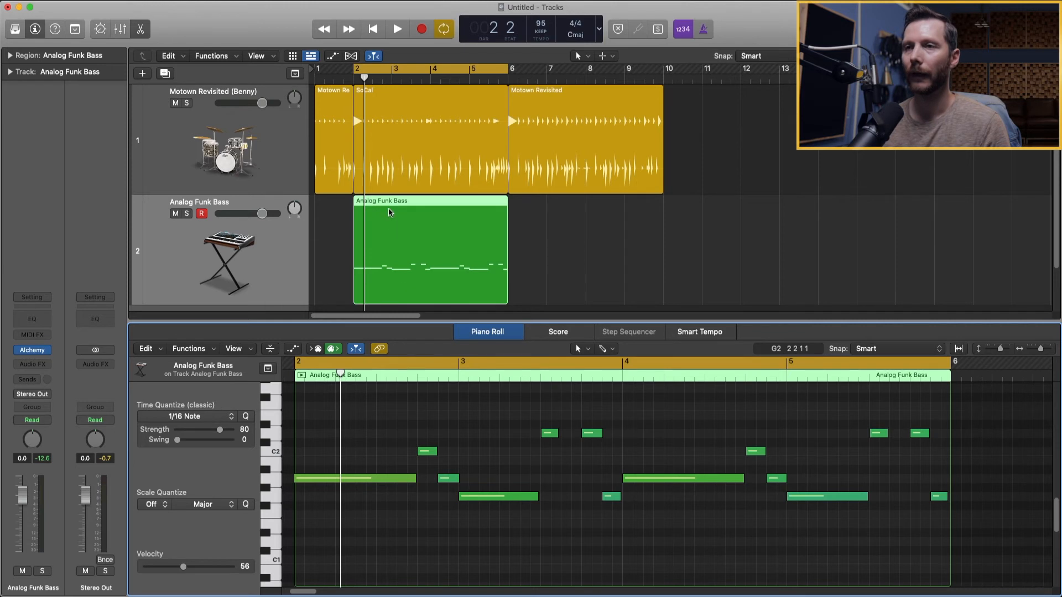
Make the SoCal region's Kick & Snare follow the Analog Funk Bass track
left_click(399, 157)
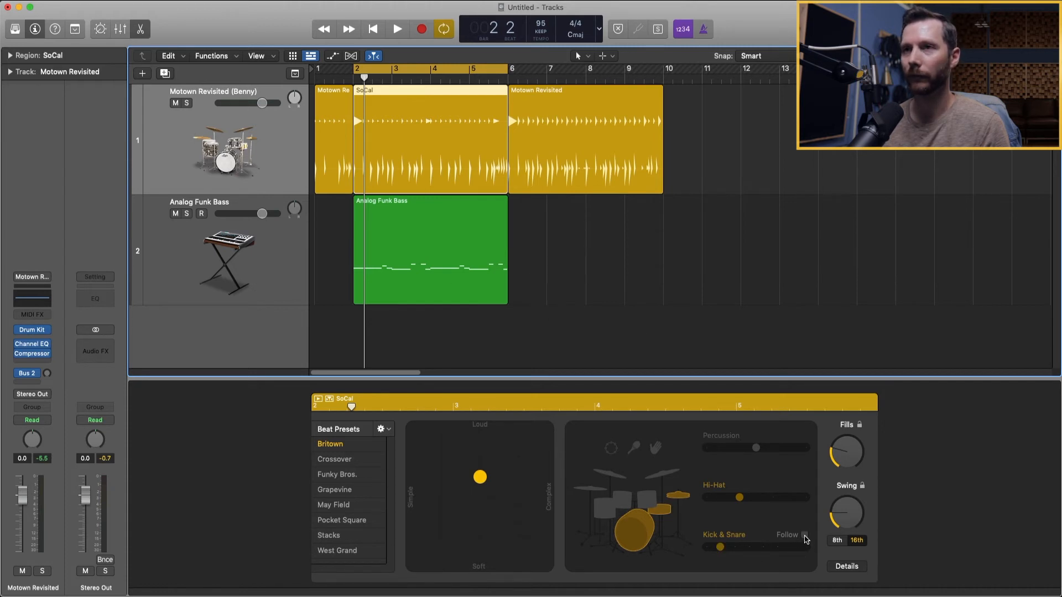
left_click(804, 536)
left_click(722, 550)
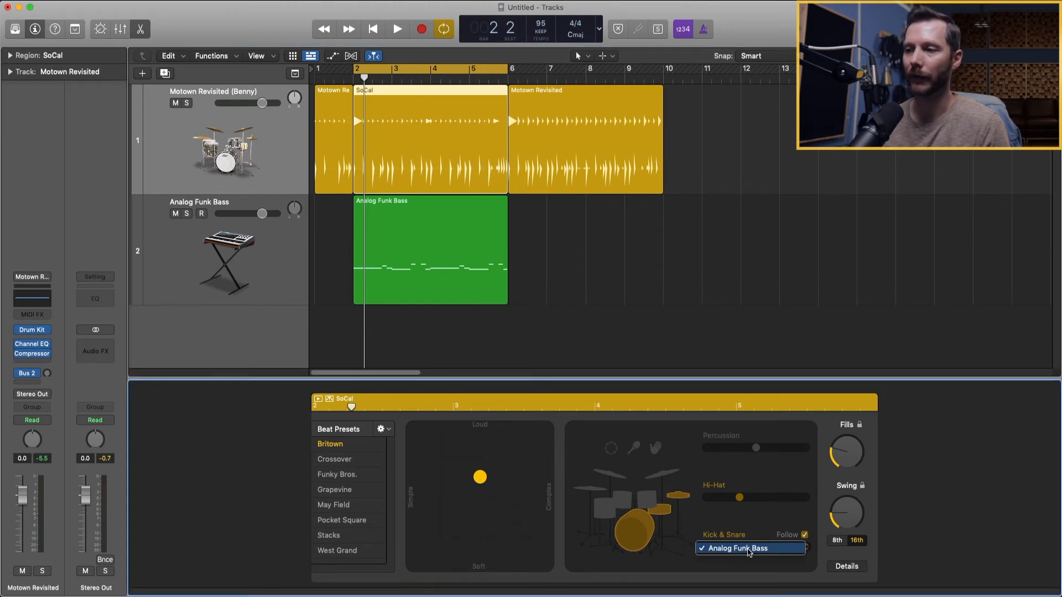
left_click(732, 550)
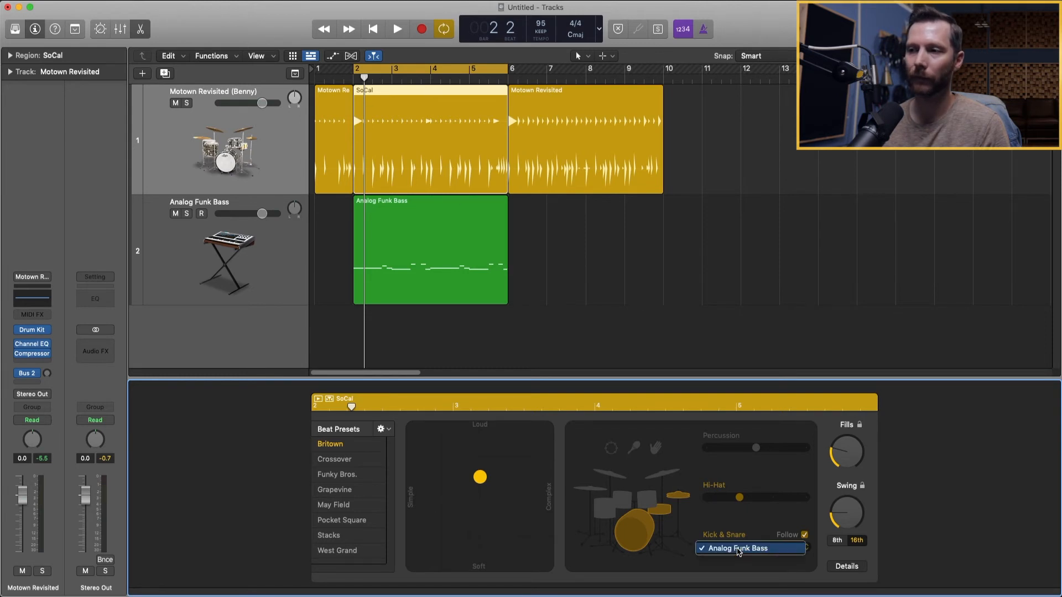
Compare the SoCal region's kick and snare hits with the bass notes, switching Follow off and on again
left_click(804, 535)
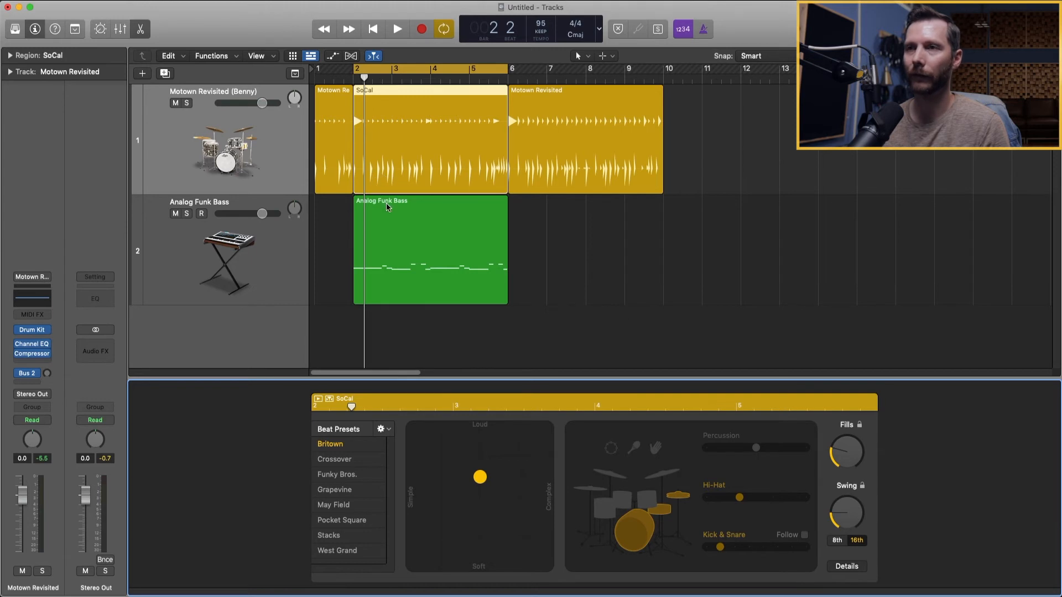
key("super+Right")
key("super+Right")
key("super+Right")
key("super+Right")
key("super+Right")
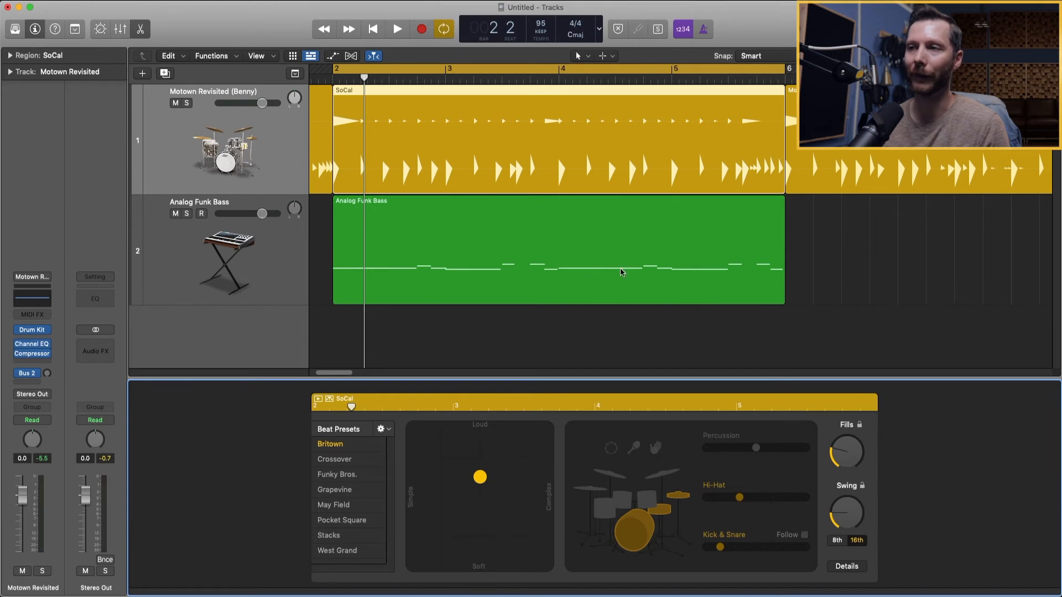
left_click(805, 536)
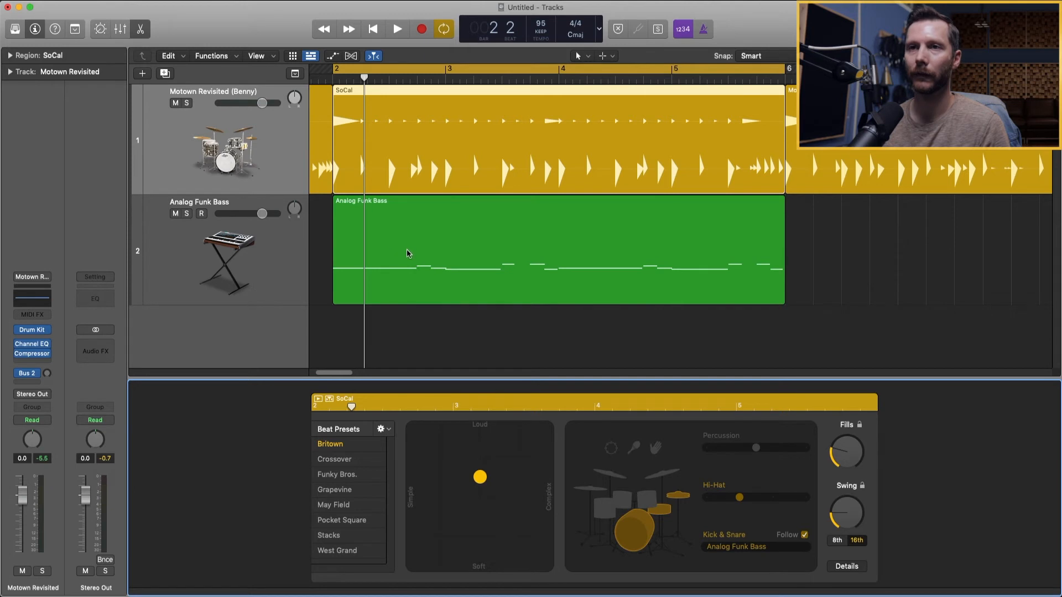
Play the cycled section to hear the drums following the bass, and turn off the cycle
key("space")
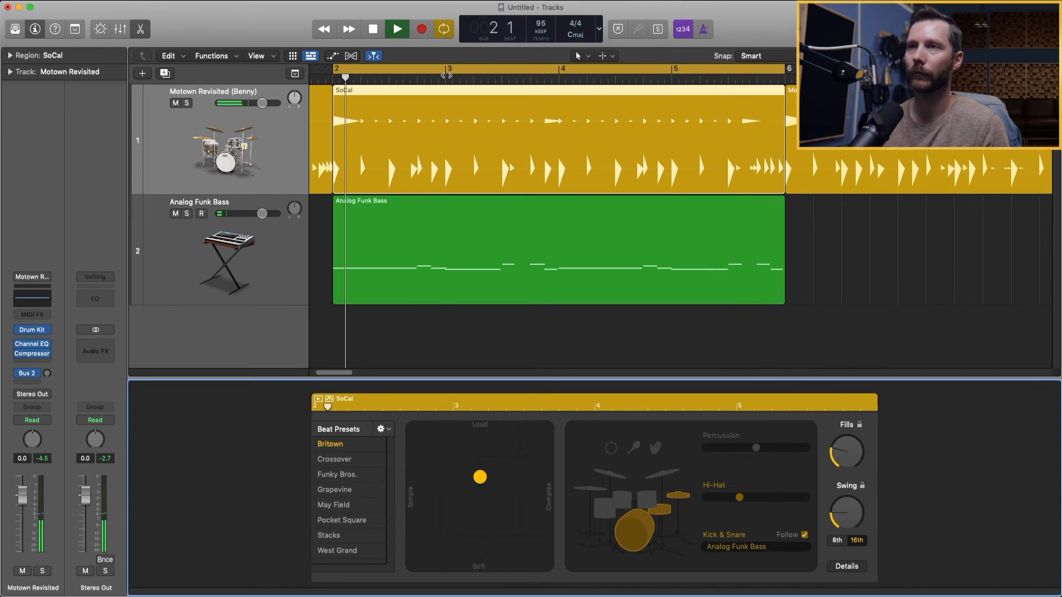
key("space")
left_click(446, 70)
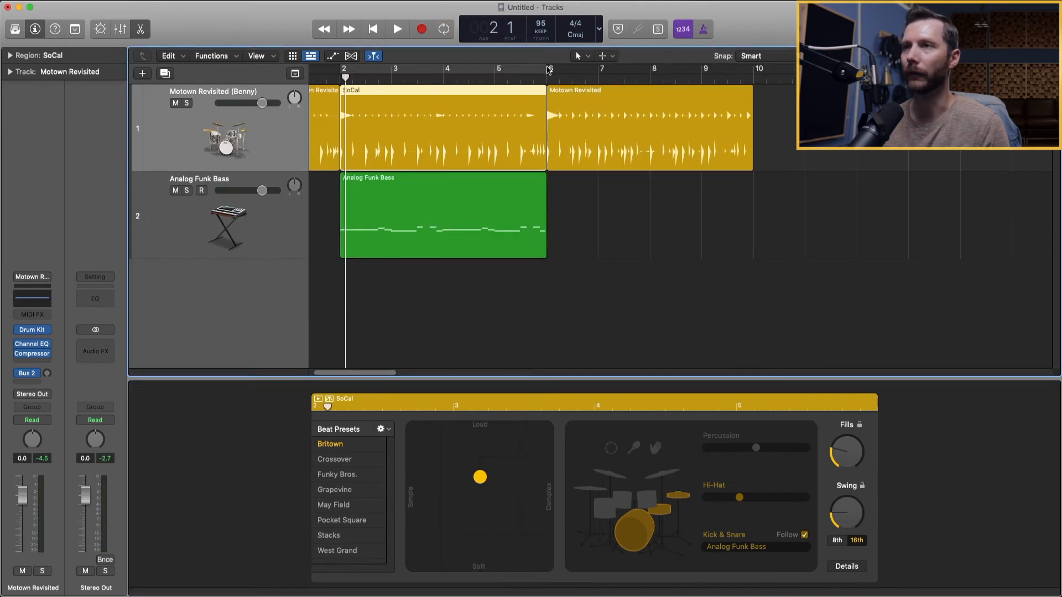
Record a second bass part on the Analog Funk Bass track over bars 6 to 9, cycling that section
left_click_drag(549, 69, 754, 69)
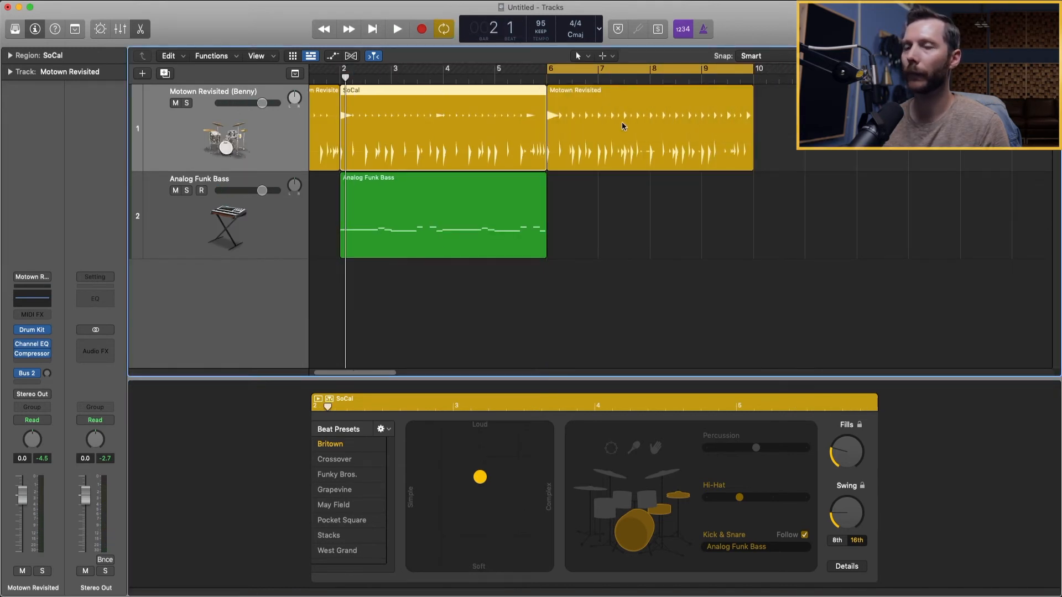
left_click(246, 221)
key("r")
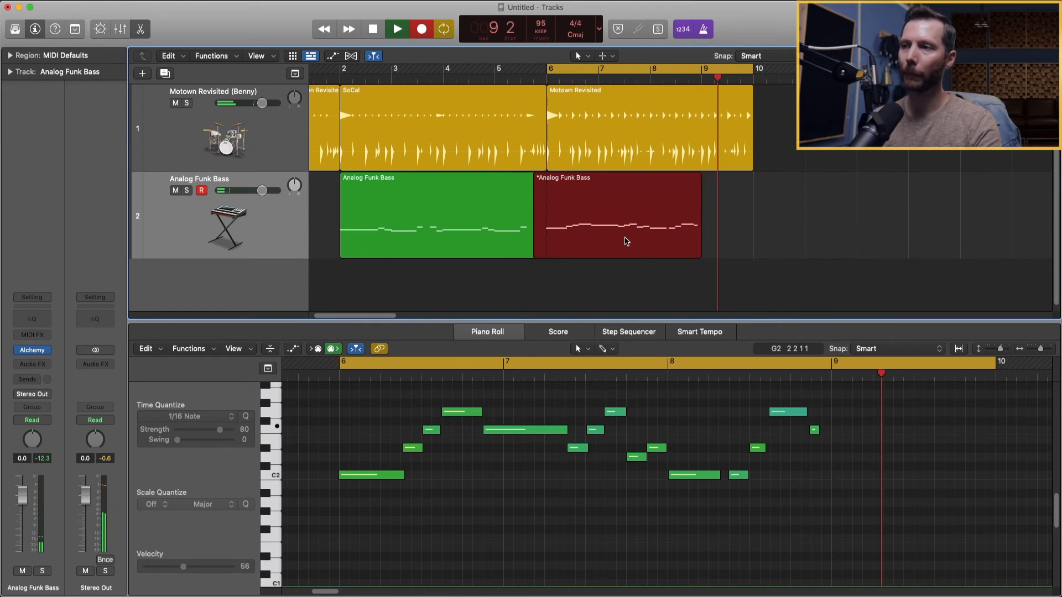
key("space")
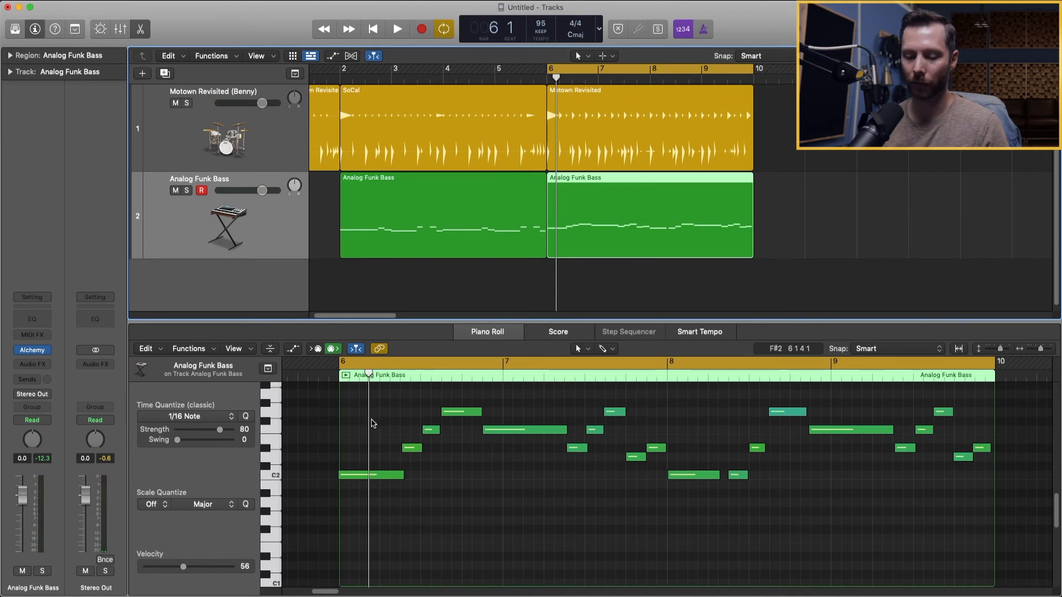
Quantize all notes of the second bass region to 1/16 notes at a strength of 80
left_click(379, 416)
key("super+a")
left_click(246, 416)
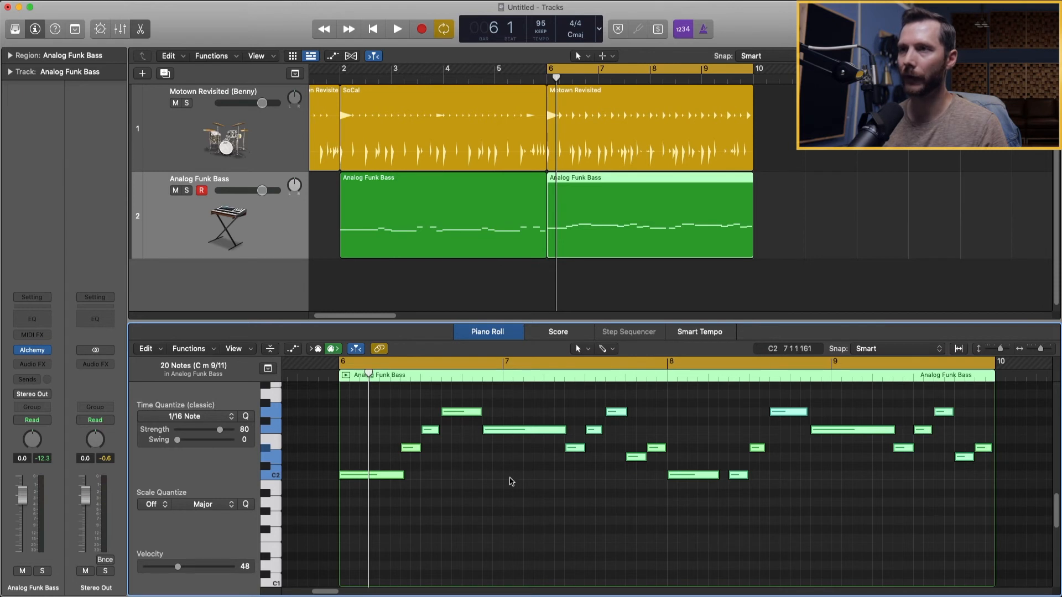
Make the Kick & Snare of the Motown Revisited region at bar 6 follow the Analog Funk Bass track
left_click(611, 148)
mouse_move(808, 554)
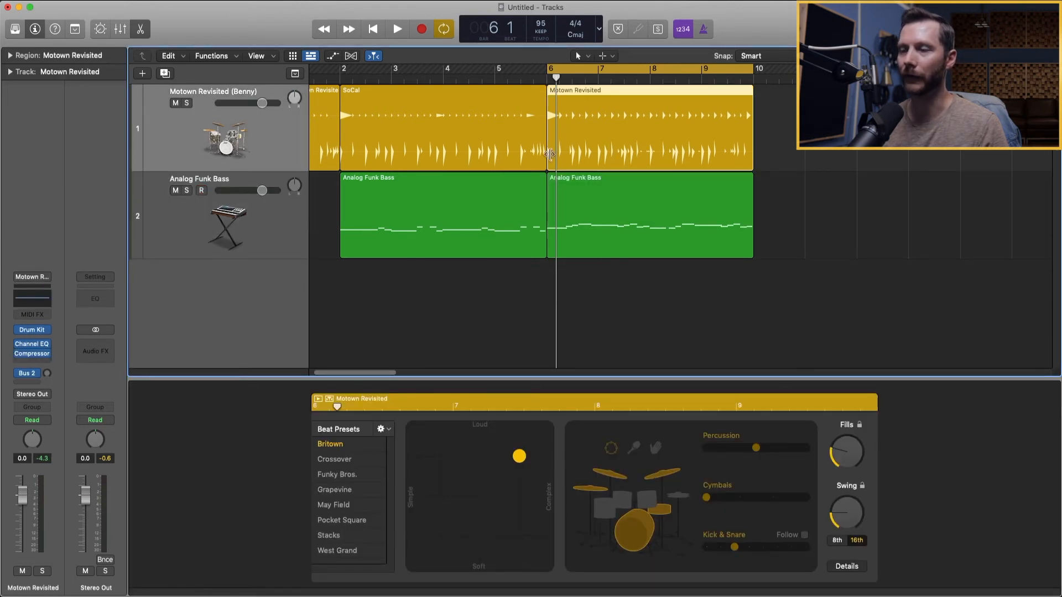
scroll(613, 190, "up", 5)
scroll(603, 190, "right", 2)
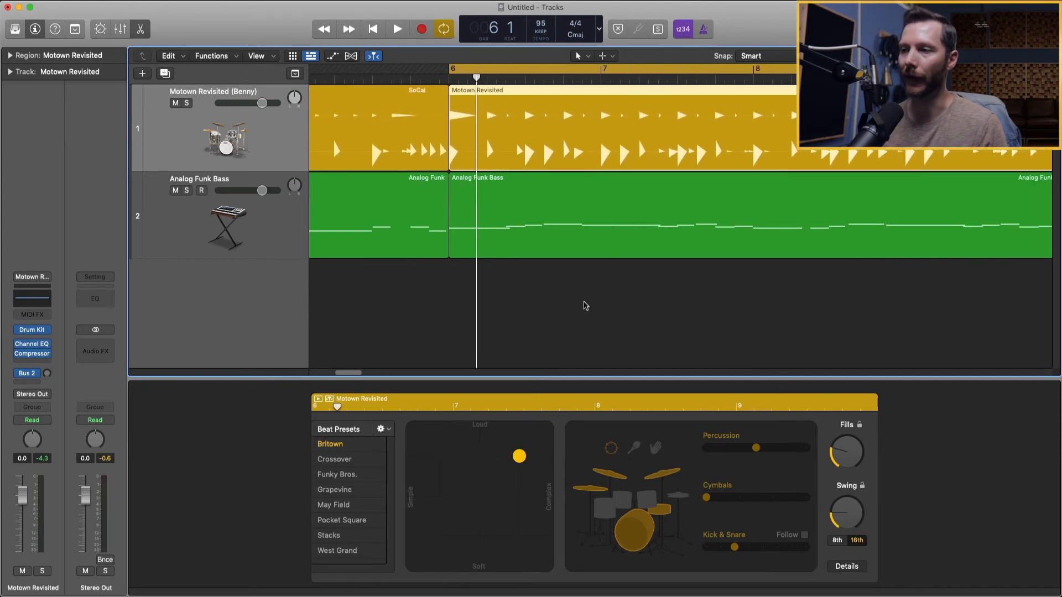
left_click(805, 535)
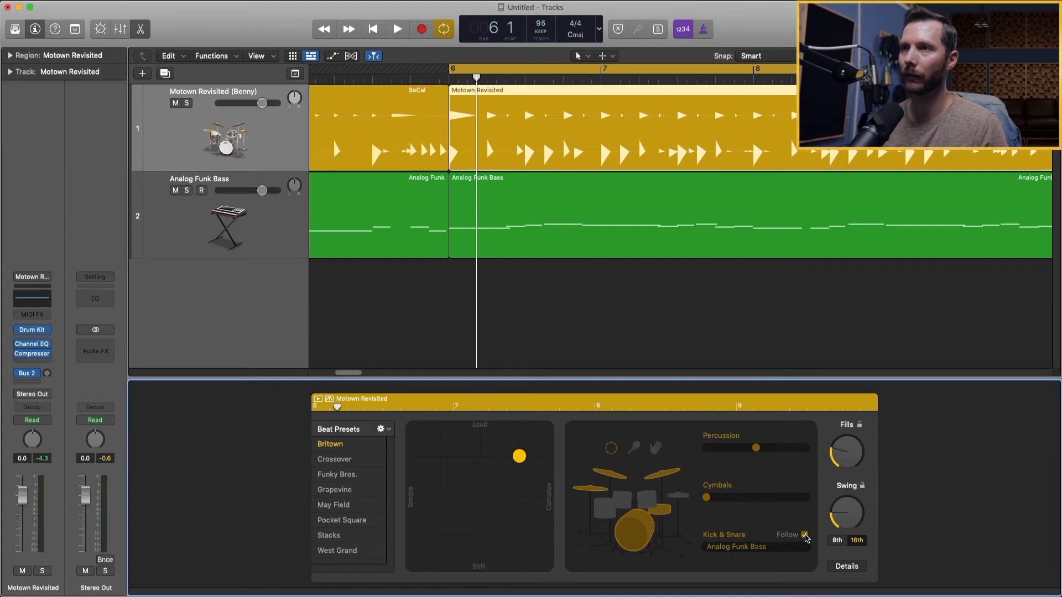
Play the cycled bars 6 to 9 to hear the drums with the second bass part, and turn off the cycle
key("space")
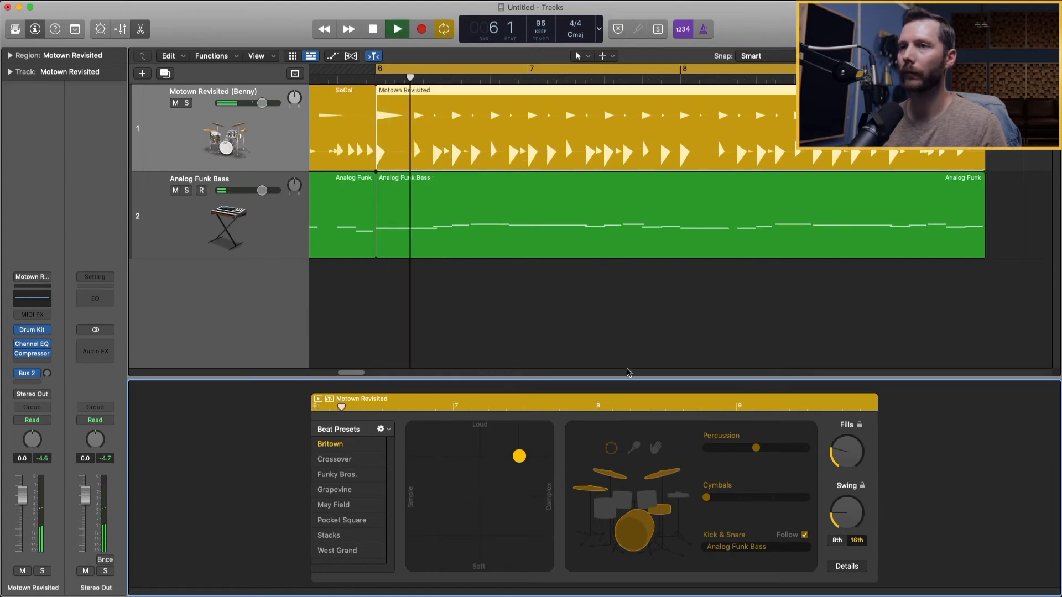
key("super+Left")
key("super+Left")
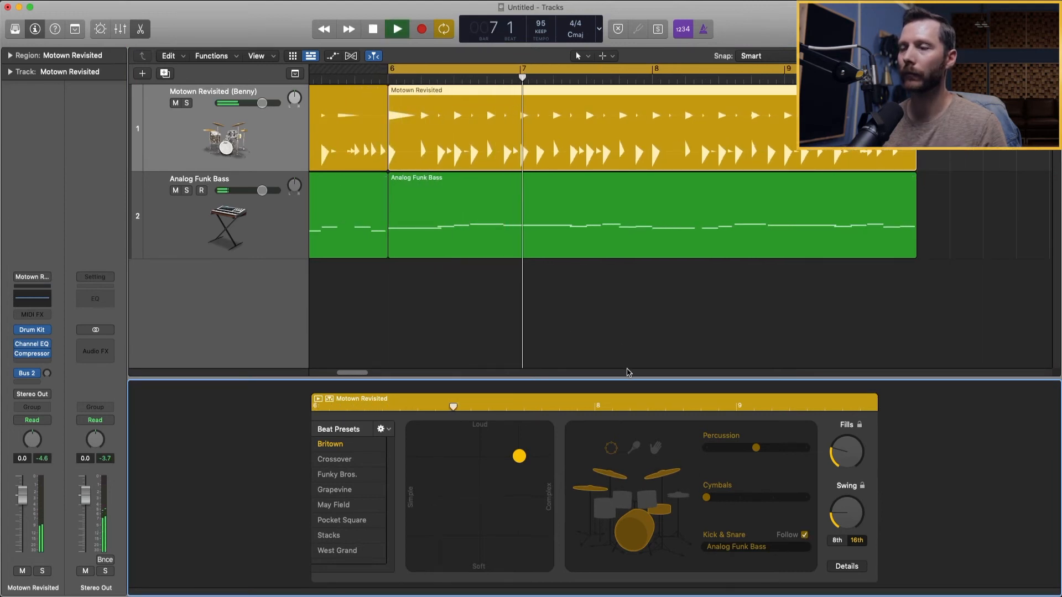
key("super+Left")
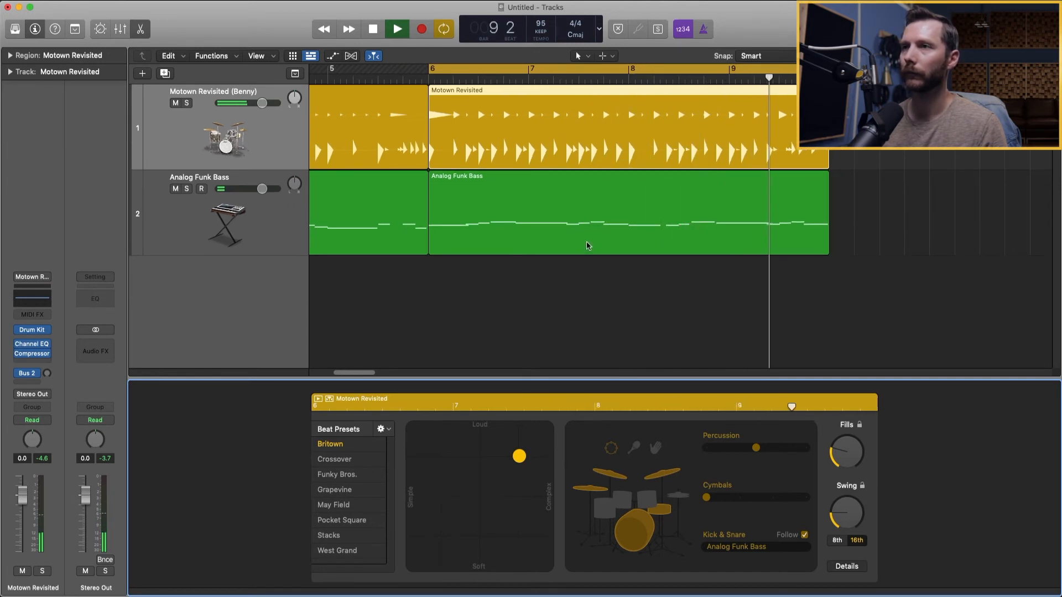
key("space")
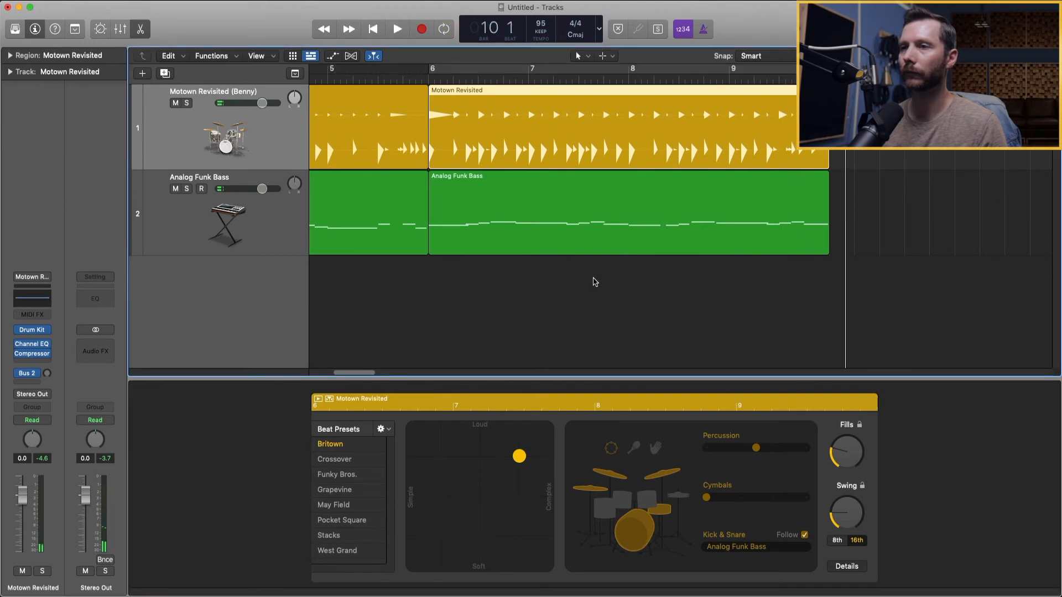
Convert the Motown Revisited Drummer region at bar 6 to a MIDI region
scroll(508, 291, "down", 2)
scroll(508, 293, "down", 2)
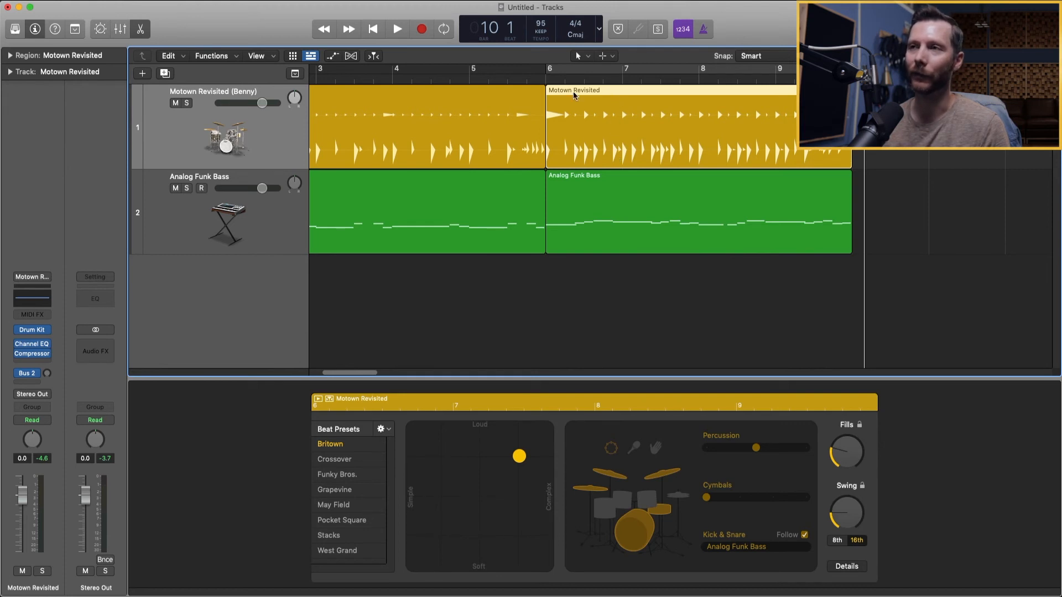
right_click(647, 94)
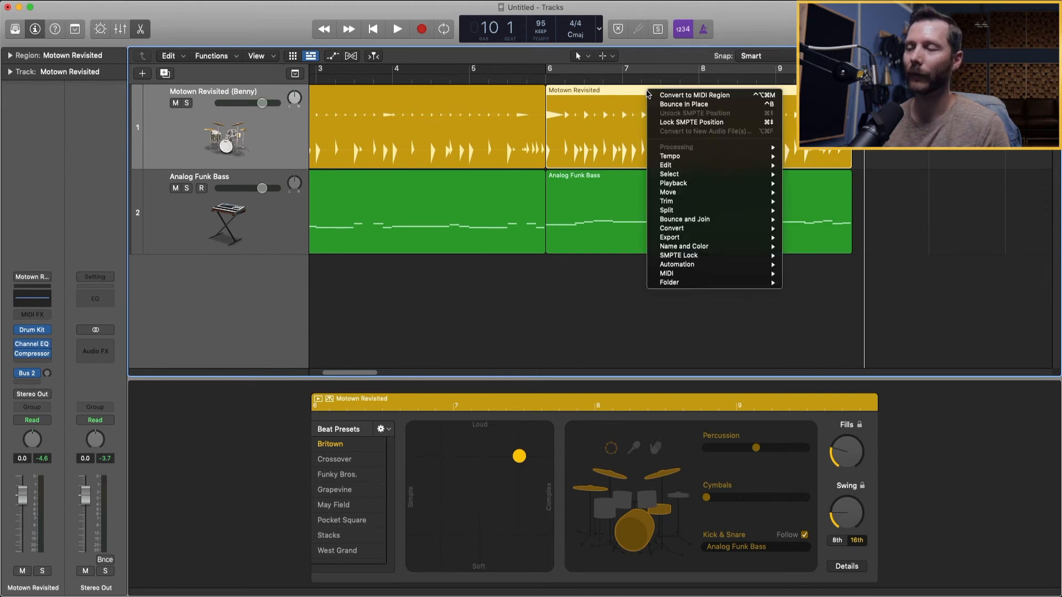
mouse_move(673, 231)
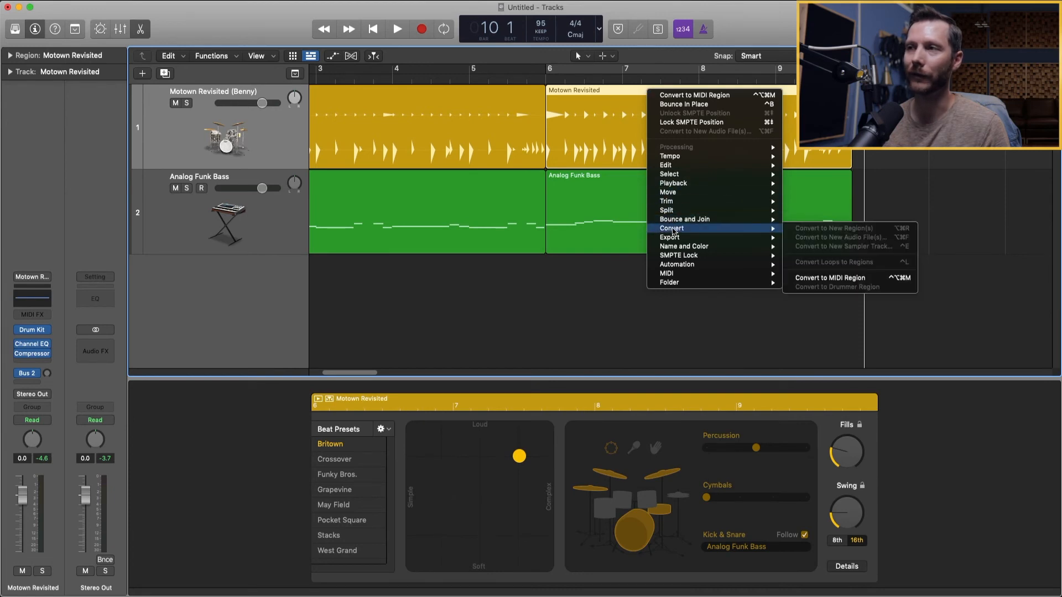
left_click(851, 281)
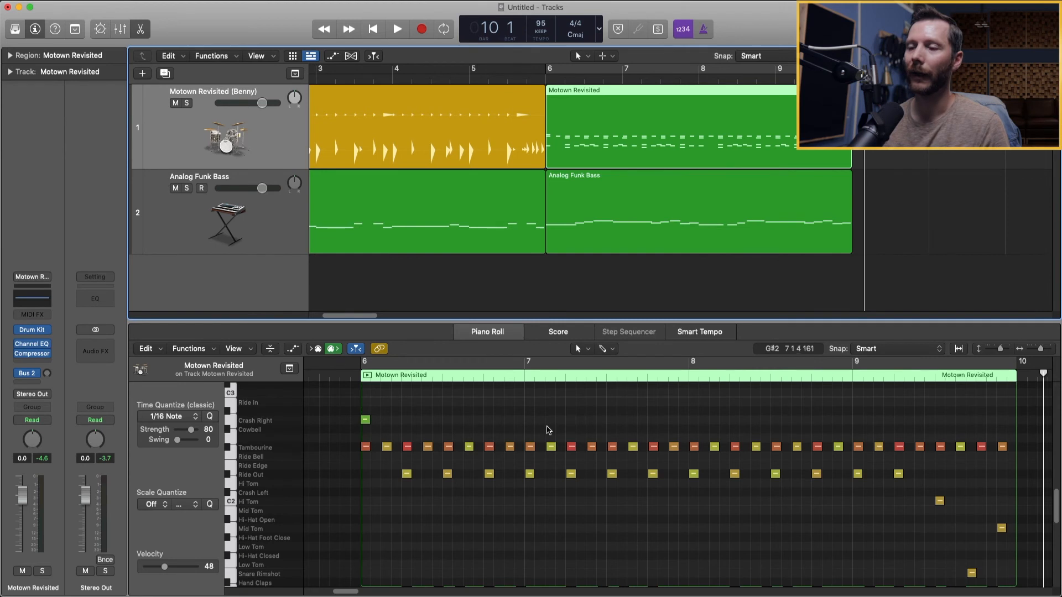
scroll(490, 446, "down", 2)
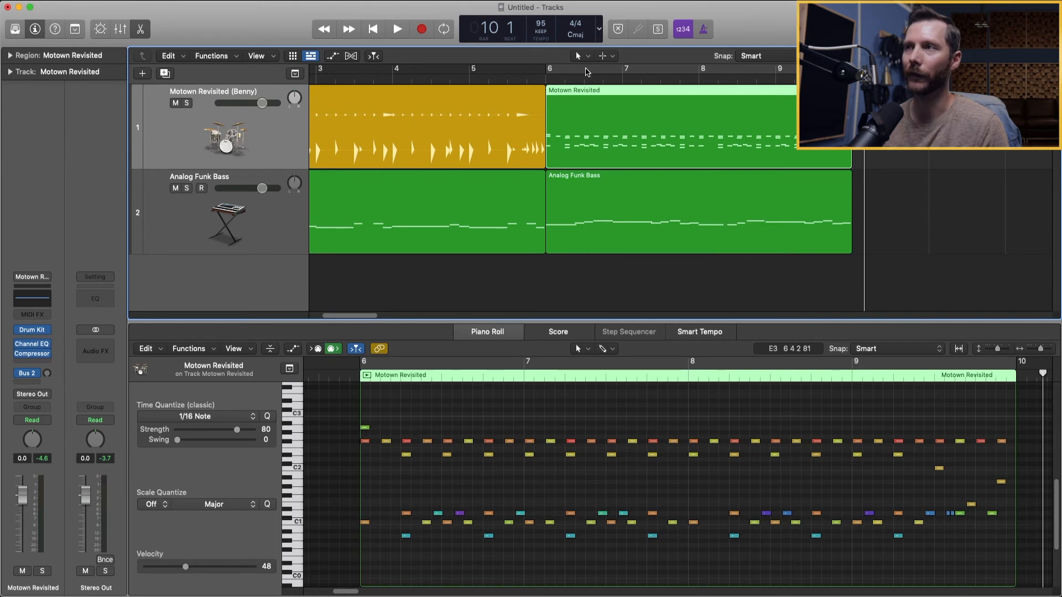
Turn the cycle back on and audition individual kick, snare, tambourine and ride notes in the converted drum region
left_click(584, 71)
left_click(341, 523)
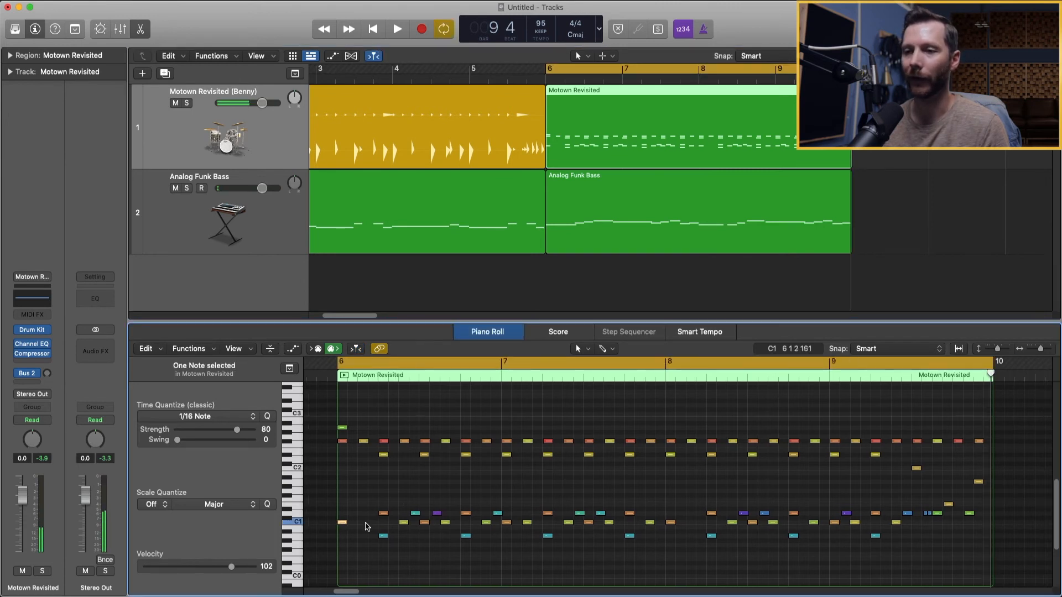
left_click(404, 523)
left_click(425, 523)
left_click(445, 524)
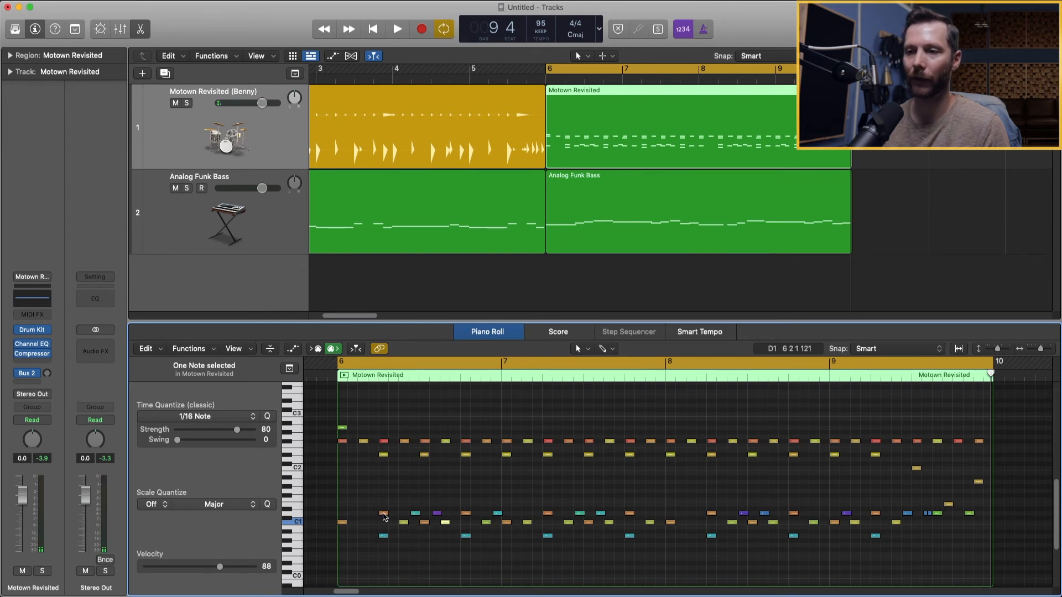
left_click(384, 514)
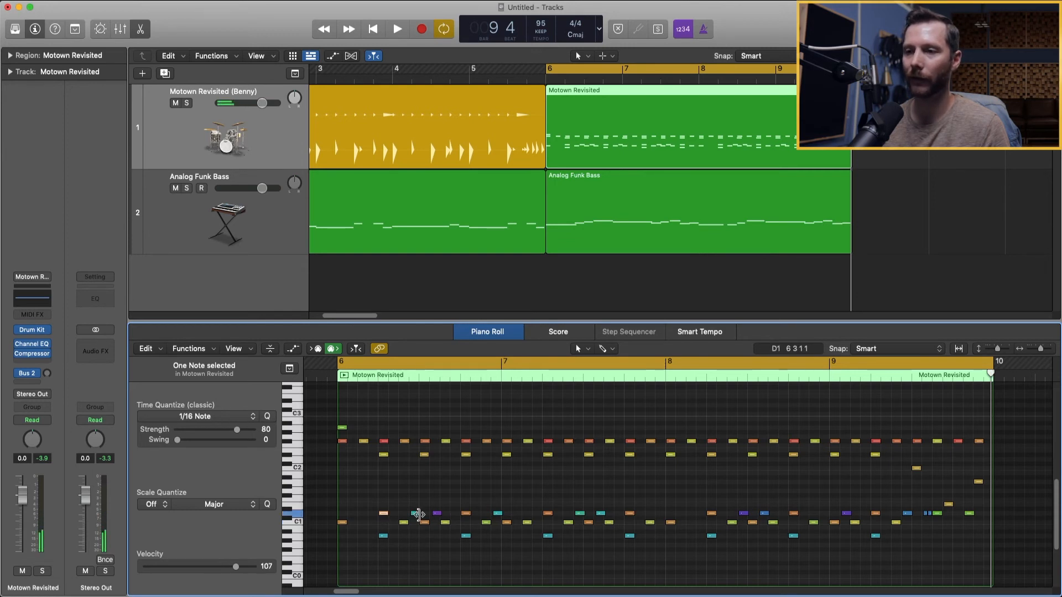
left_click(468, 514)
left_click(342, 441)
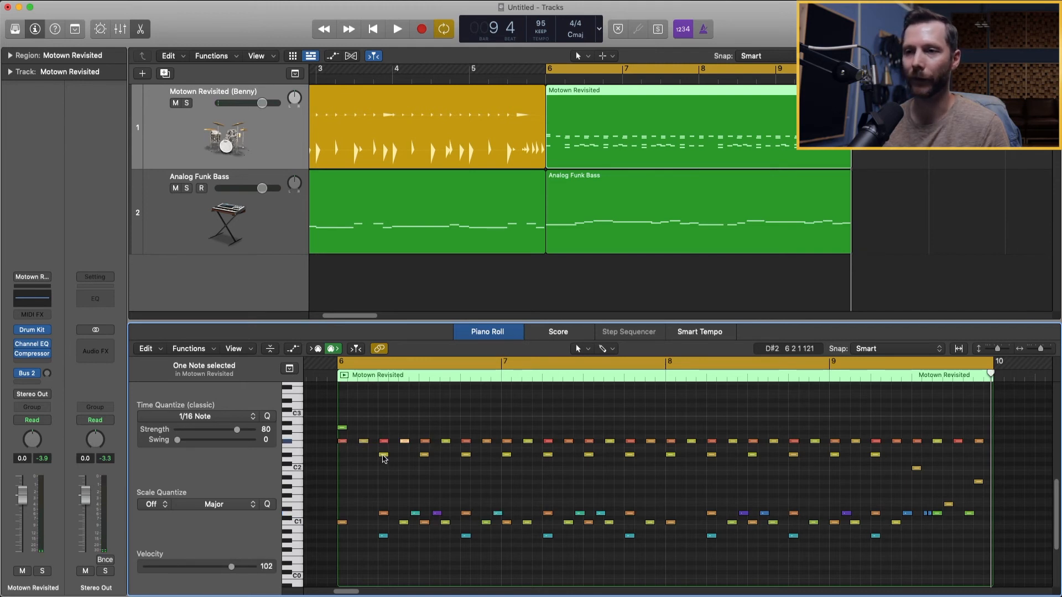
left_click(426, 455)
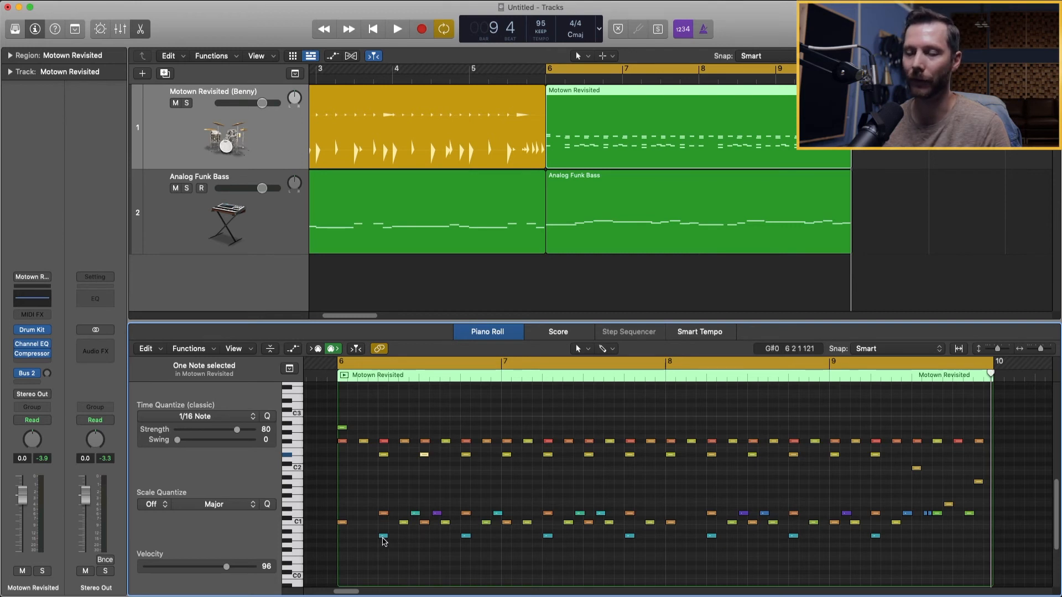
Play the converted drum region and delete the kick note on the second eighth of bar 7
key("space")
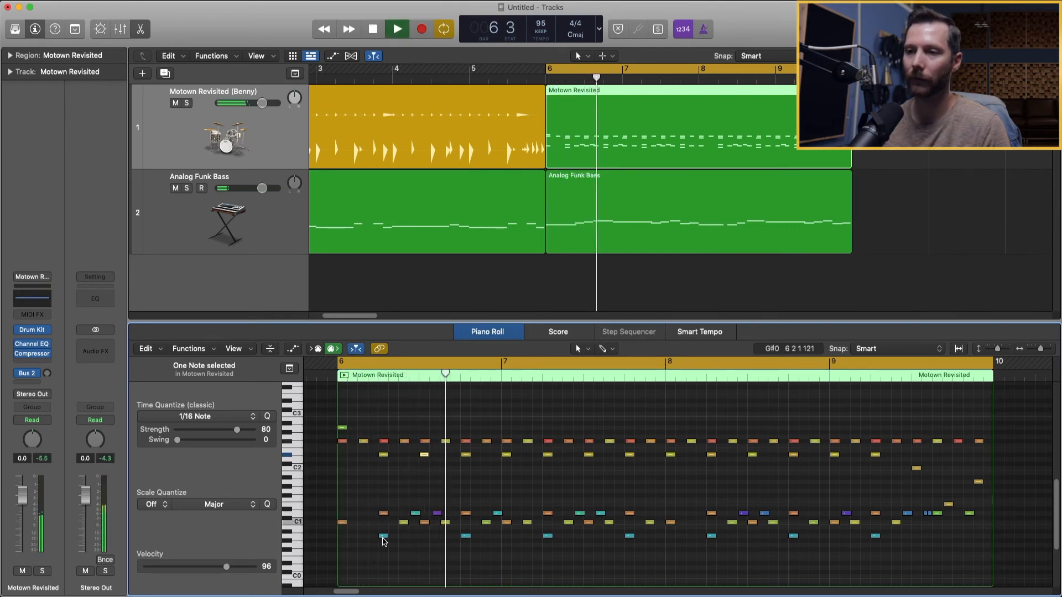
key("space")
left_click(527, 522)
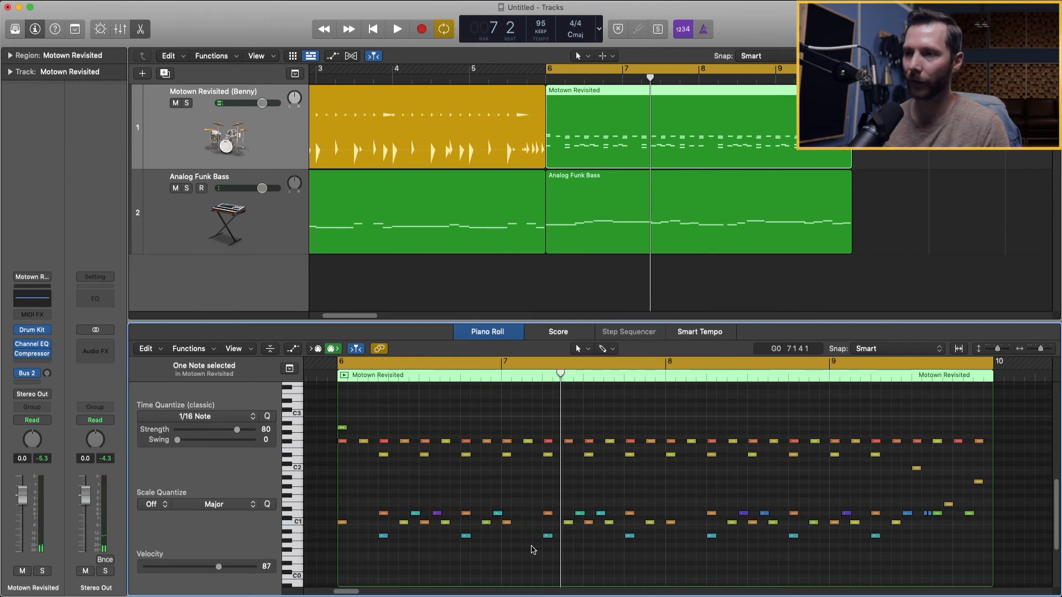
Play the drum part again and delete the kick note on the downbeat of bar 9
key("space")
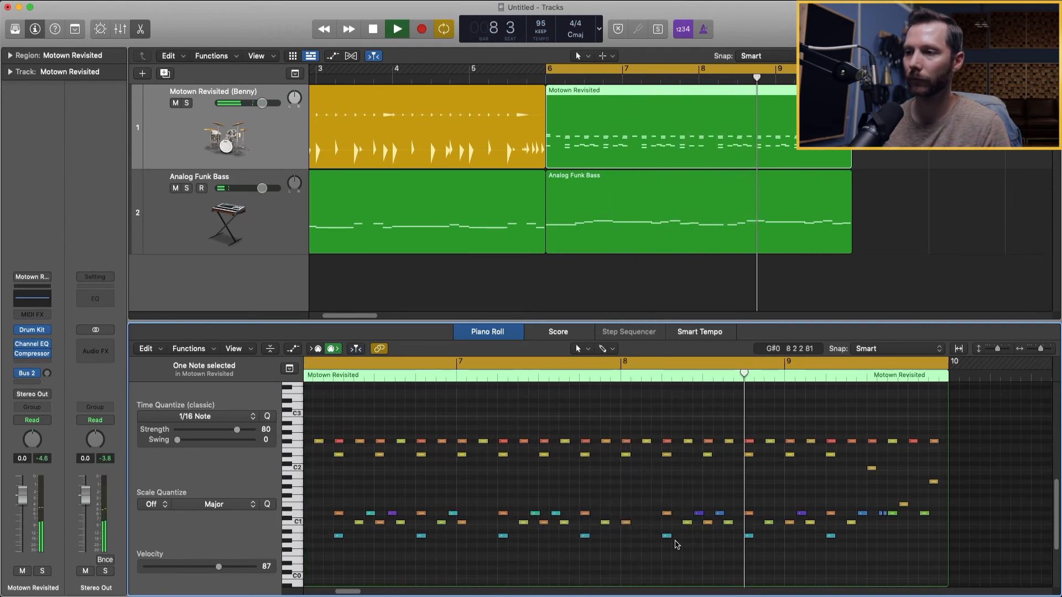
left_click(809, 523)
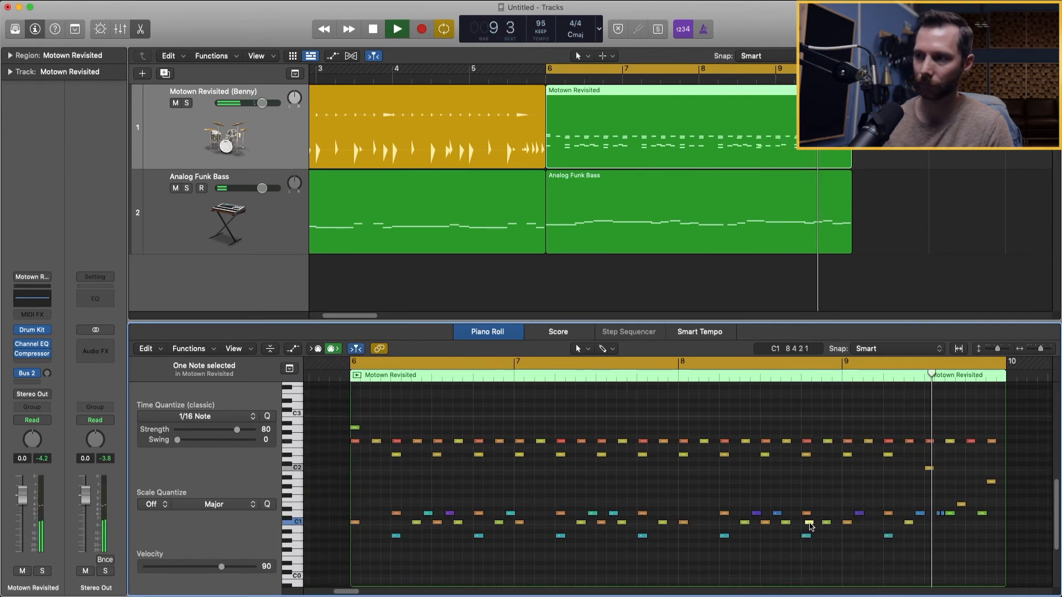
key("space")
left_click(785, 554)
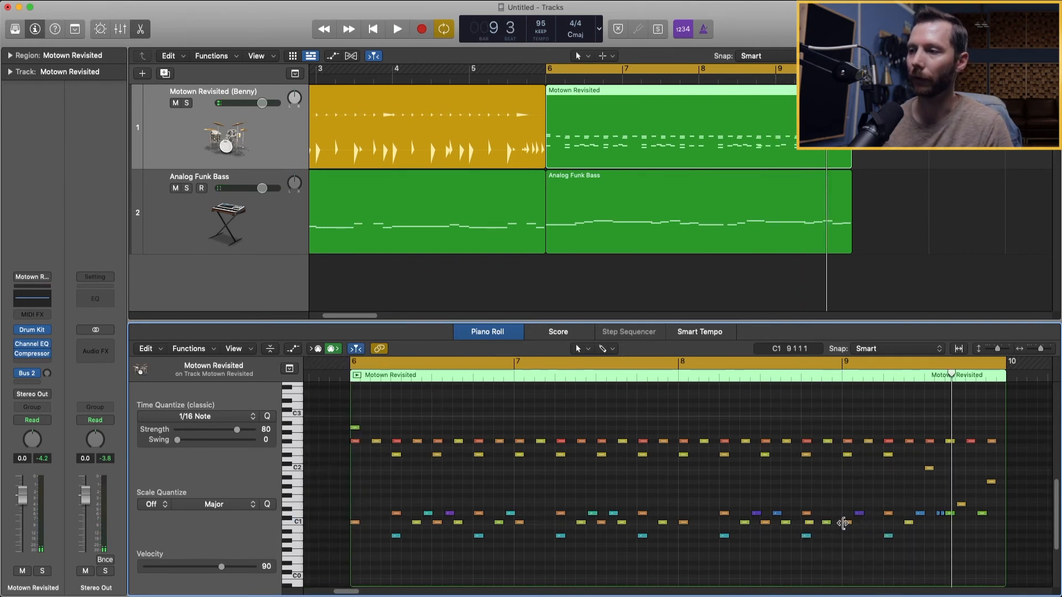
left_click_drag(850, 527, 815, 556)
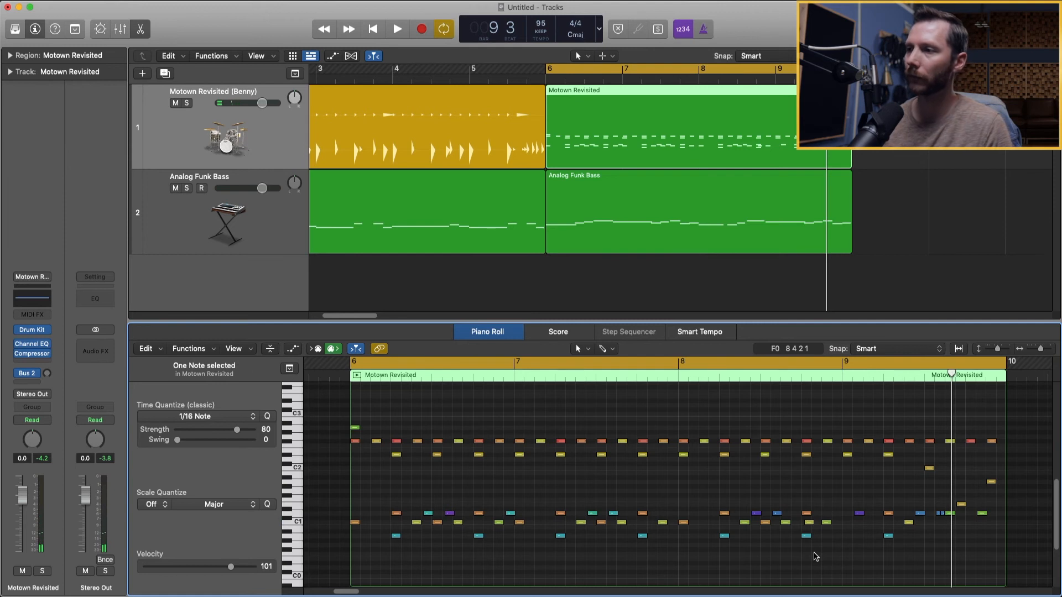
Play the edited drum part and nudge the kick note around bar 8 beat 4 earlier by 80 ticks
key("space")
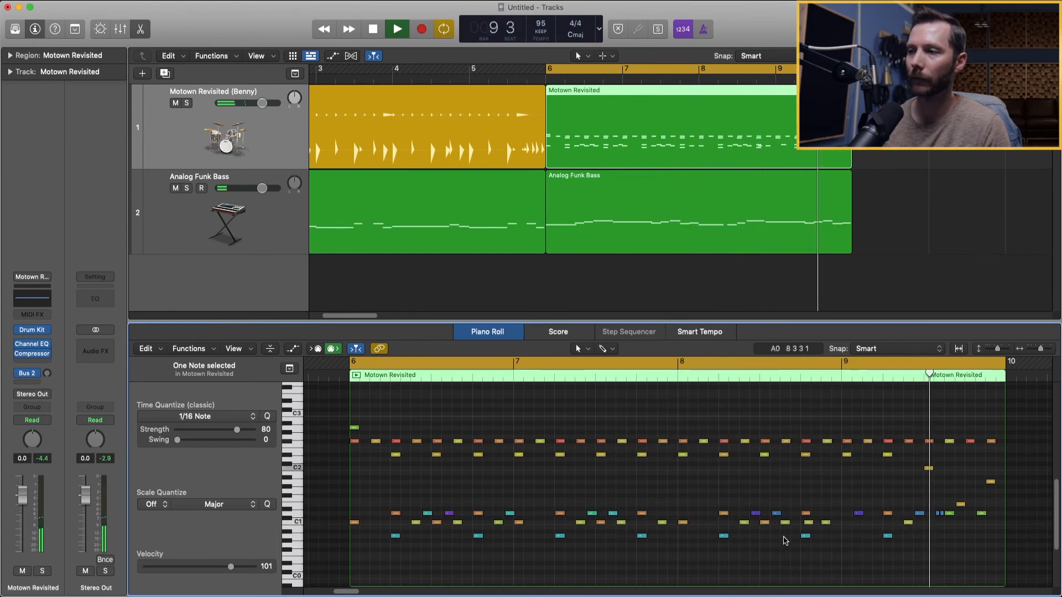
key("space")
left_click(807, 523)
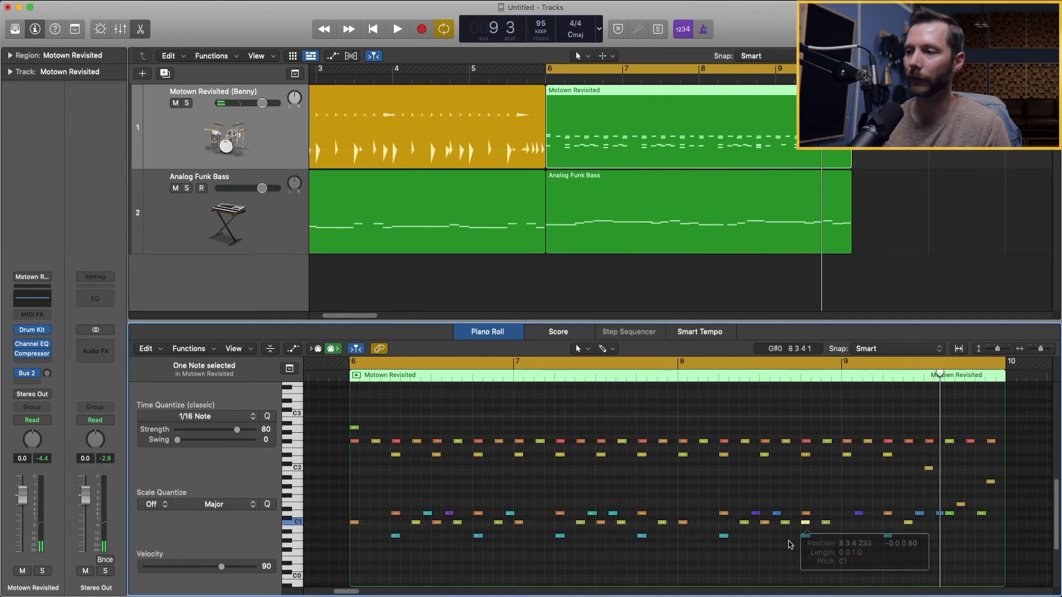
left_click(708, 531)
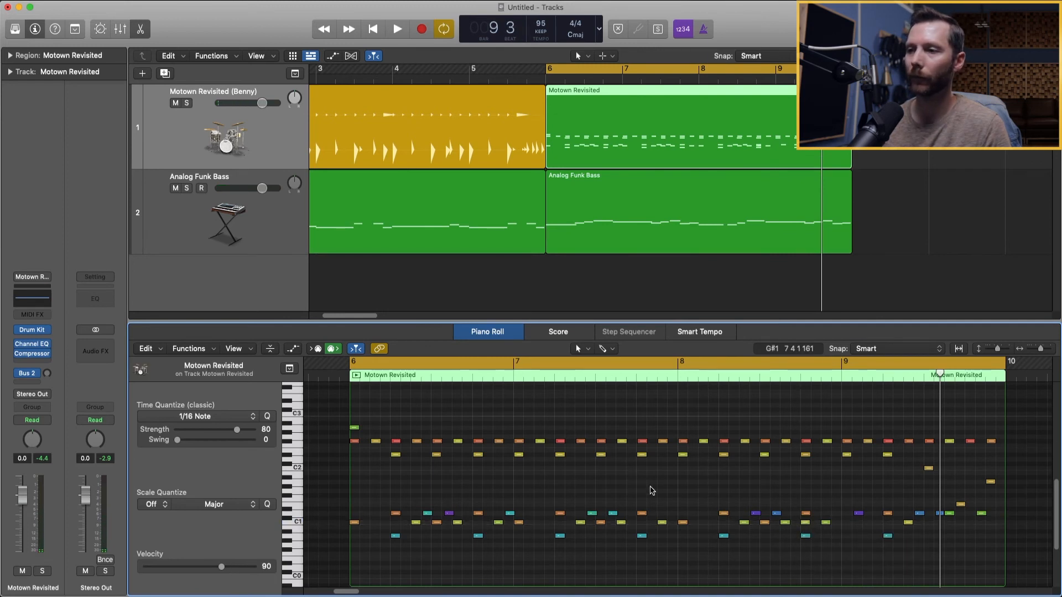
Create one software instrument track with an empty channel strip and move it below the Analog Funk Bass track
scroll(594, 459, "down", 3)
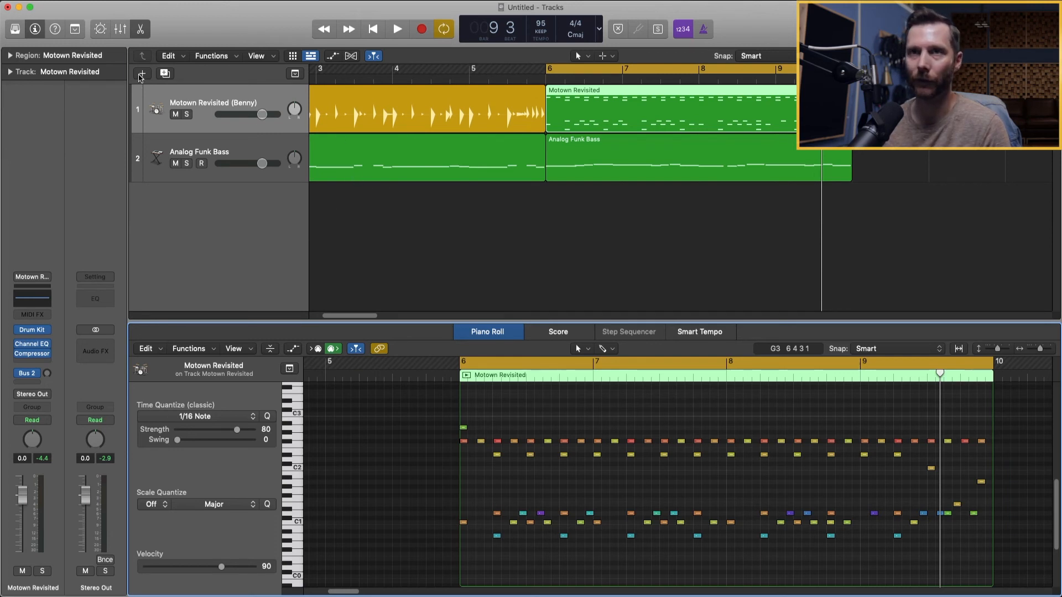
left_click(142, 73)
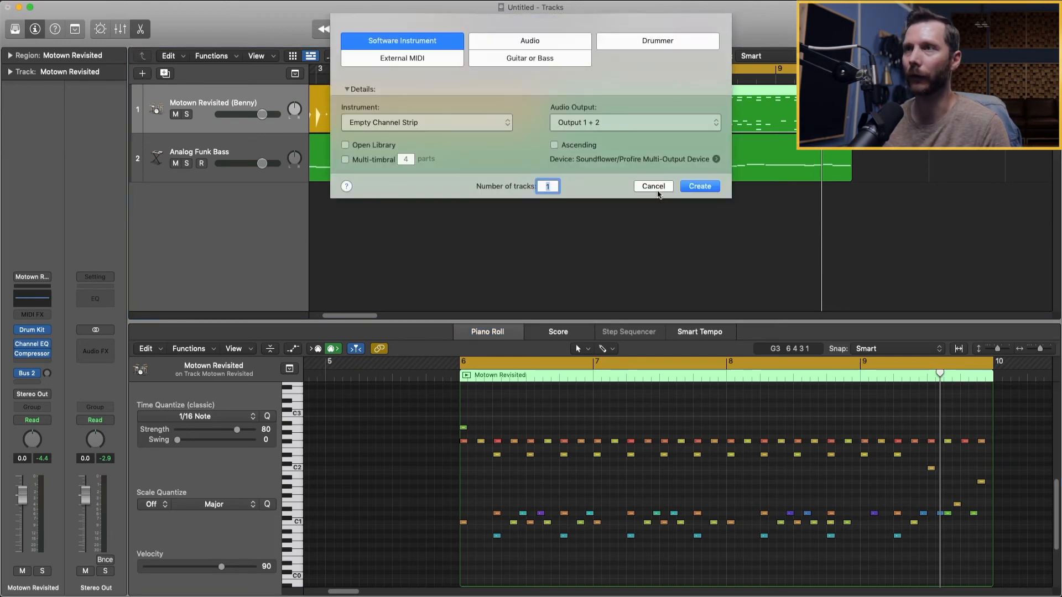
left_click(695, 188)
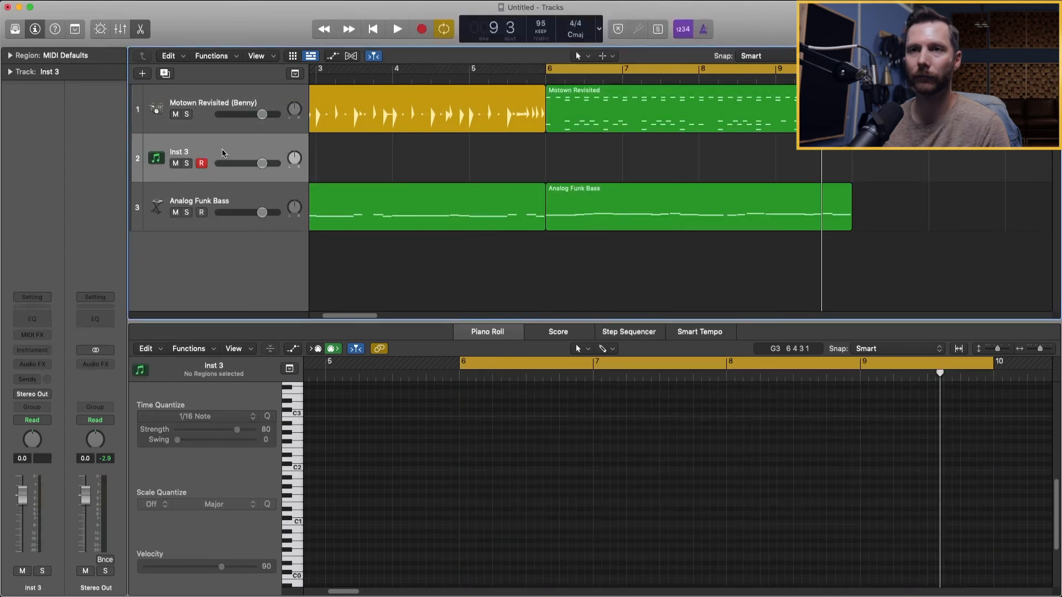
left_click_drag(223, 153, 233, 231)
Insert a stereo Kontakt 5 instrument on the Inst 3 track and load Drum Lab.nki from the Drum Lab library
left_click(44, 351)
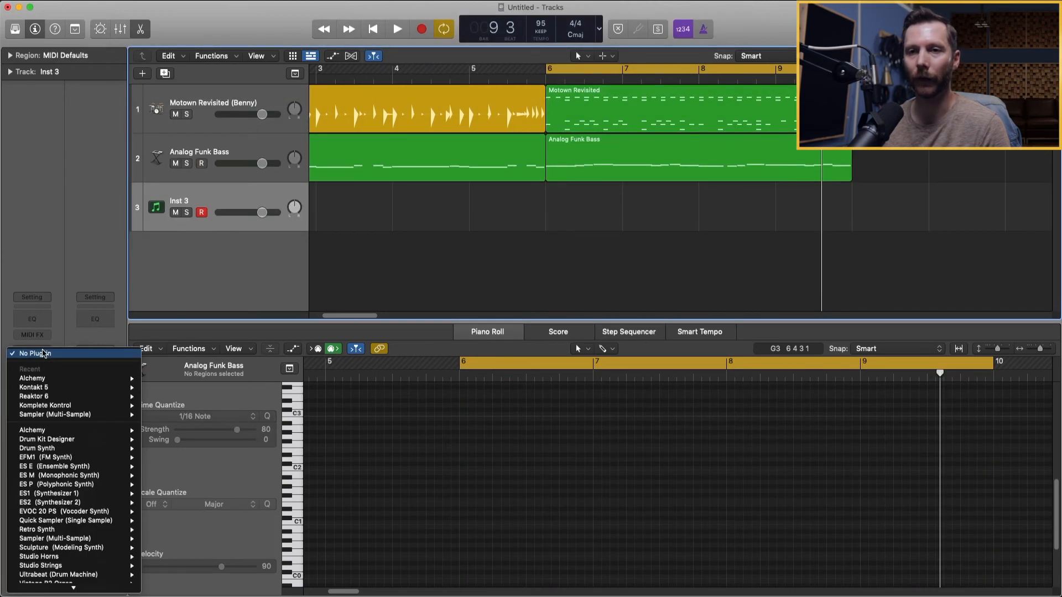
mouse_move(87, 389)
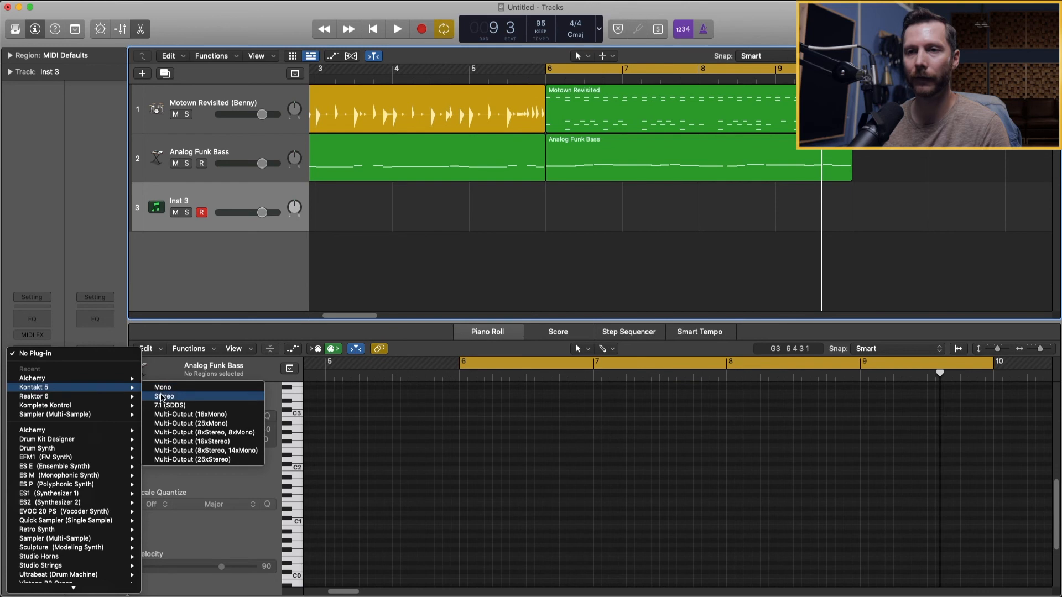
left_click(161, 396)
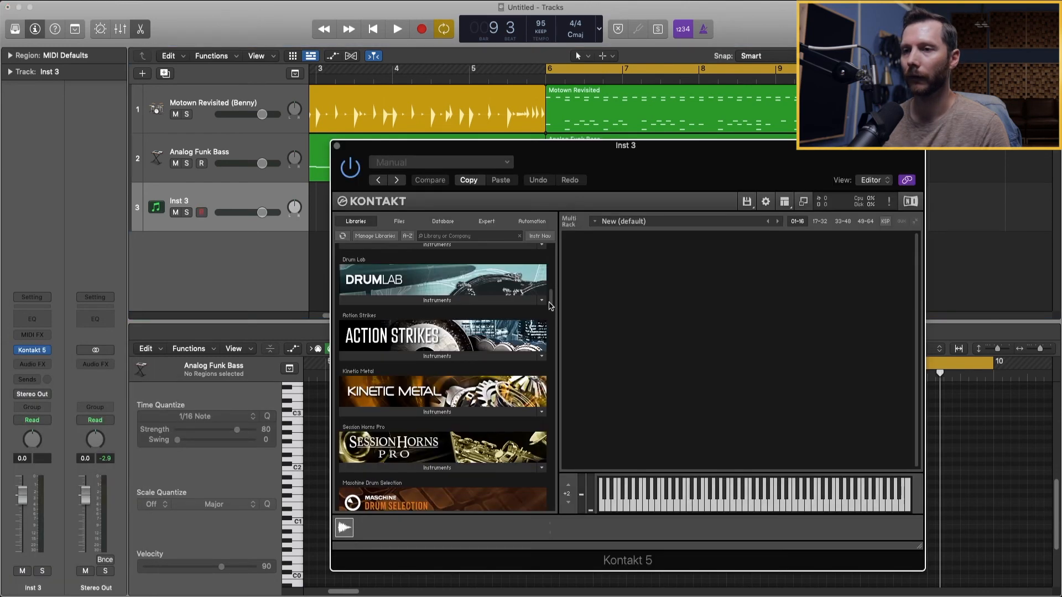
left_click(490, 301)
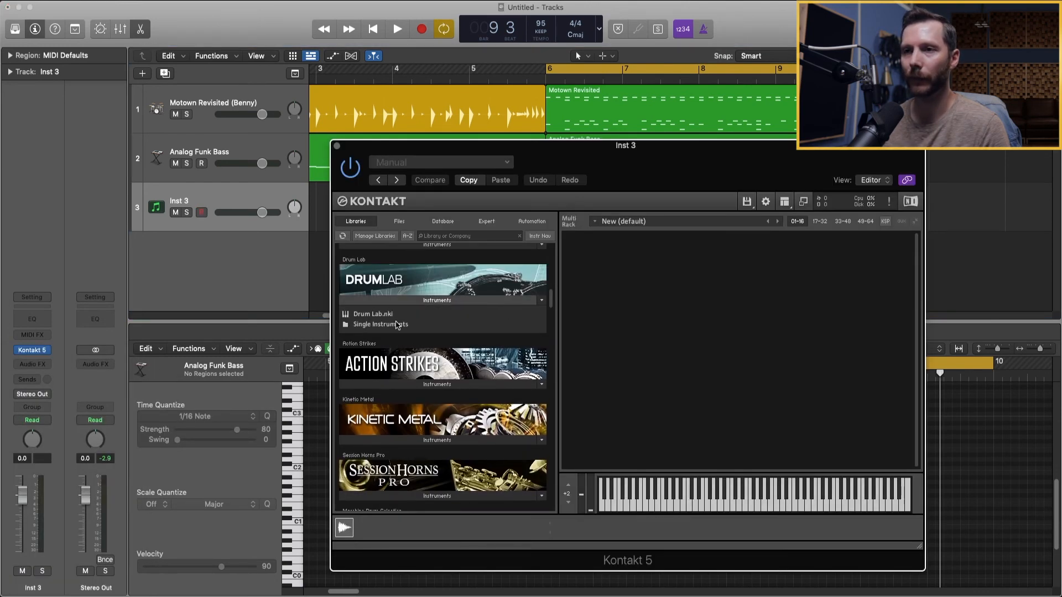
double_click(411, 316)
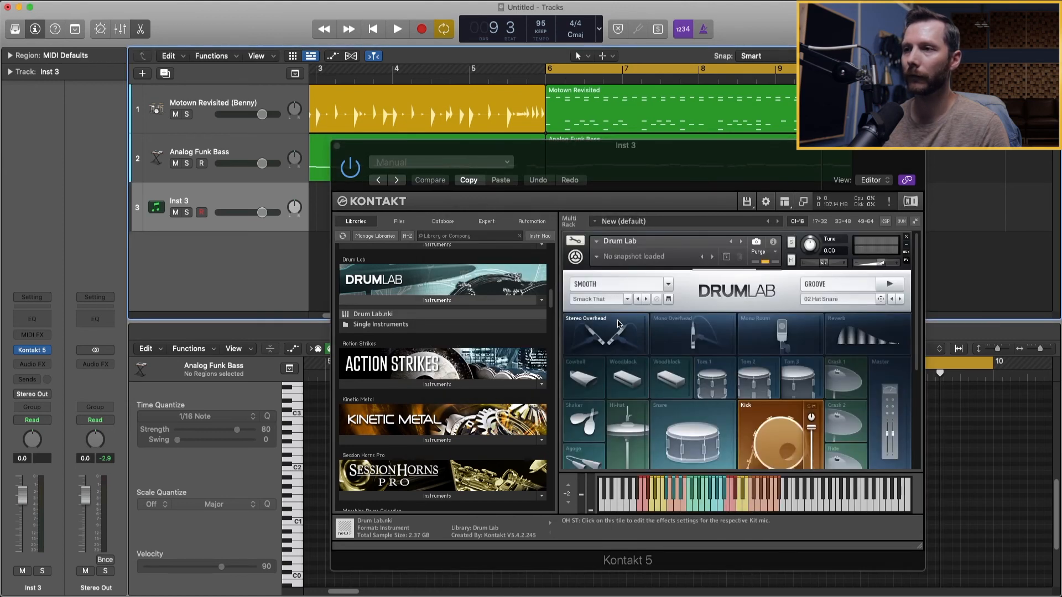
Move the converted Motown Revisited region at bar 6 onto the Inst 3 track and select that track
left_click_drag(618, 151, 369, 225)
left_click_drag(654, 107, 655, 203)
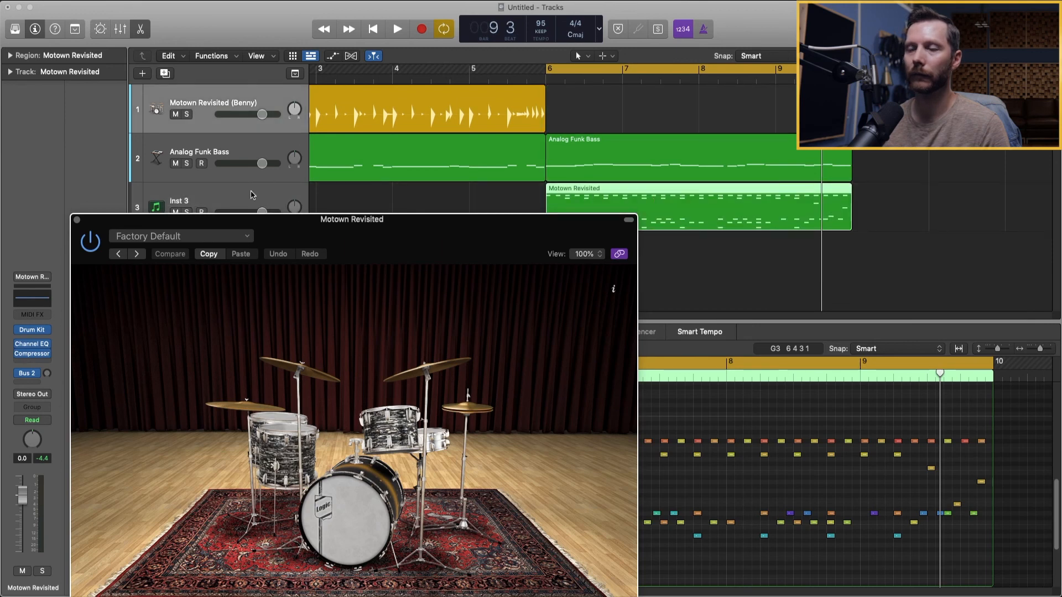
left_click(235, 200)
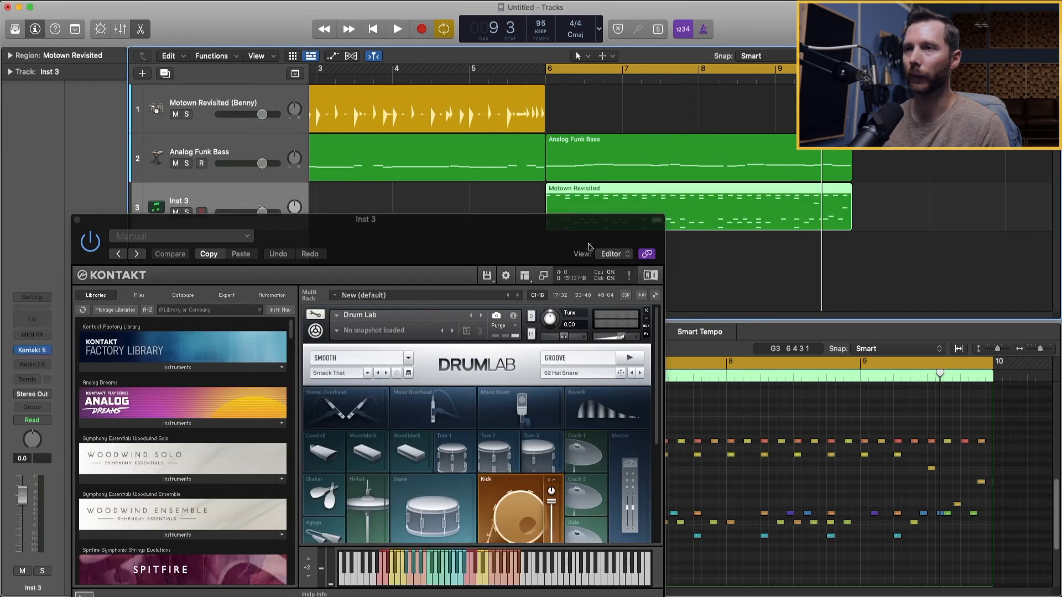
Unlink the Kontakt plug-in window, play the drum part through Drum Lab, and close the plug-in window
left_click(645, 254)
key("space")
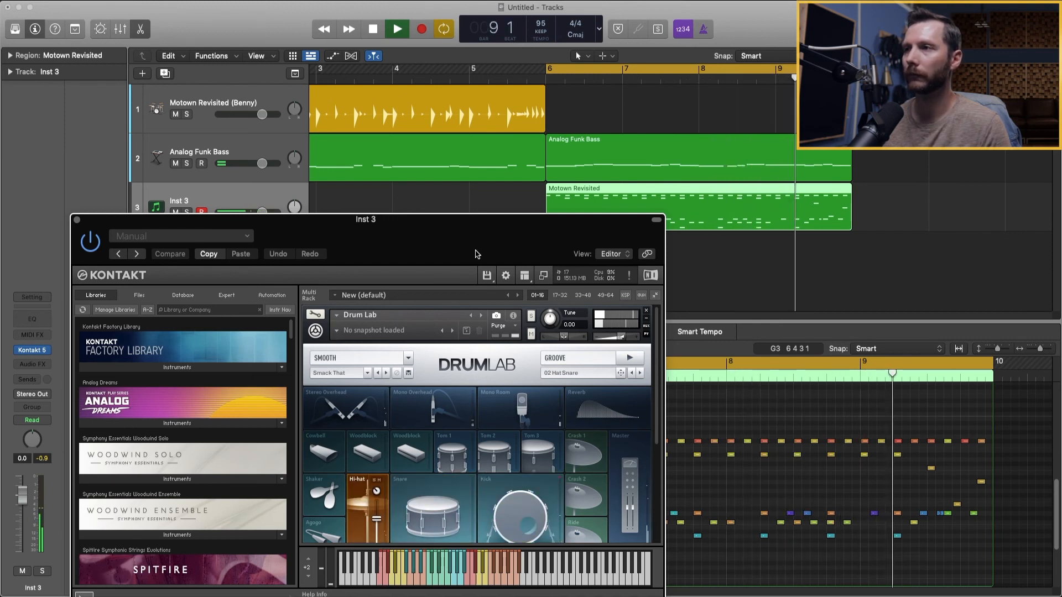
key("space")
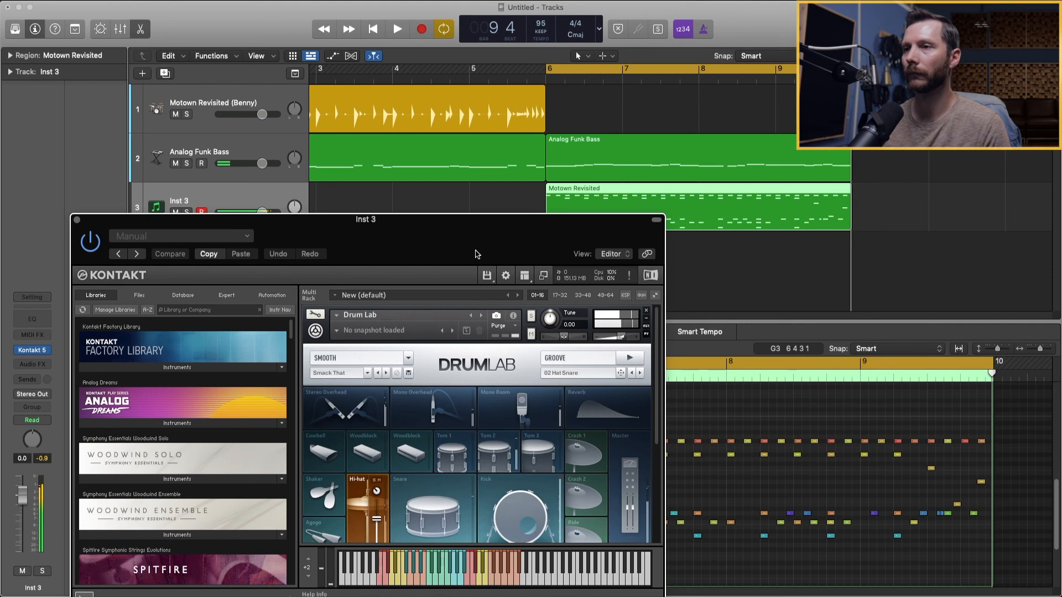
left_click_drag(590, 198, 587, 192)
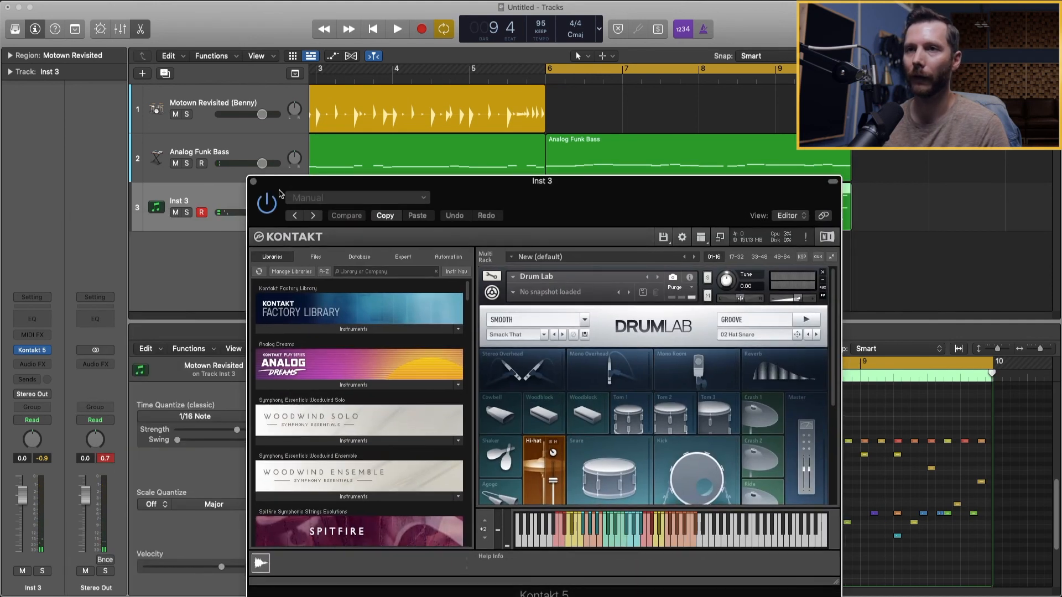
left_click(252, 181)
Add another software instrument track and insert Drum Machine Designer as its instrument
left_click(142, 73)
left_click(700, 185)
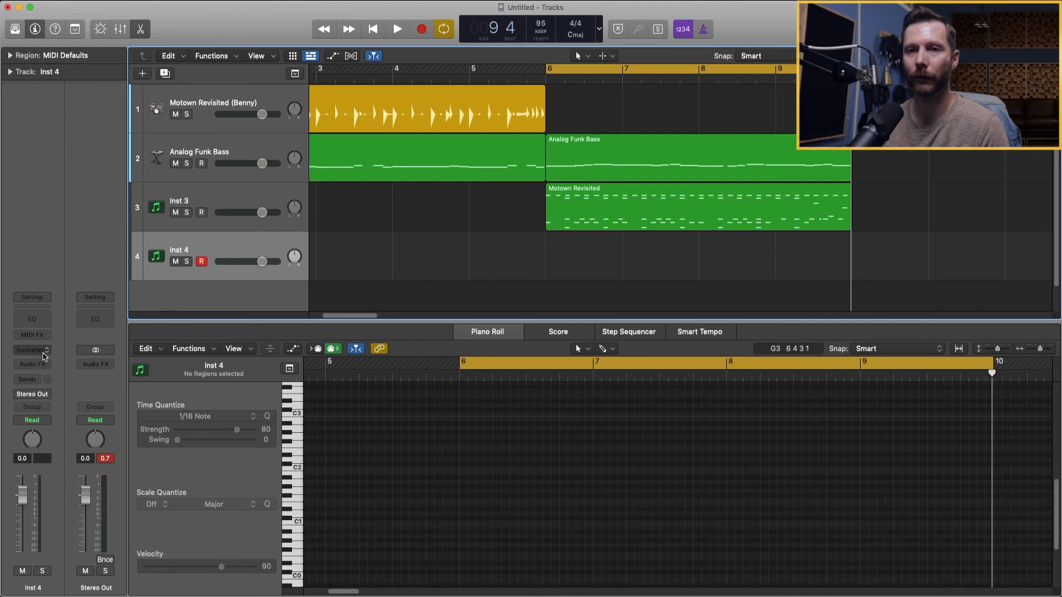
left_click(44, 356)
left_click(56, 560)
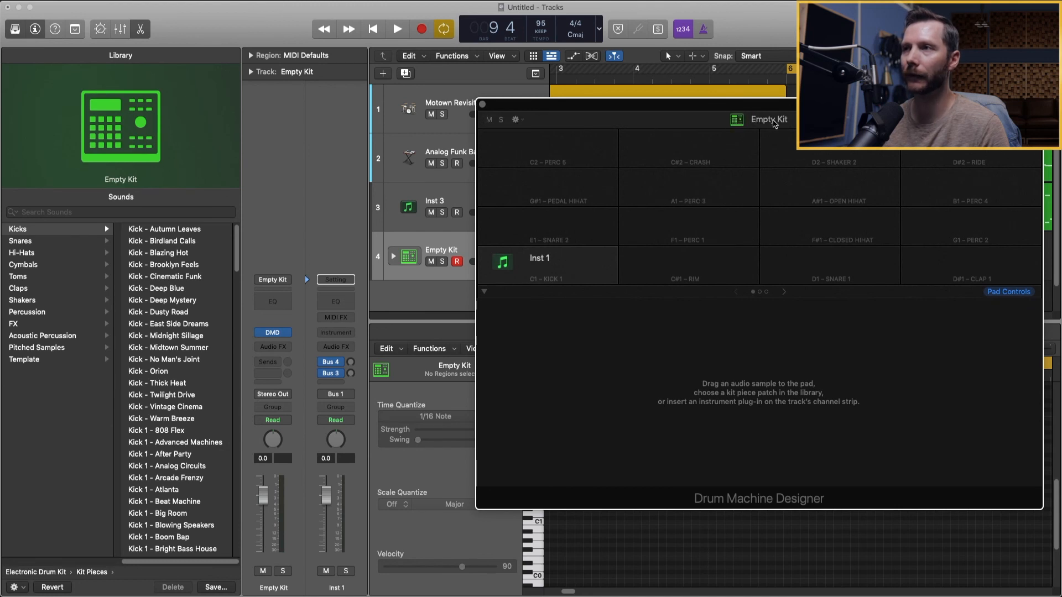
Load the Boom Bap electronic drum kit for the whole Drum Machine Designer kit and close its window
left_click(773, 124)
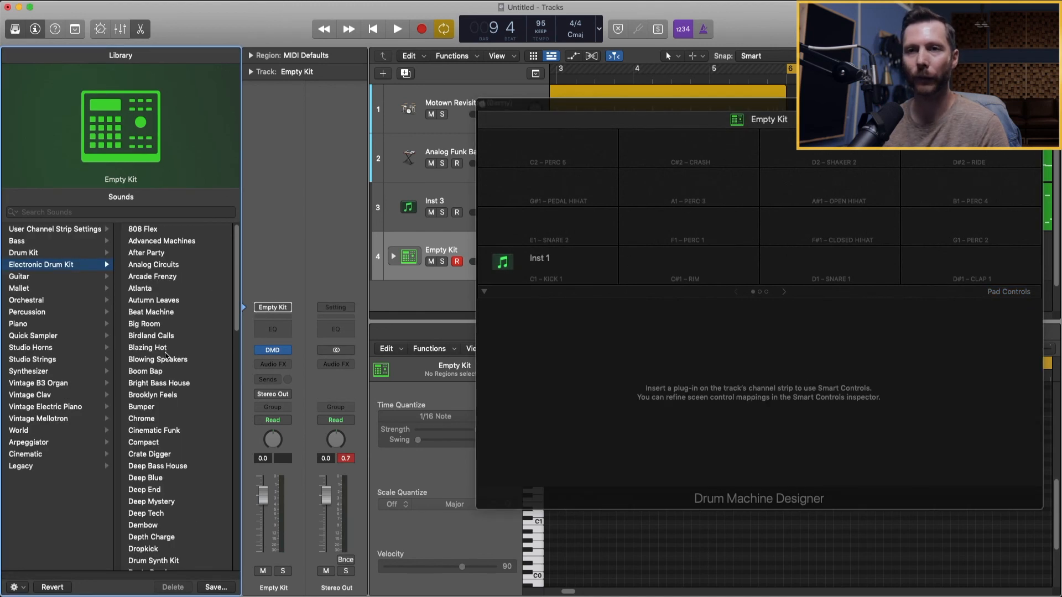
left_click(182, 373)
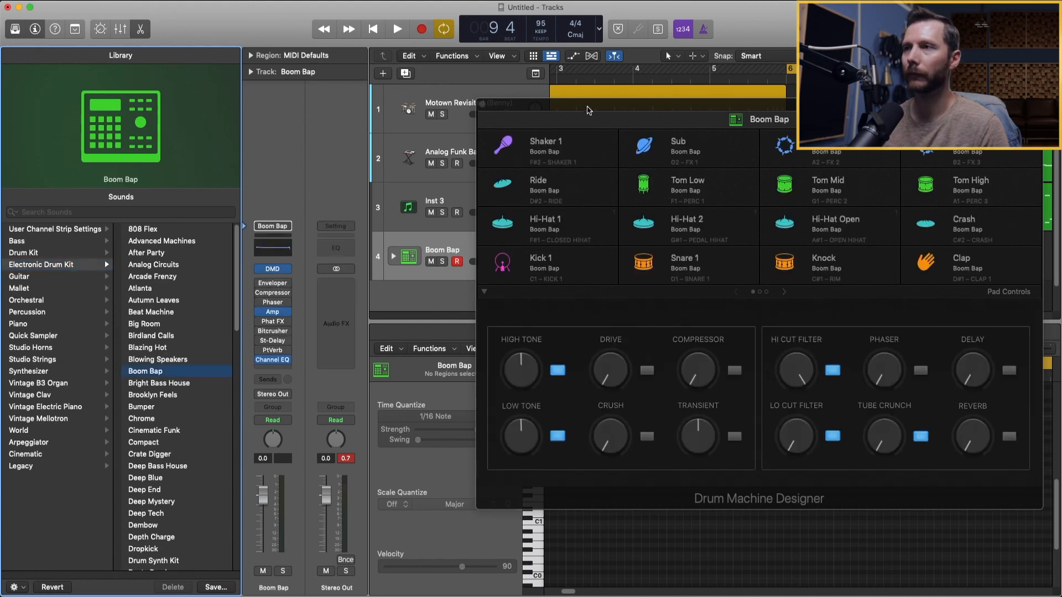
left_click_drag(587, 113, 310, 202)
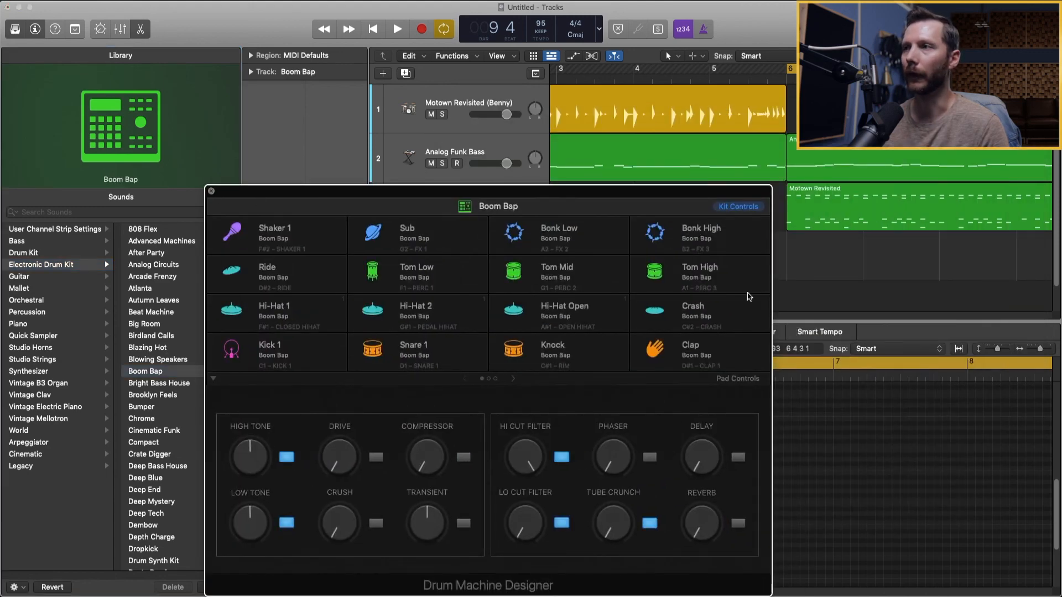
key("super+w")
Move the drum region from Inst 3 down to the Boom Bap track, play it, and select that track
left_click_drag(831, 228, 830, 260)
key("space")
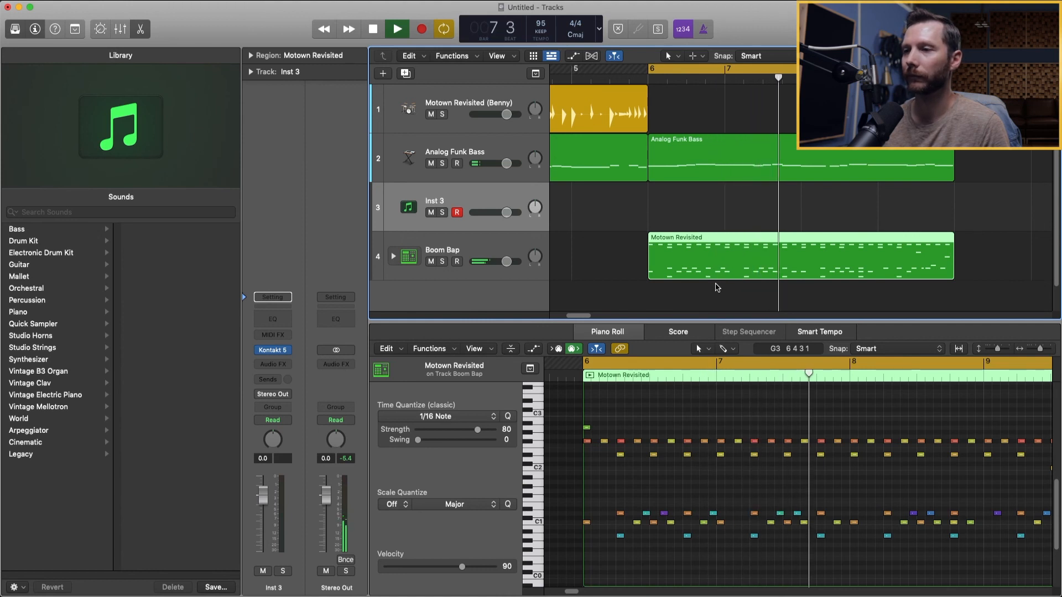
left_click(476, 274)
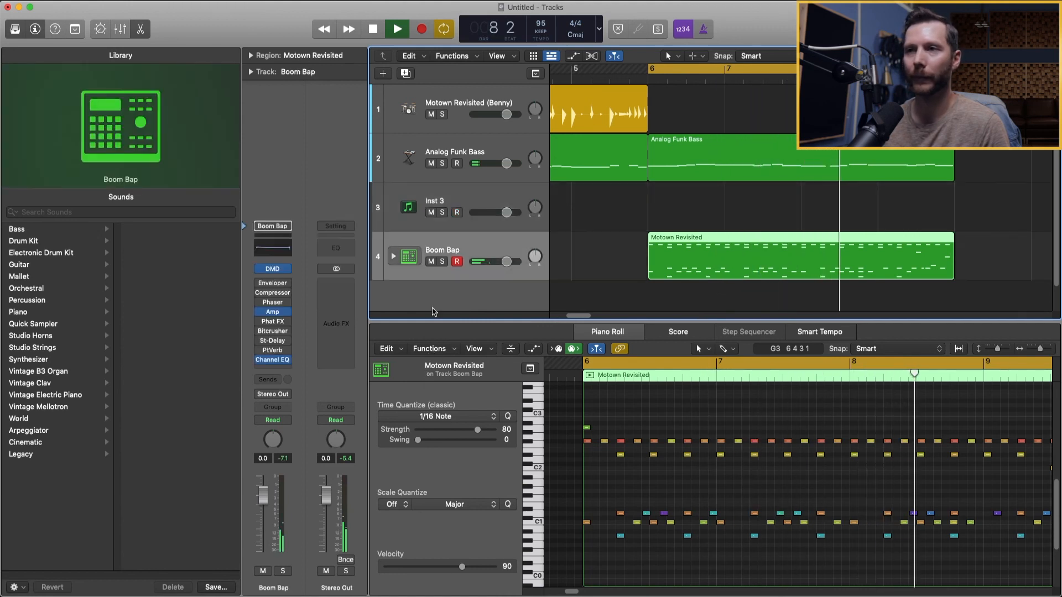
key("space")
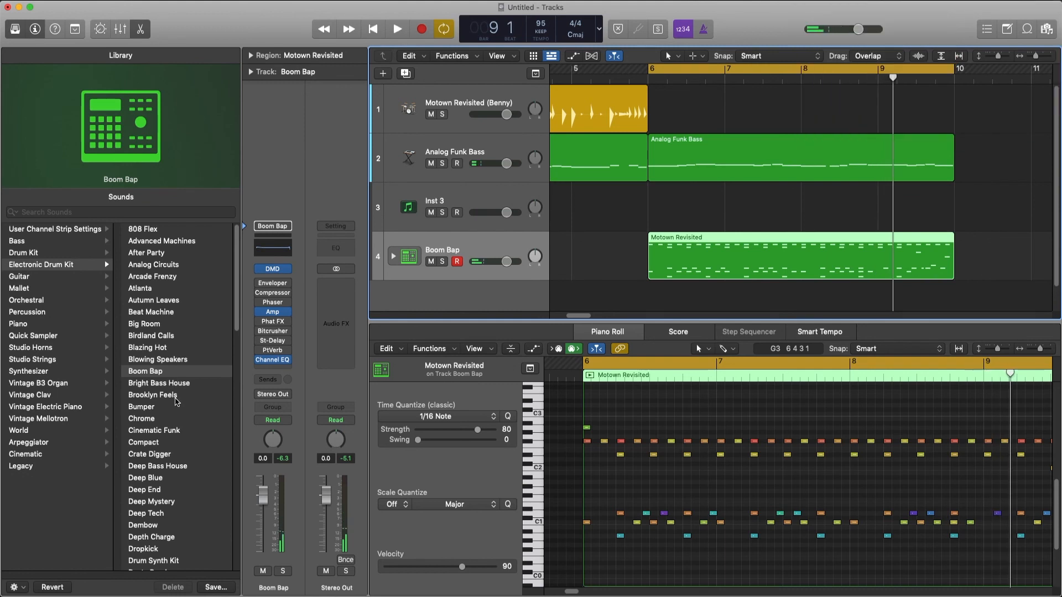
Switch the Drum Machine Designer track to the Brooklyn Feels kit and play the drum part with it
left_click(184, 397)
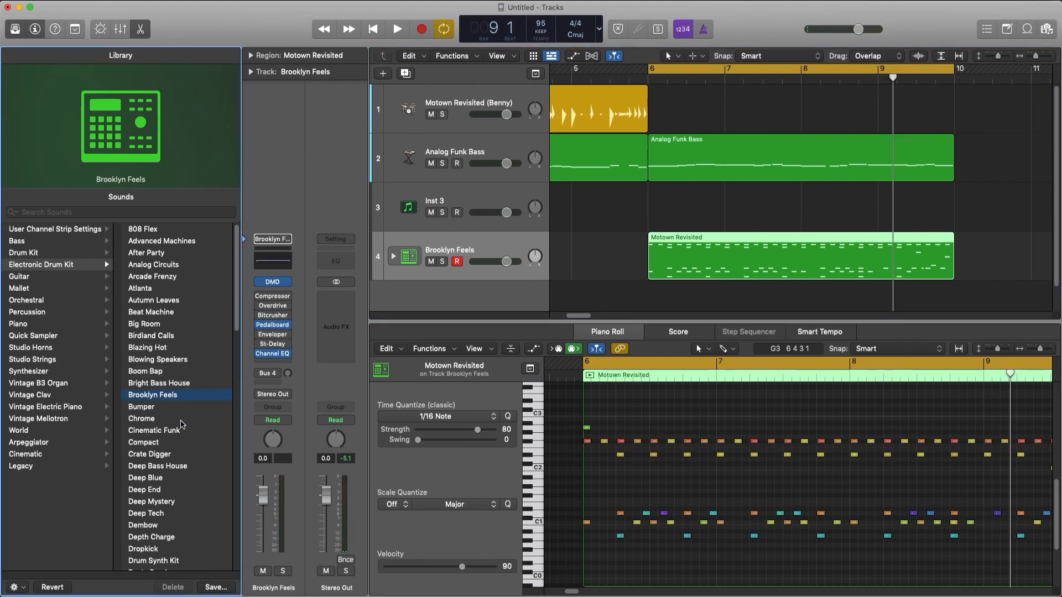
key("space")
scroll(183, 425, "down", 4)
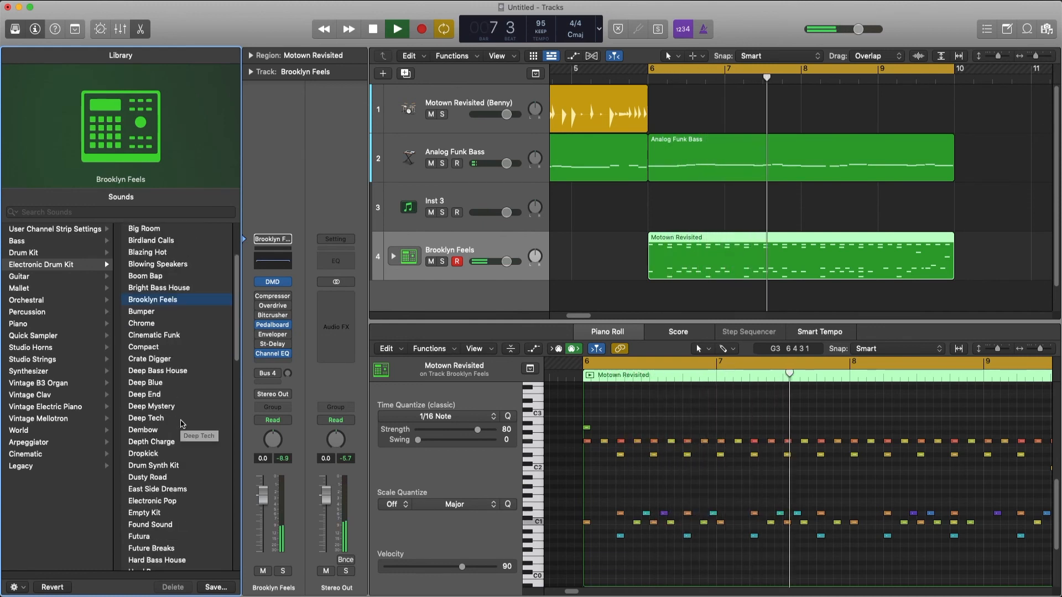
key("space")
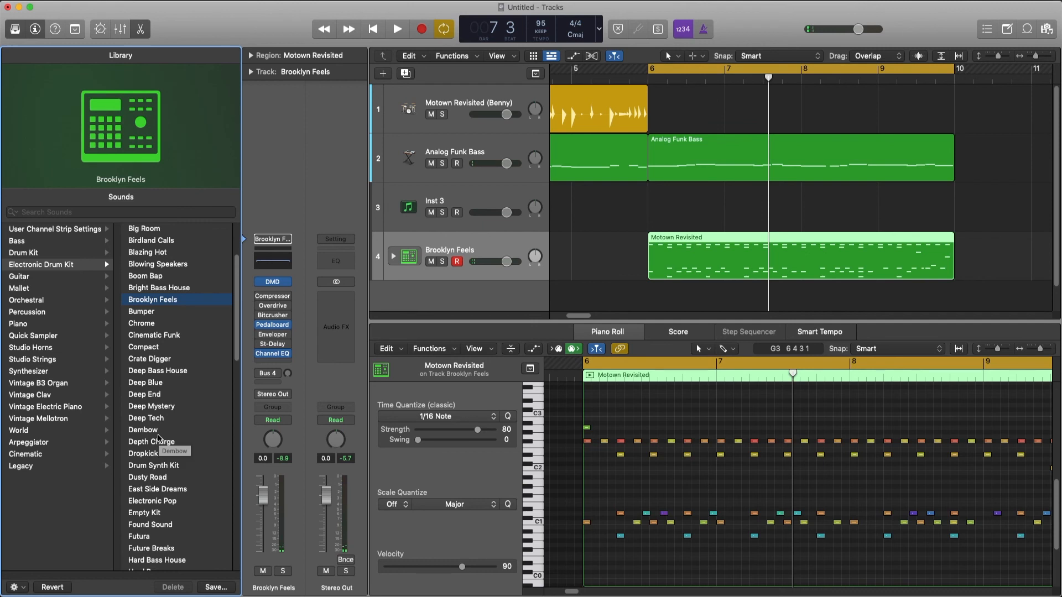
Switch the Drum Machine Designer track to the Crate Digger kit and play the drum part with it
left_click(166, 359)
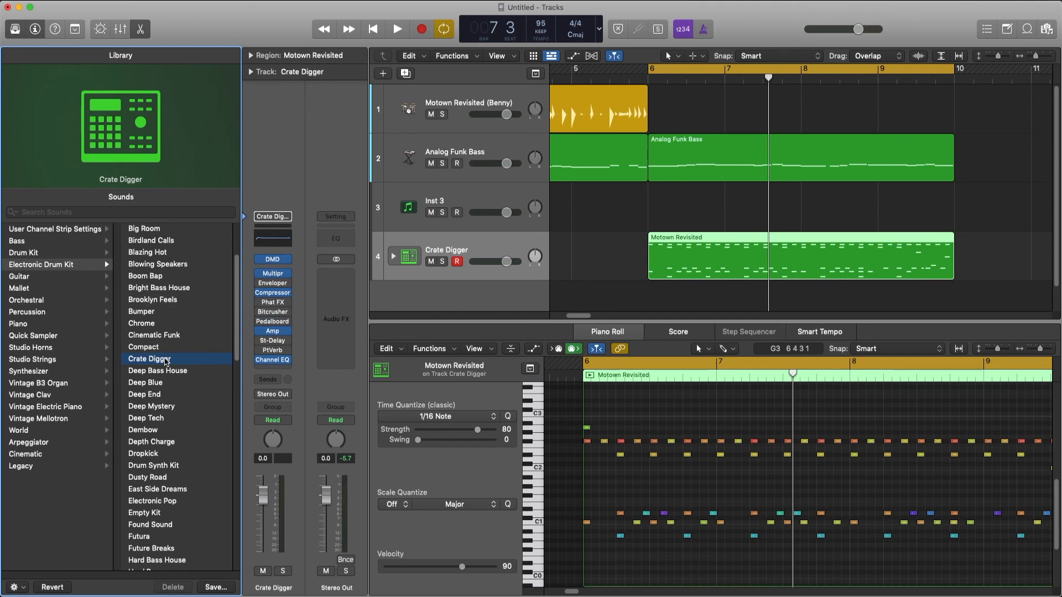
key("space")
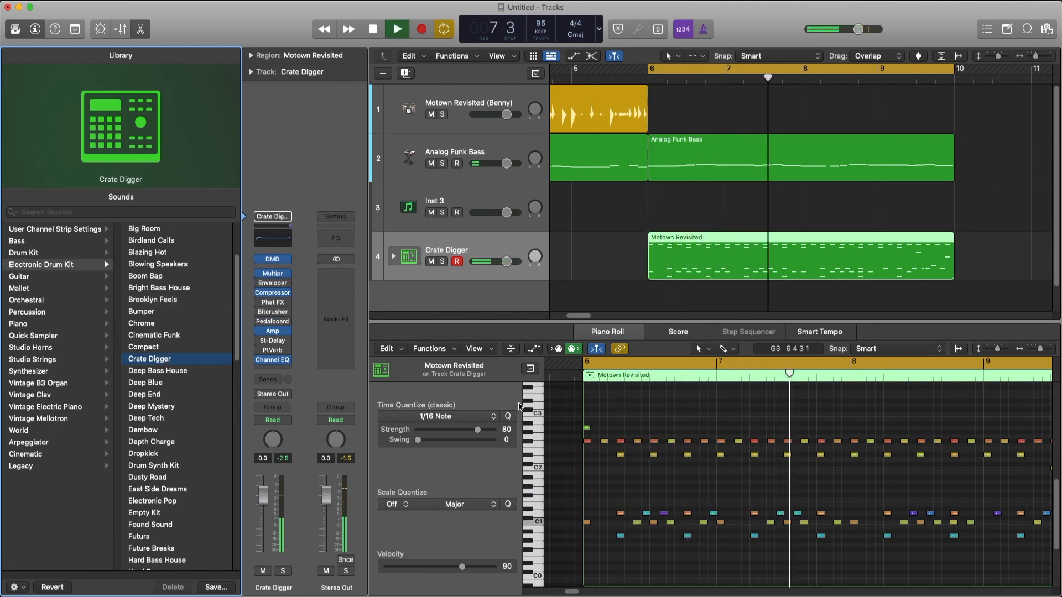
scroll(615, 280, "down", 5)
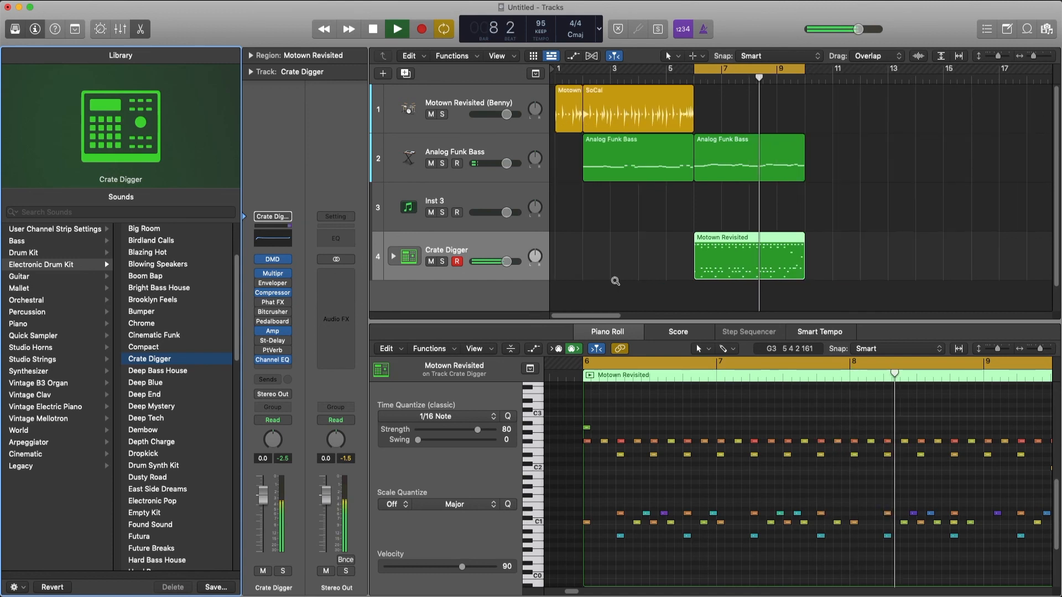
scroll(615, 281, "down", 3)
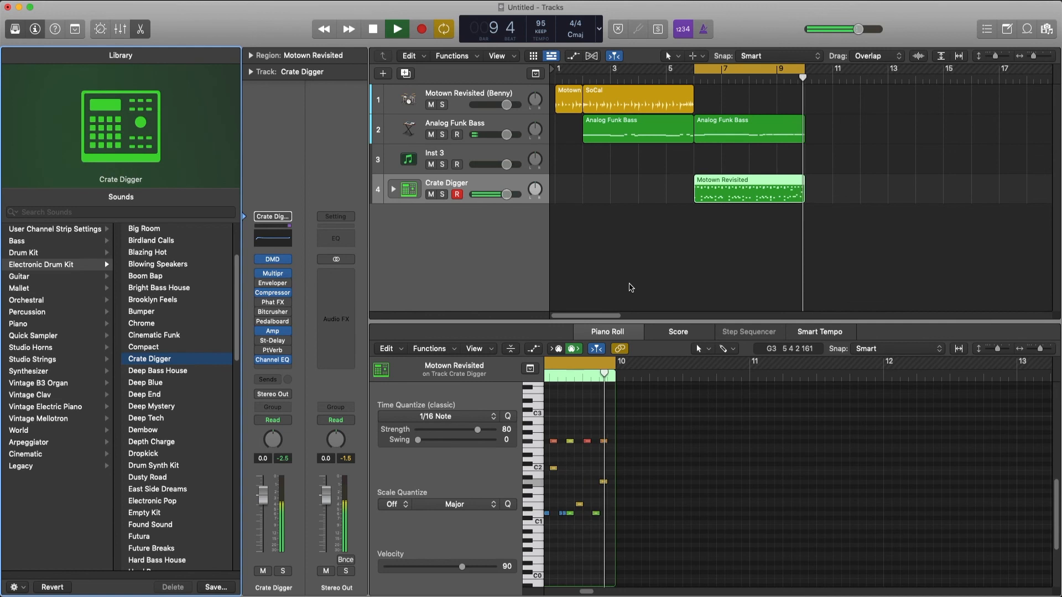
key("space")
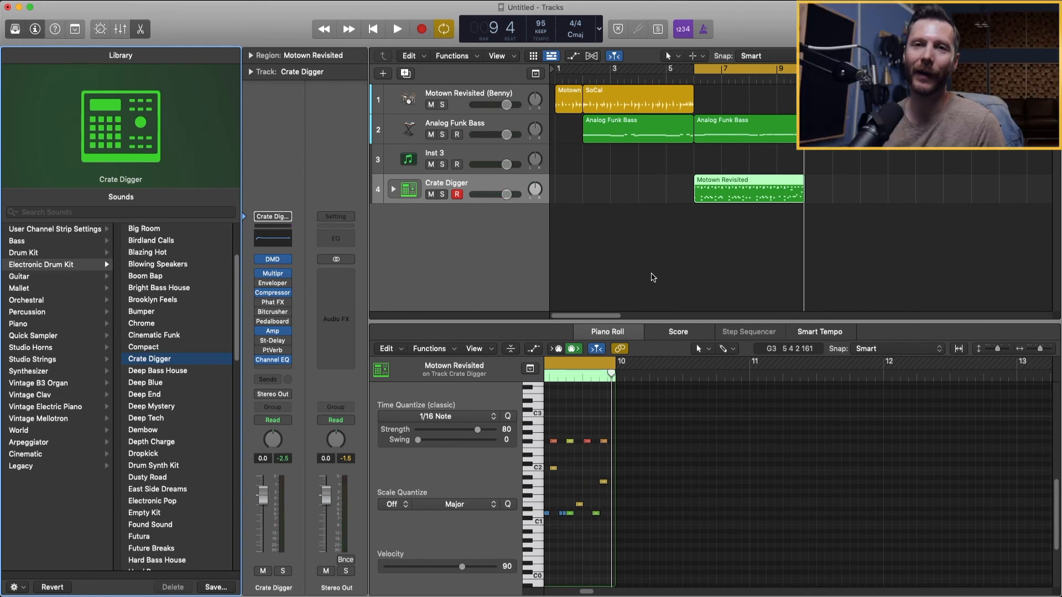